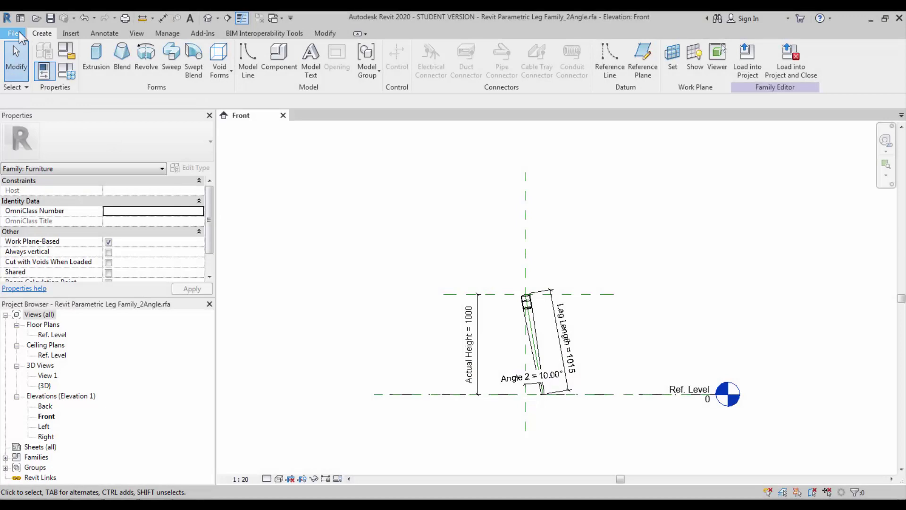
Create a new family from the Metric Generic Model.rft template and close the inactive views.
click(19, 33)
mouse_move(36, 84)
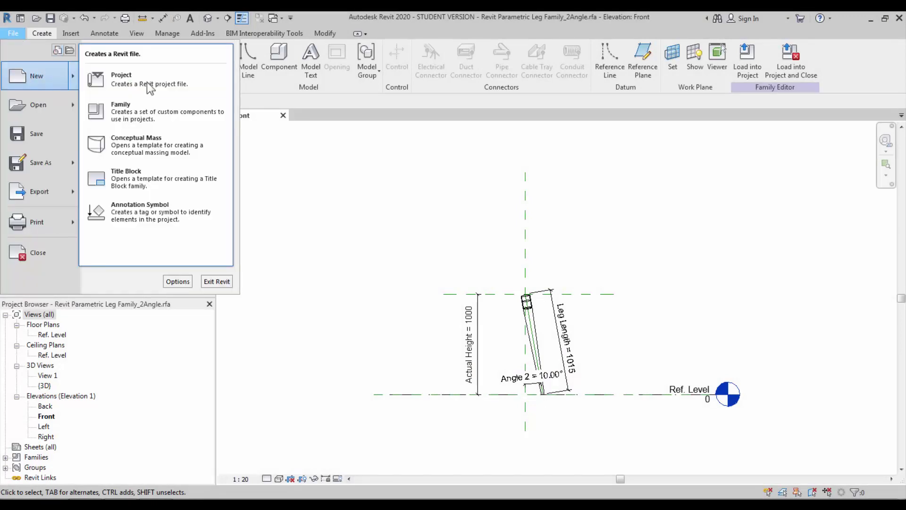
click(153, 118)
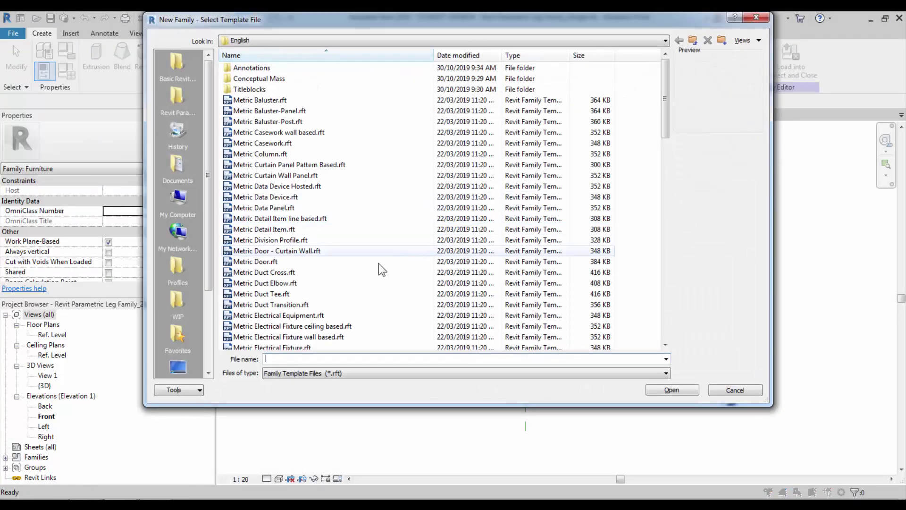
click(354, 270)
scroll(354, 270, down, 8)
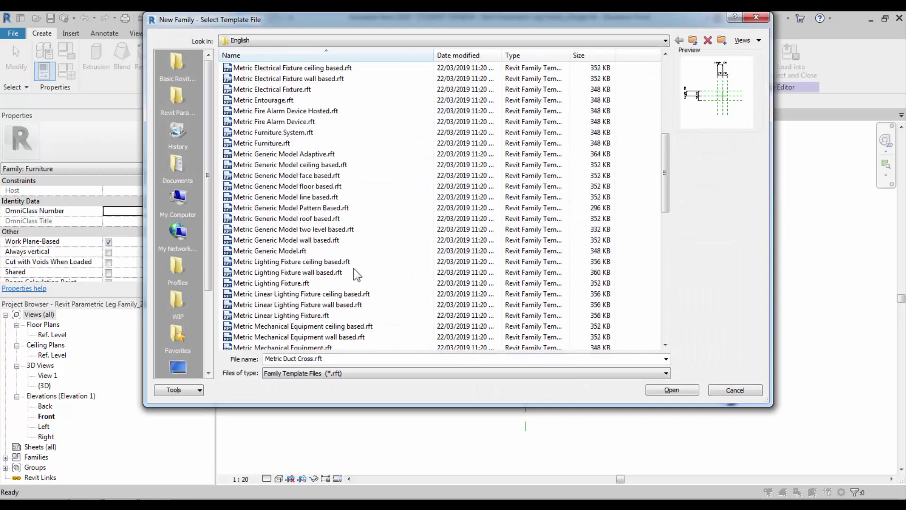
click(303, 252)
click(661, 389)
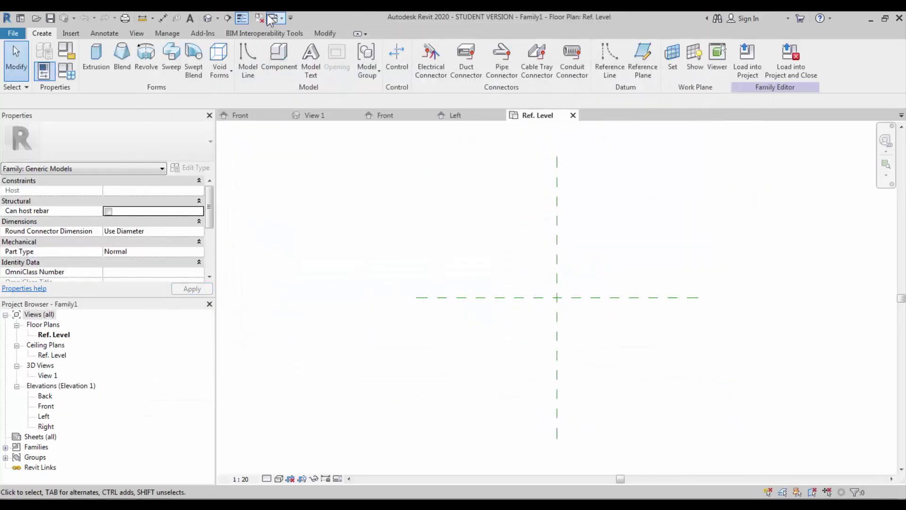
click(260, 18)
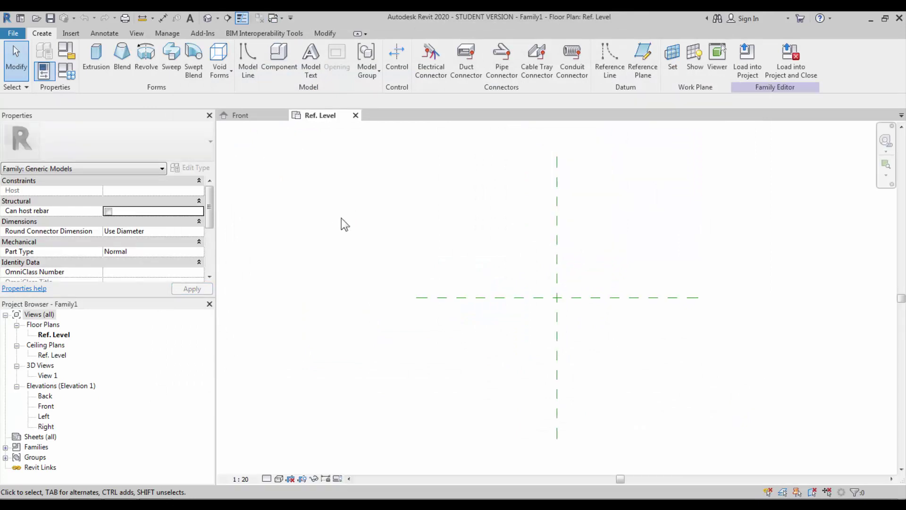
Set the family category to Furniture.
click(77, 56)
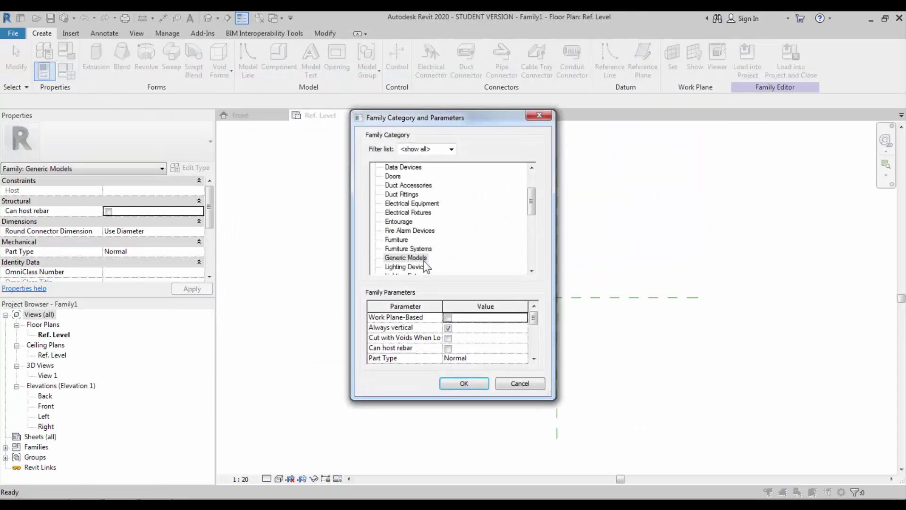
click(396, 240)
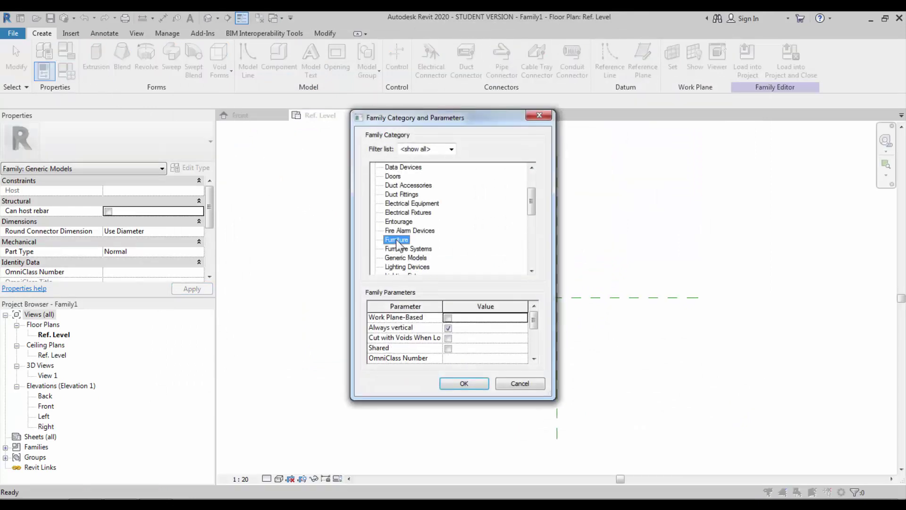
click(456, 383)
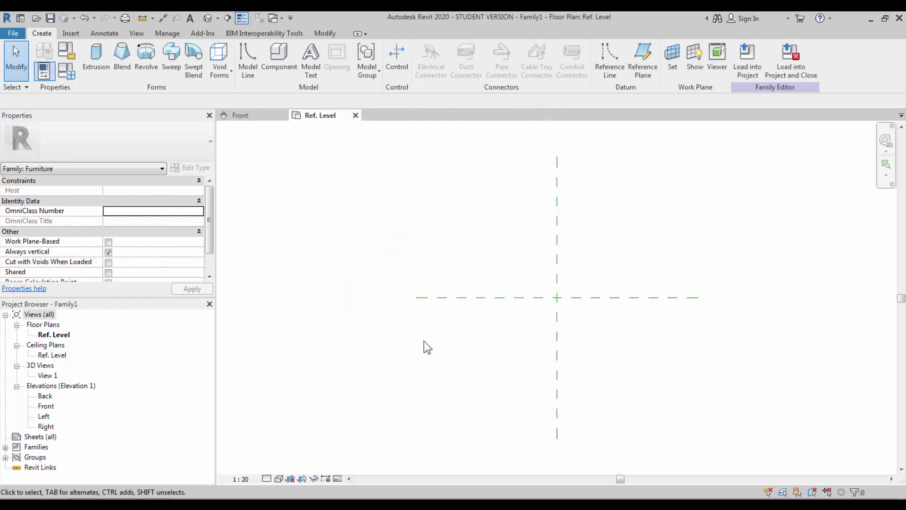
Start saving the family and create and open a folder named 07_Table Family in the Revit Parametric Tutorial For Beginner to Advance folder.
click(50, 18)
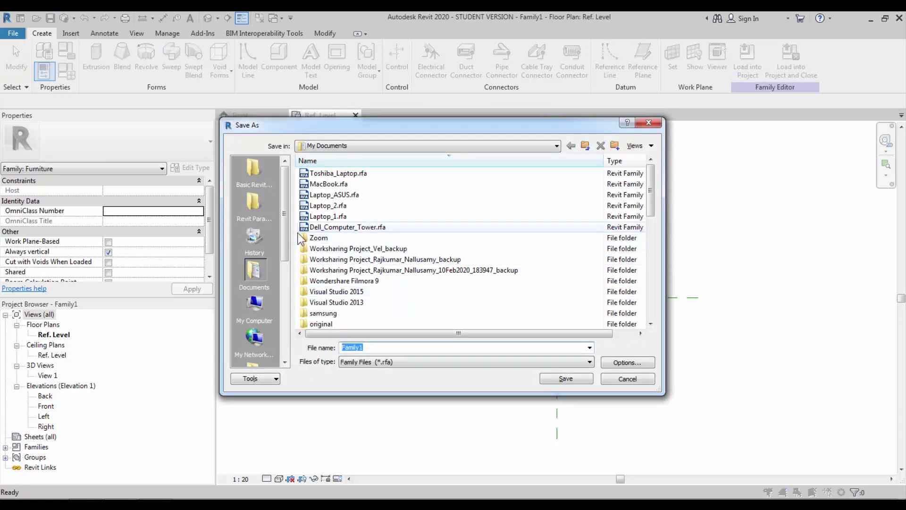
click(262, 184)
click(254, 205)
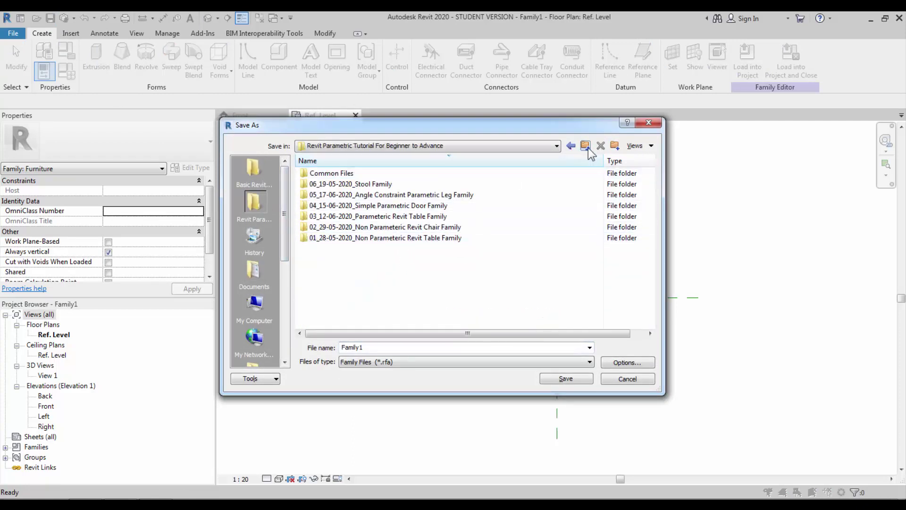
click(615, 146)
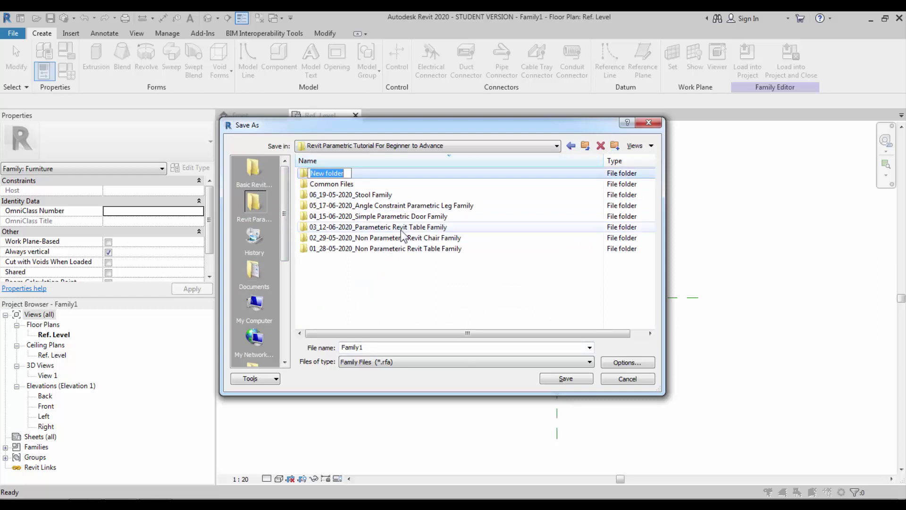
text(T)
text(07)
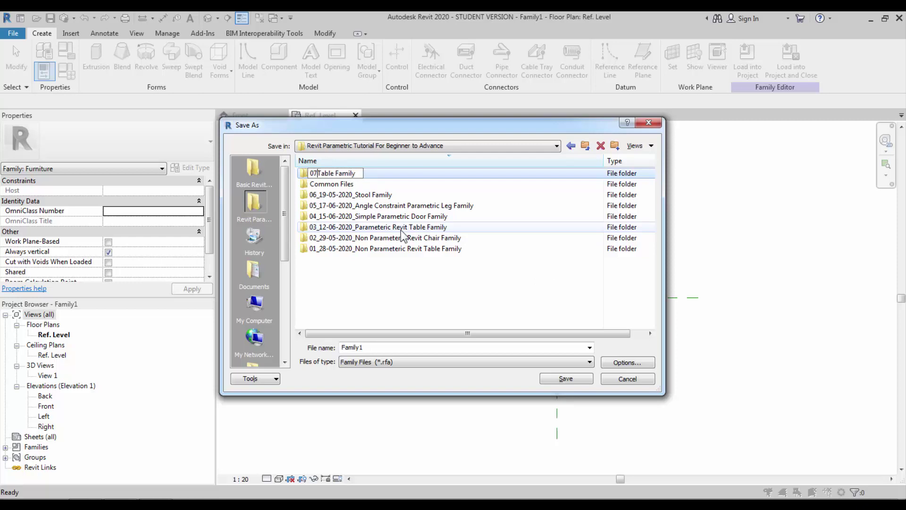
text(_)
key(Return)
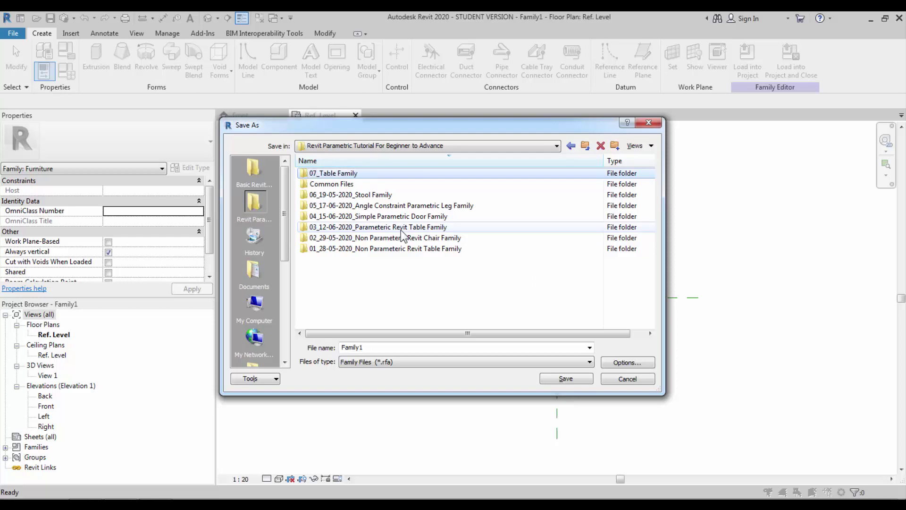
key(Return)
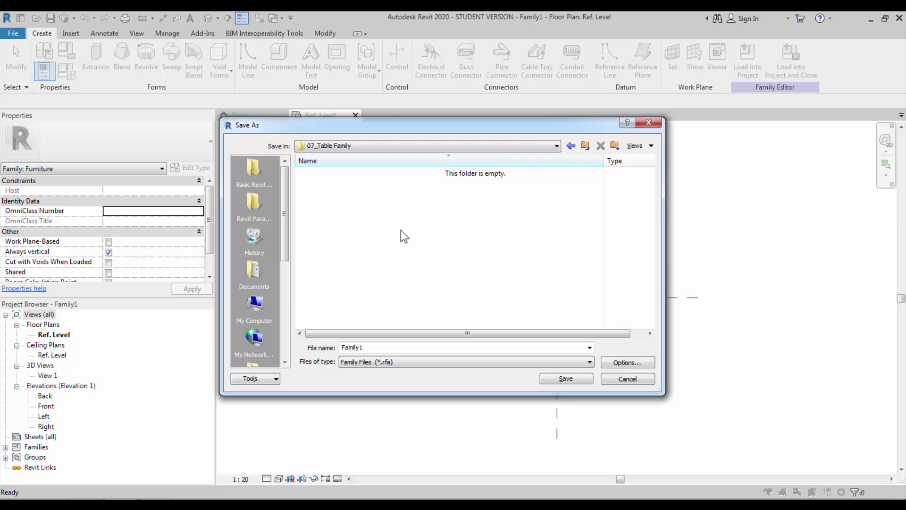
Save the family as Parametric Table Family with maximum backups set to 1.
click(386, 348)
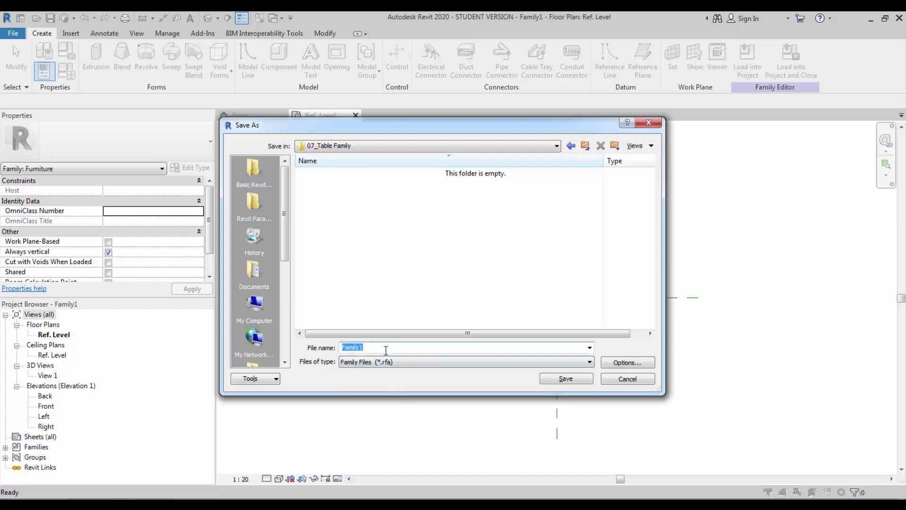
text(Parametric Table)
key(alt+p)
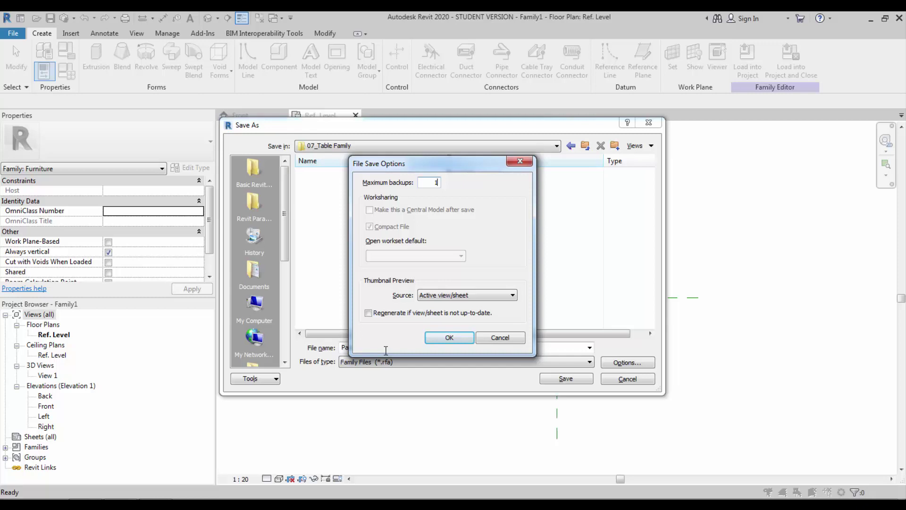
click(450, 338)
click(559, 380)
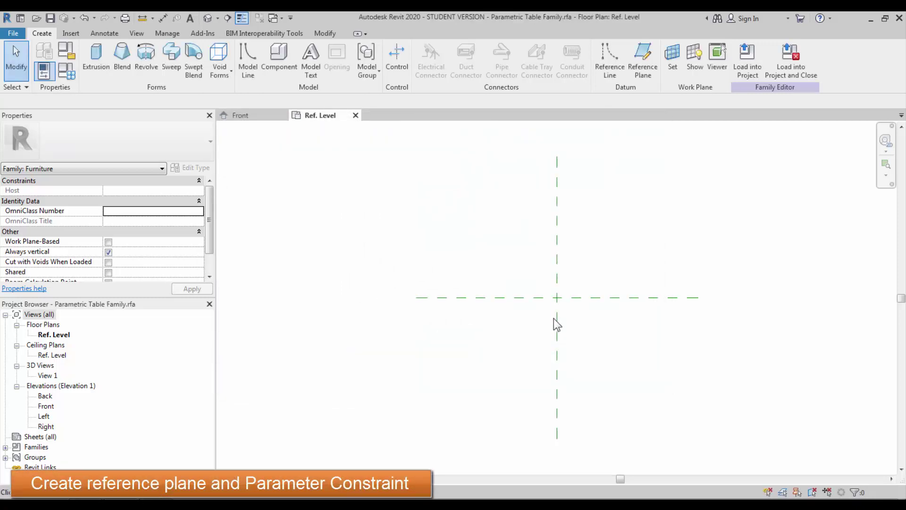
Draw two horizontal reference planes, about 698 mm above and about 540 mm below the horizontal center plane.
click(557, 309)
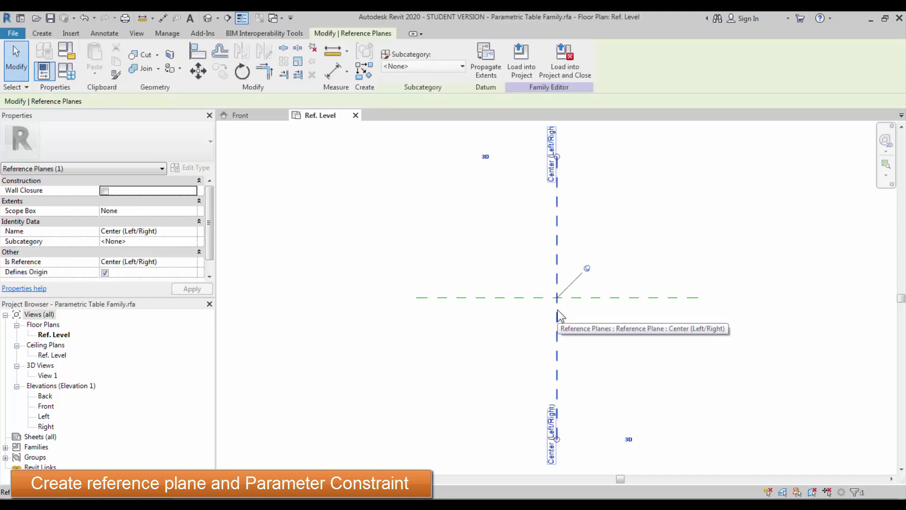
right_click(557, 310)
click(588, 137)
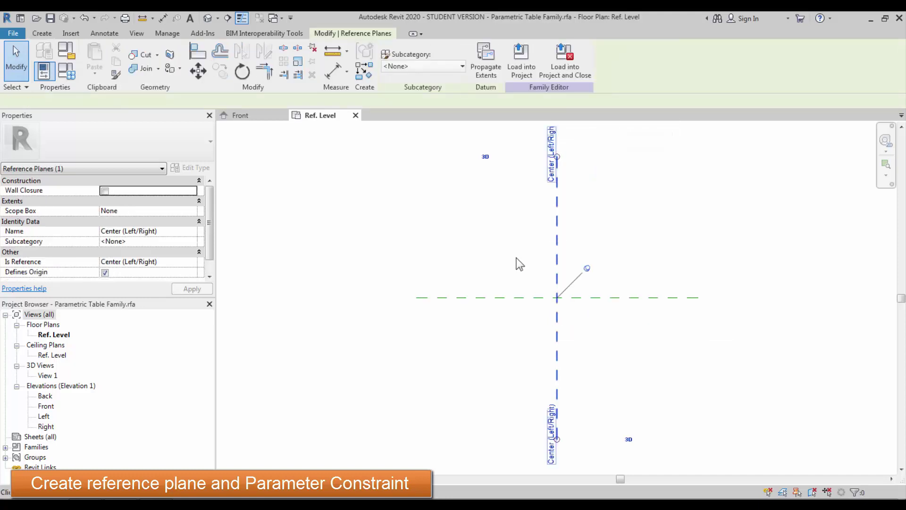
click(453, 249)
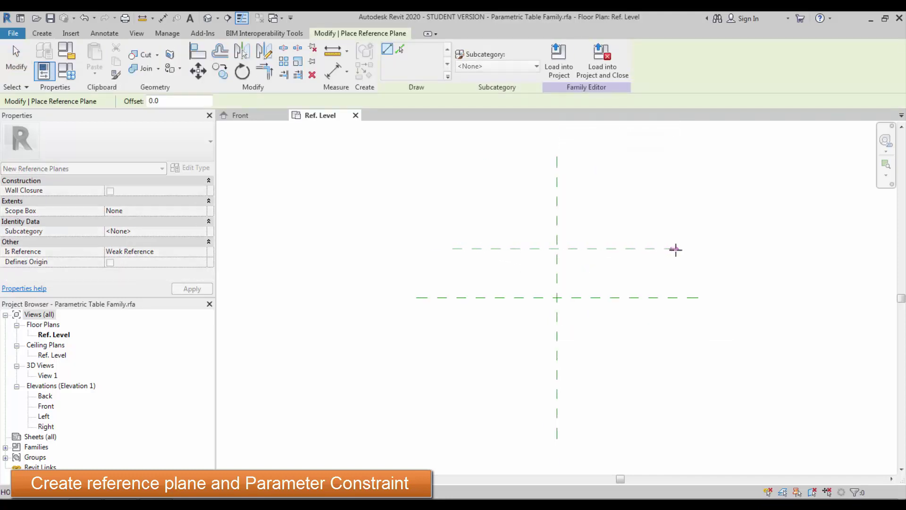
click(698, 249)
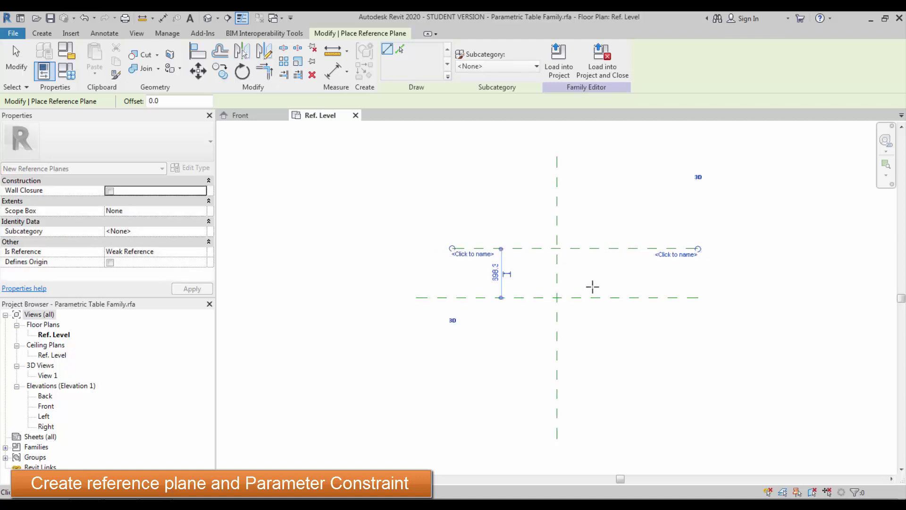
click(452, 335)
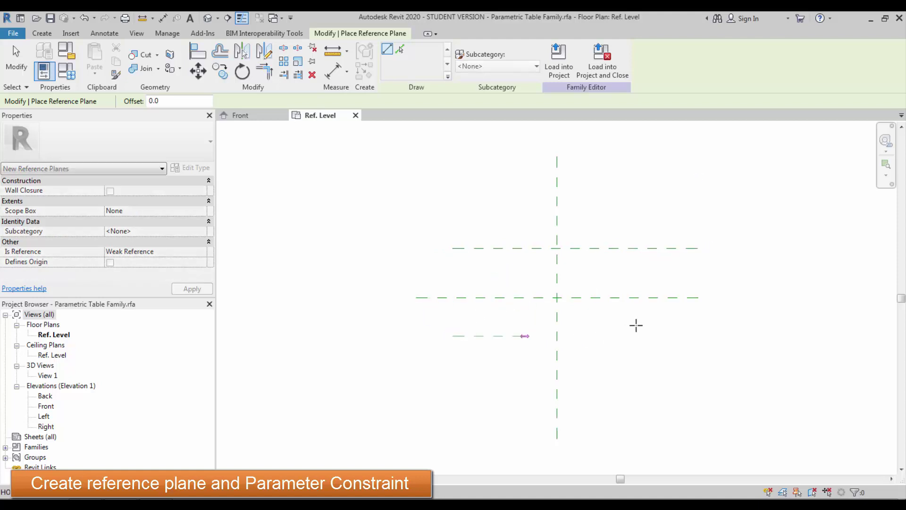
click(698, 330)
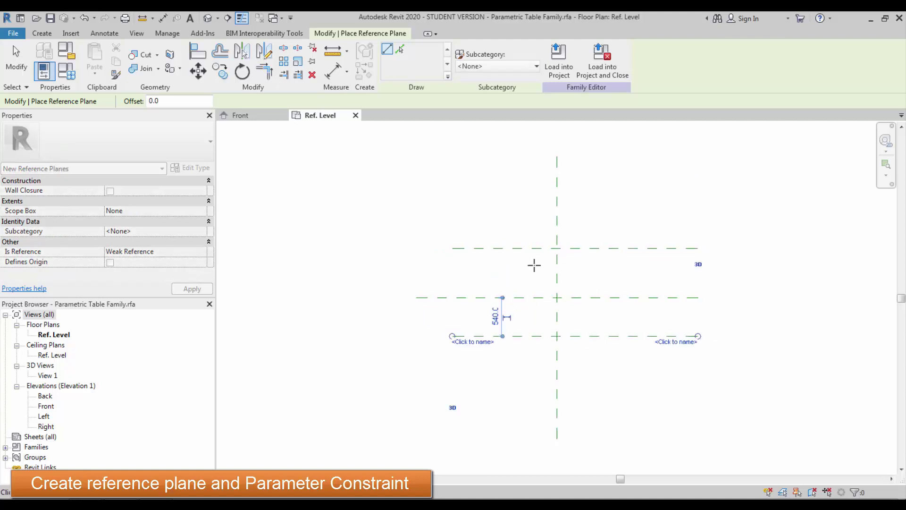
Draw two vertical reference planes, about 1112 mm left and about 1136 mm right of the vertical center plane.
click(478, 181)
click(478, 389)
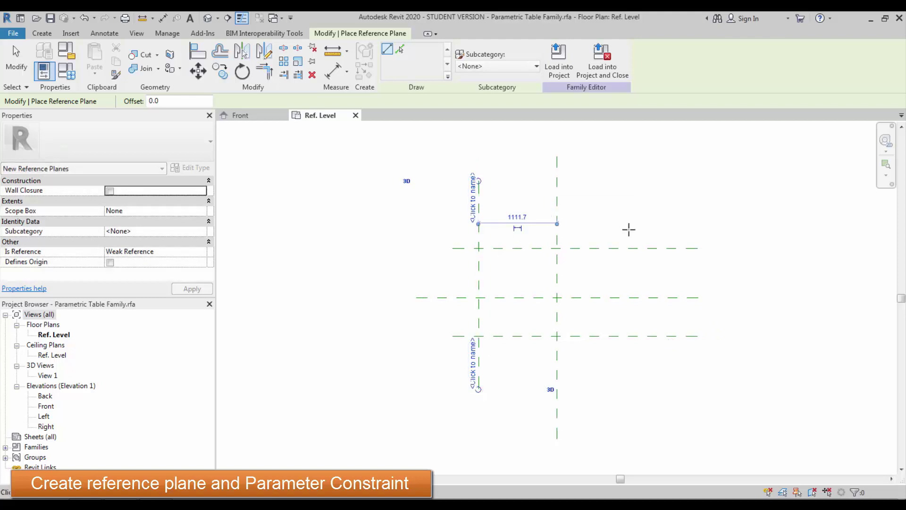
click(637, 177)
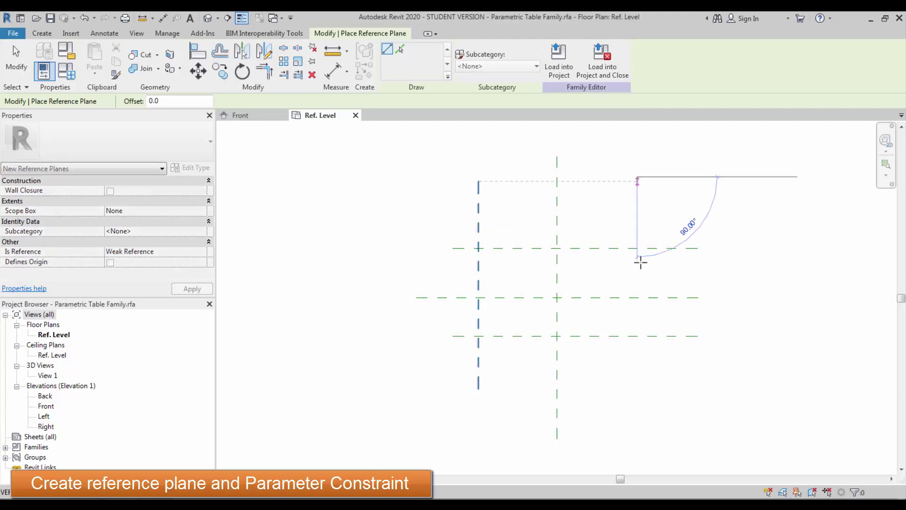
click(647, 391)
middle_drag(603, 349, 547, 354)
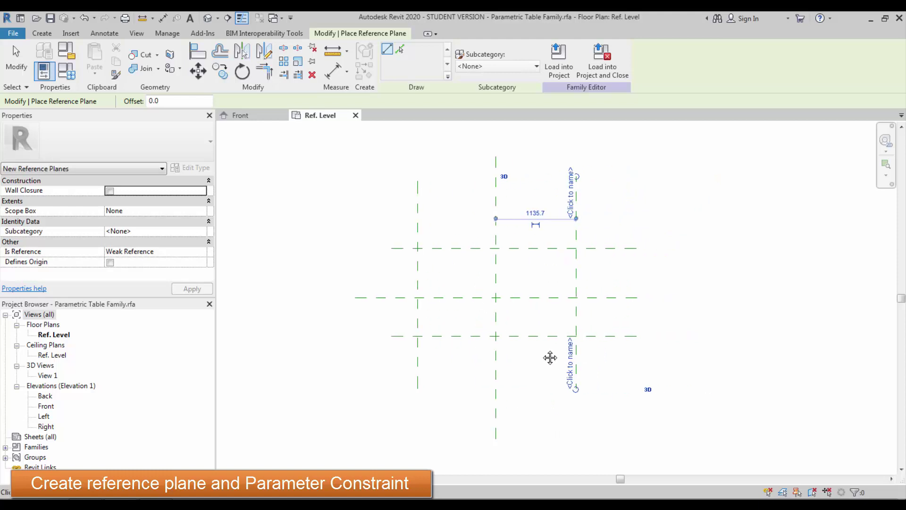
key(Escape)
key(Escape)
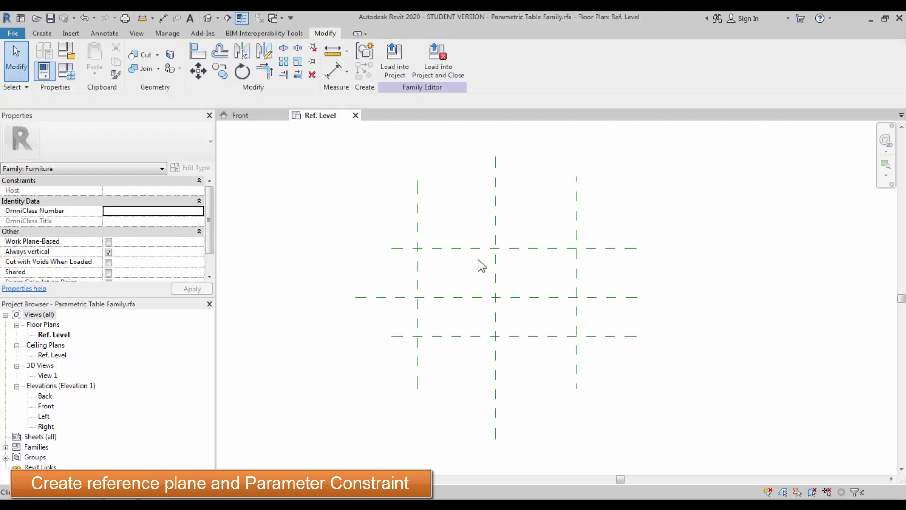
Add an aligned dimension across the three vertical reference planes and constrain its segments to be equal.
click(334, 73)
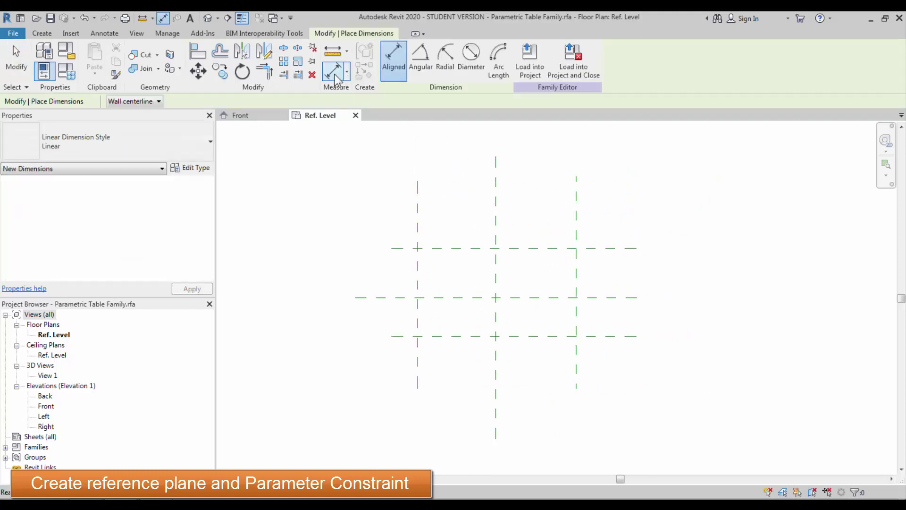
click(418, 208)
click(496, 203)
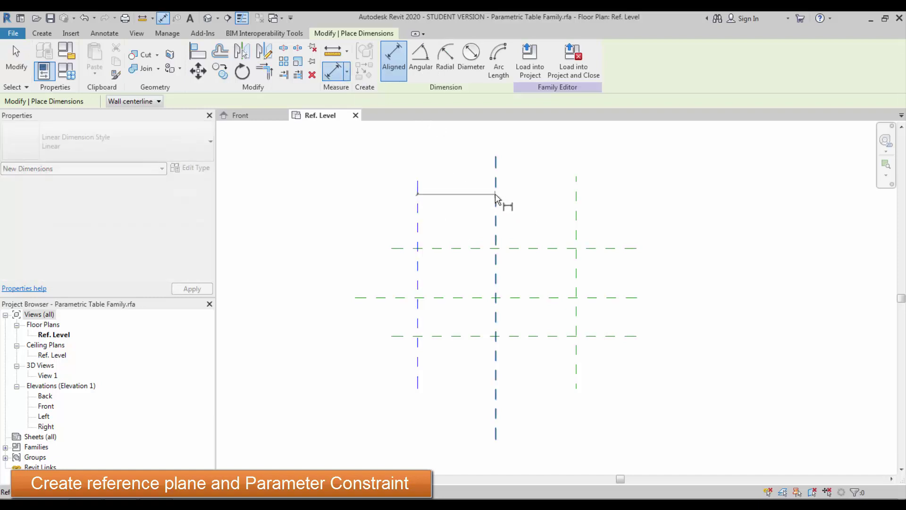
click(577, 205)
click(604, 196)
click(495, 174)
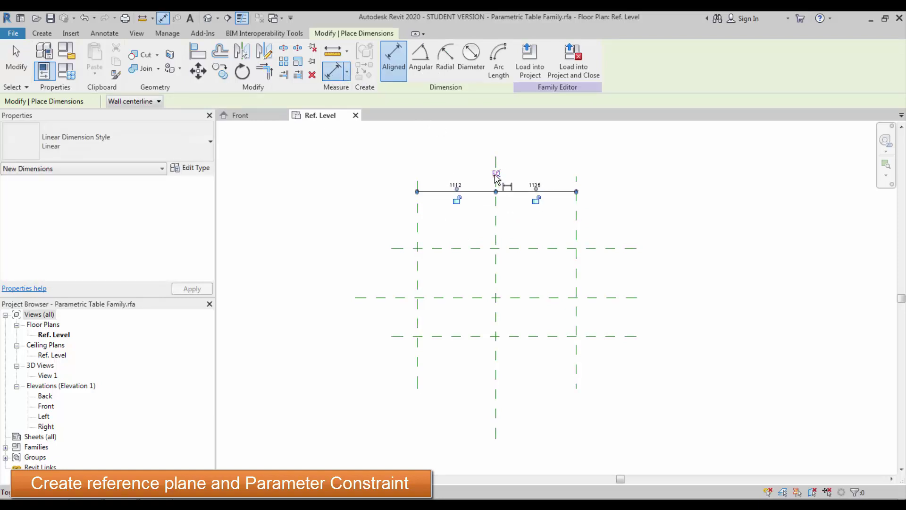
Dimension across the three horizontal reference planes and constrain the segments to be equal.
click(432, 248)
click(433, 297)
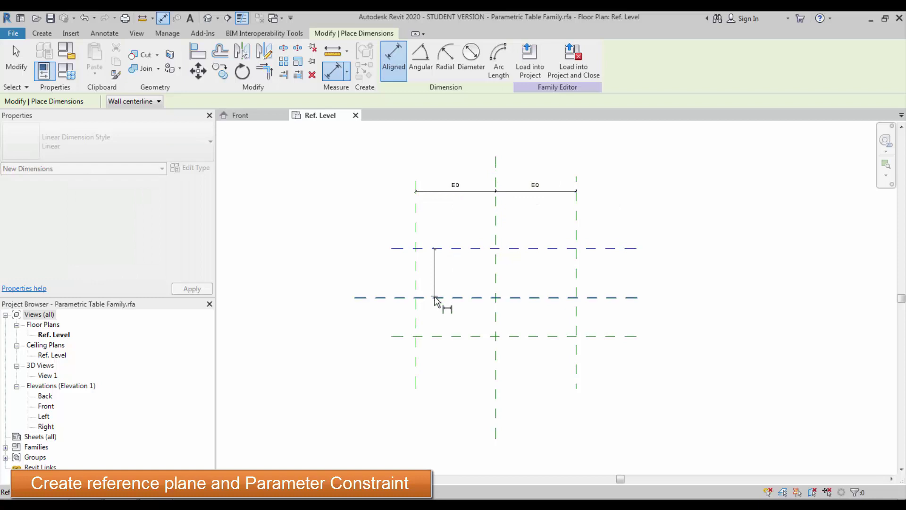
click(434, 335)
click(380, 306)
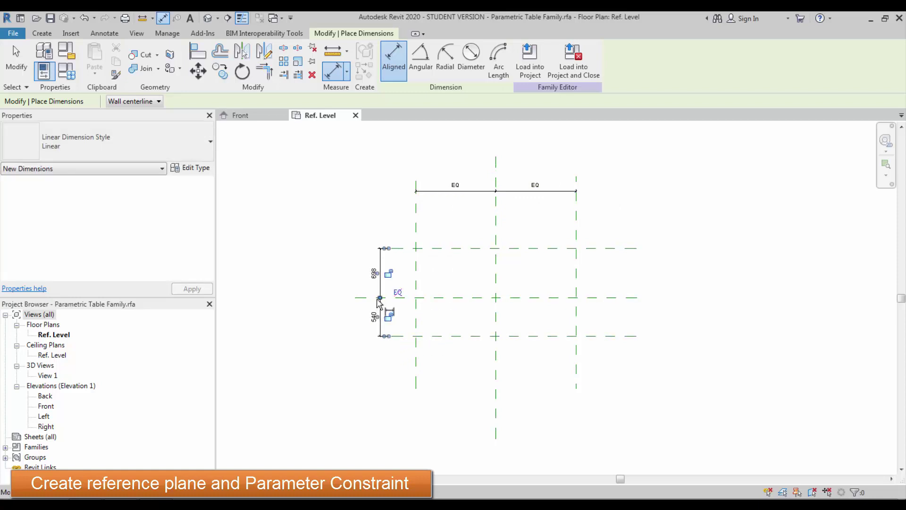
click(397, 292)
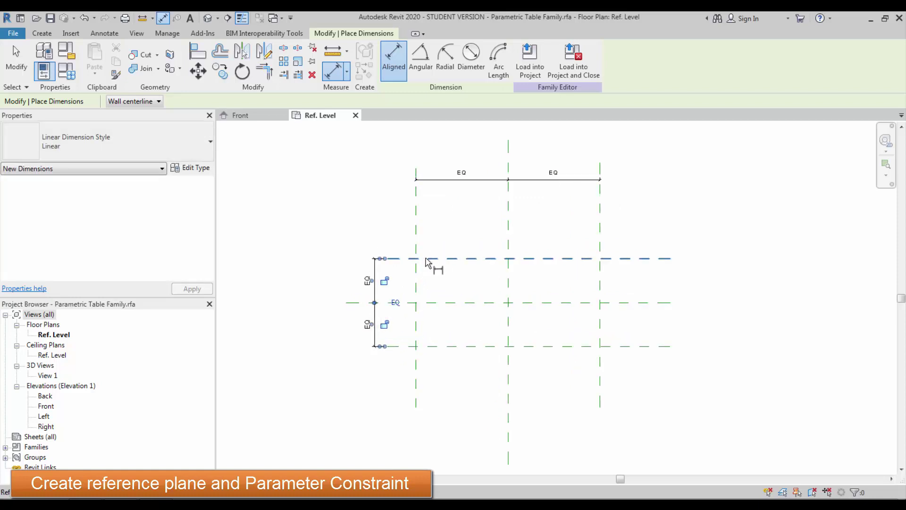
Add overall aligned dimensions between the two outer horizontal reference planes and between the two outer vertical reference planes.
click(429, 258)
click(427, 346)
click(352, 351)
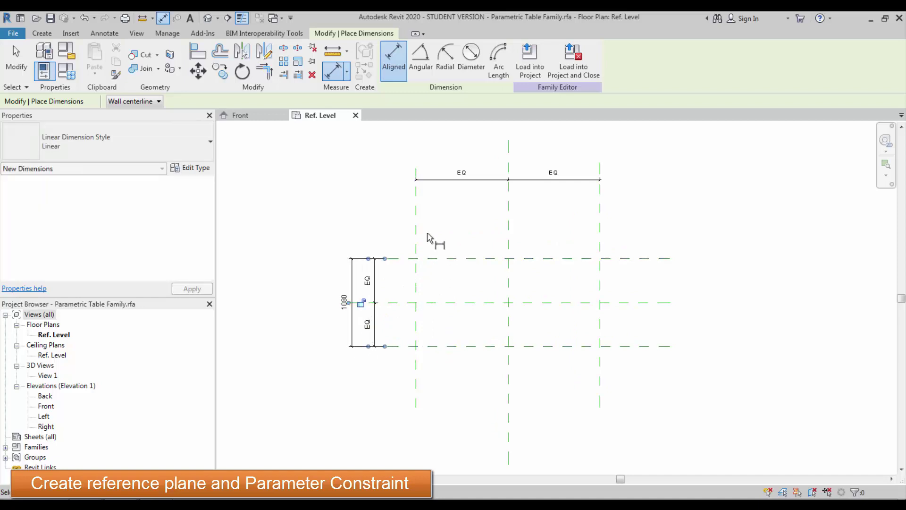
click(417, 221)
click(600, 211)
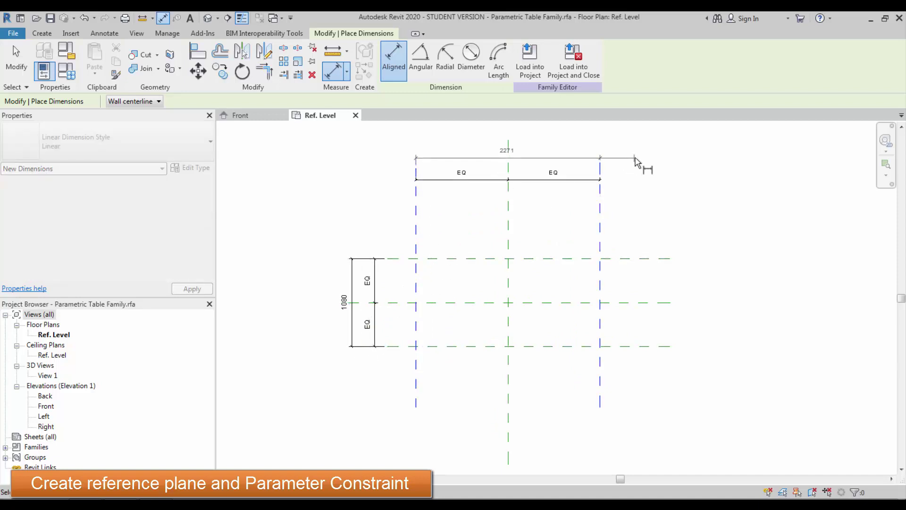
click(633, 159)
key(Escape)
key(Escape)
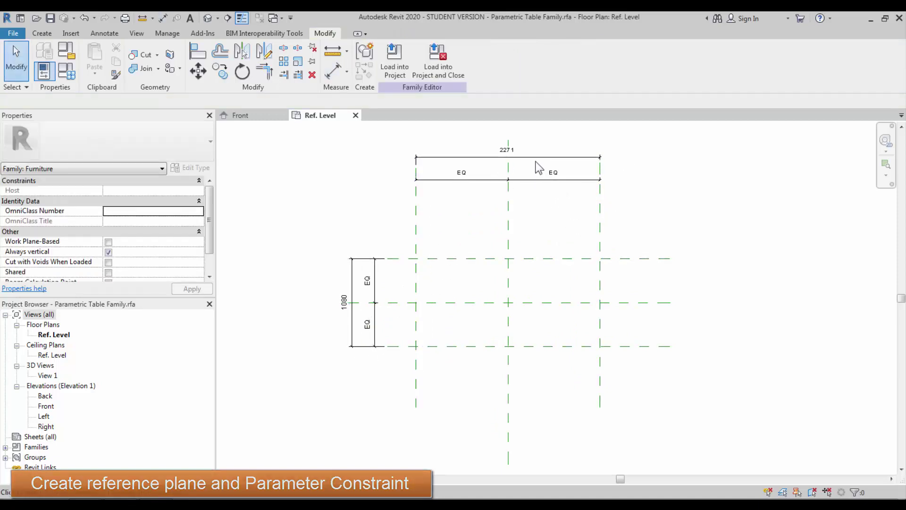
Label the overall horizontal dimension with a new family type parameter named Table Length.
click(506, 150)
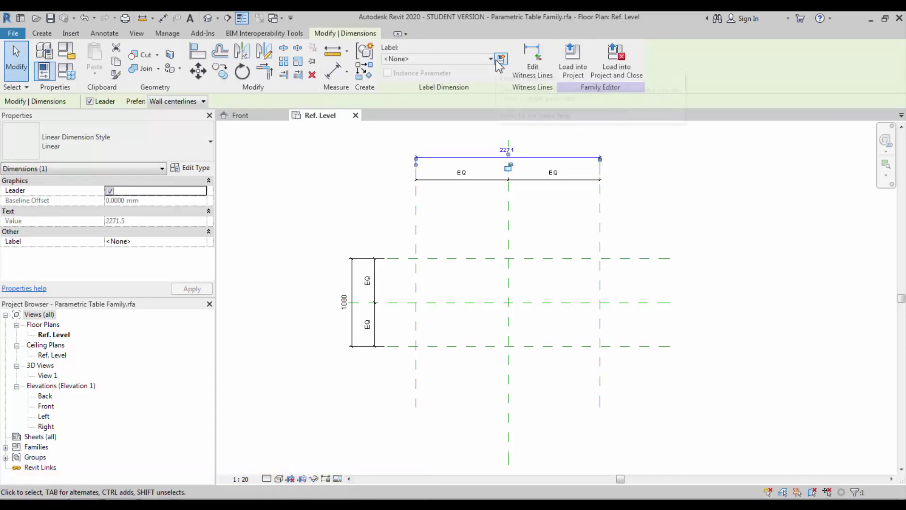
click(501, 60)
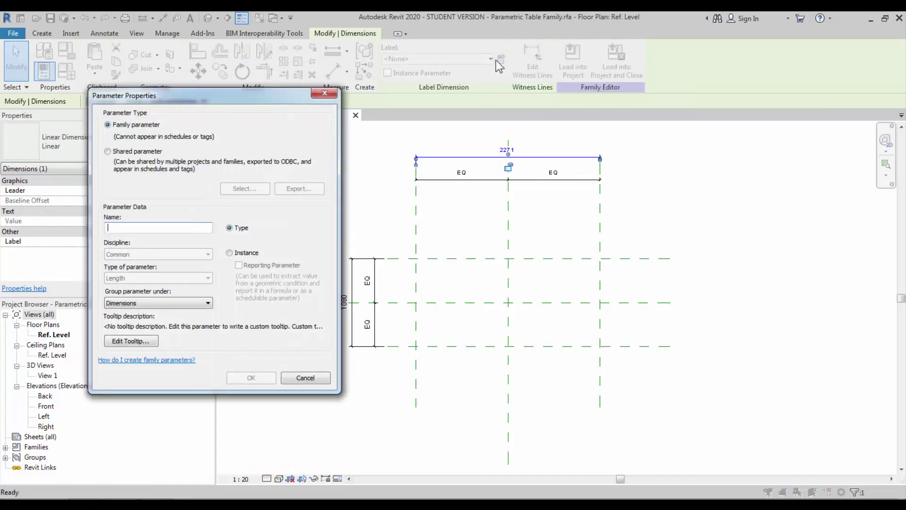
text(Table Length)
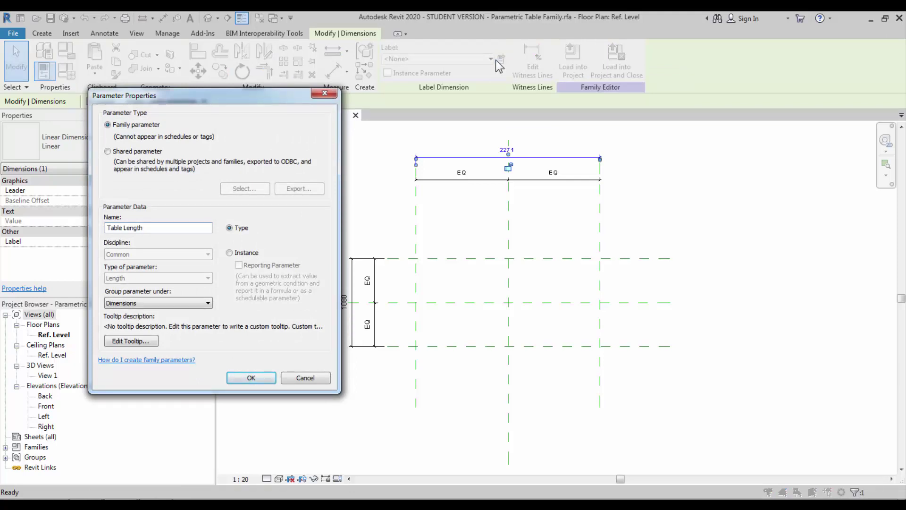
click(251, 378)
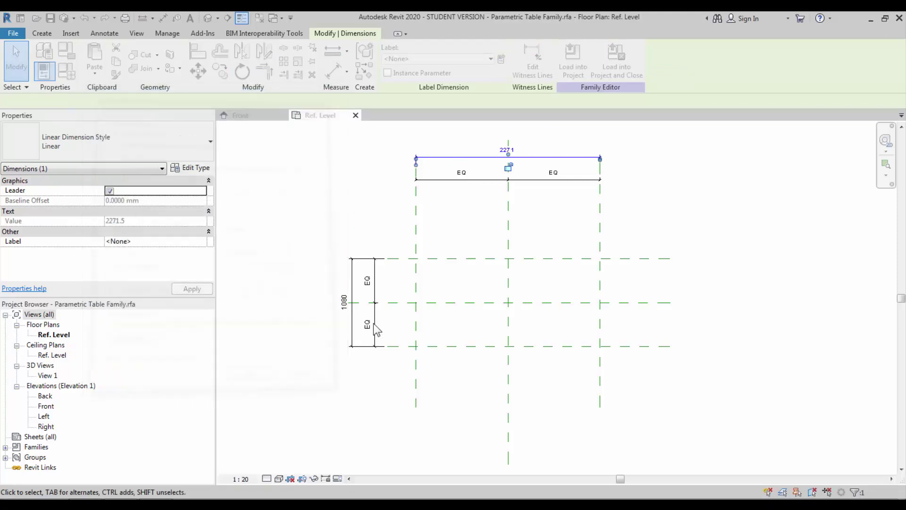
key(Escape)
Label the overall vertical dimension with a new family type parameter named Table Width.
click(353, 279)
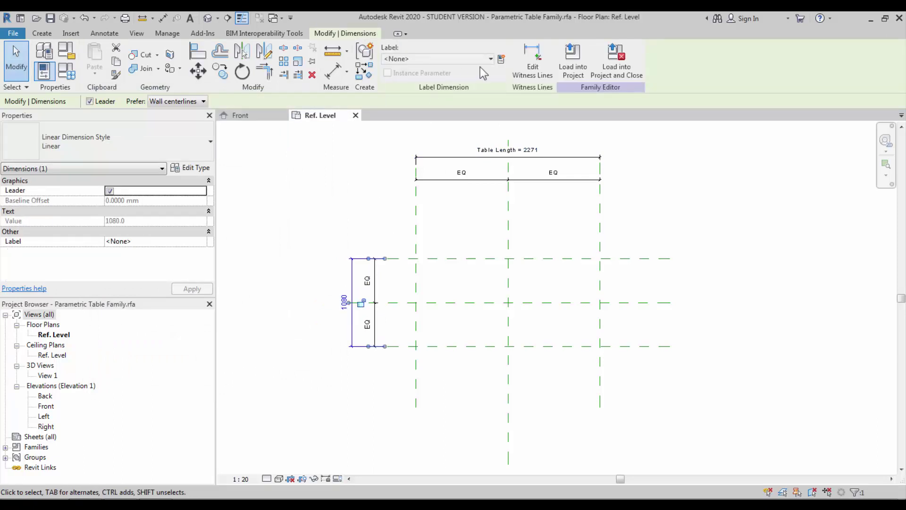
click(502, 60)
text(Table Width)
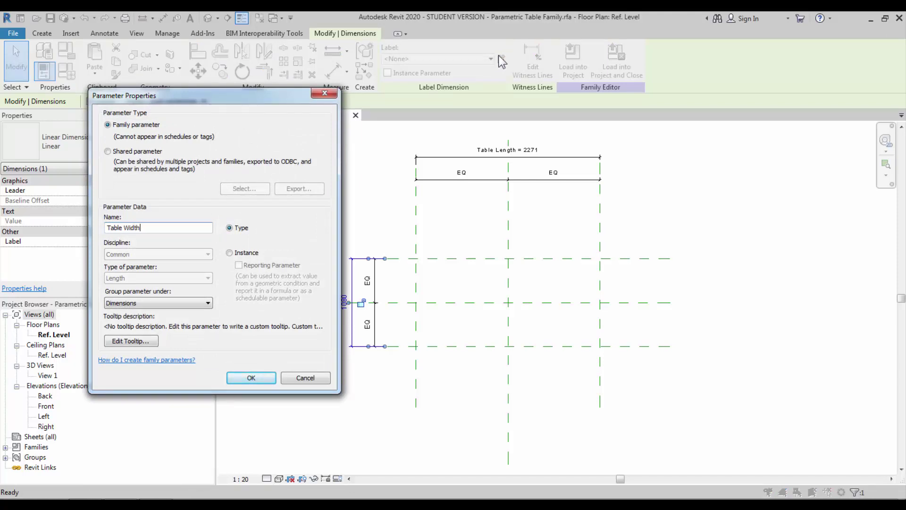
click(239, 378)
click(450, 370)
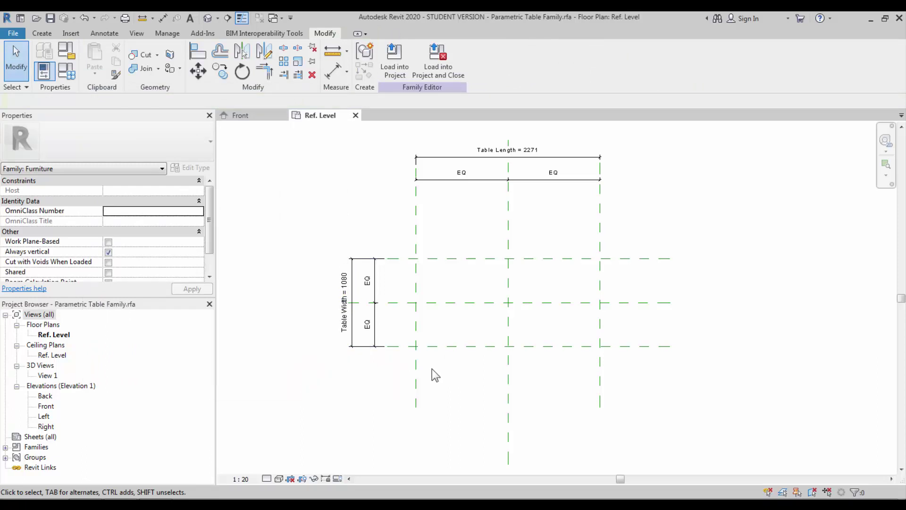
Draw two vertical reference planes inside the outer ones, about 160 mm from the left plane and about 140 mm from the right plane.
click(416, 367)
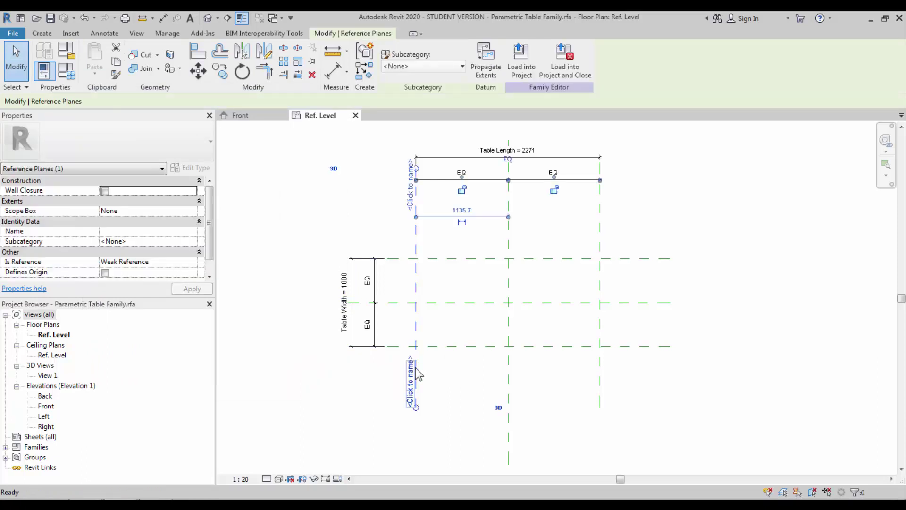
key(r)
key(p)
click(428, 406)
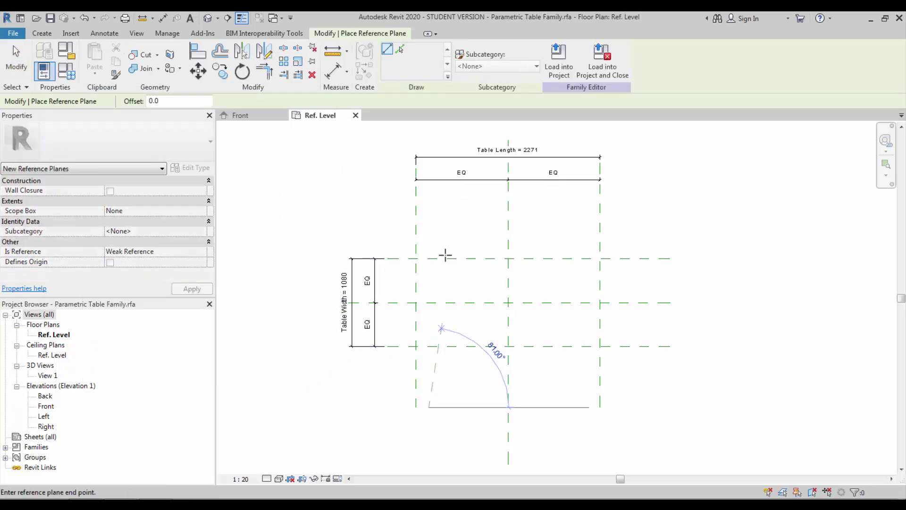
click(429, 170)
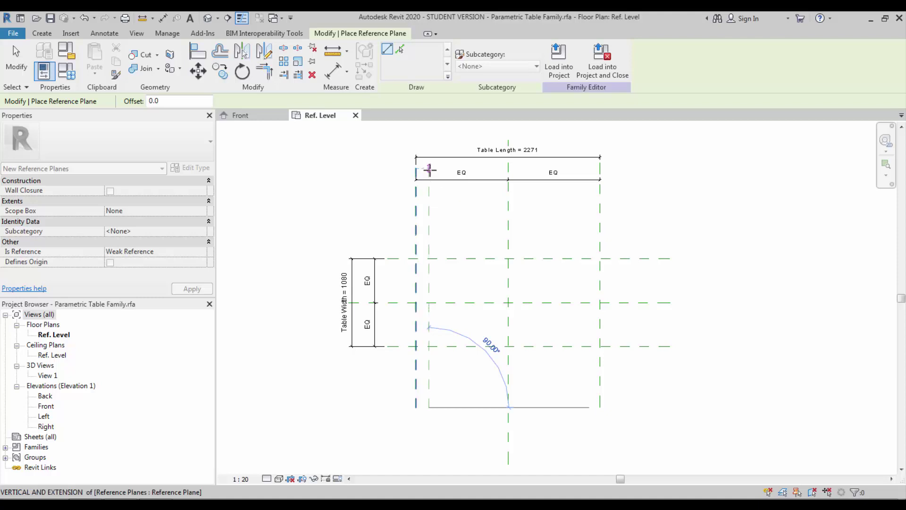
click(590, 406)
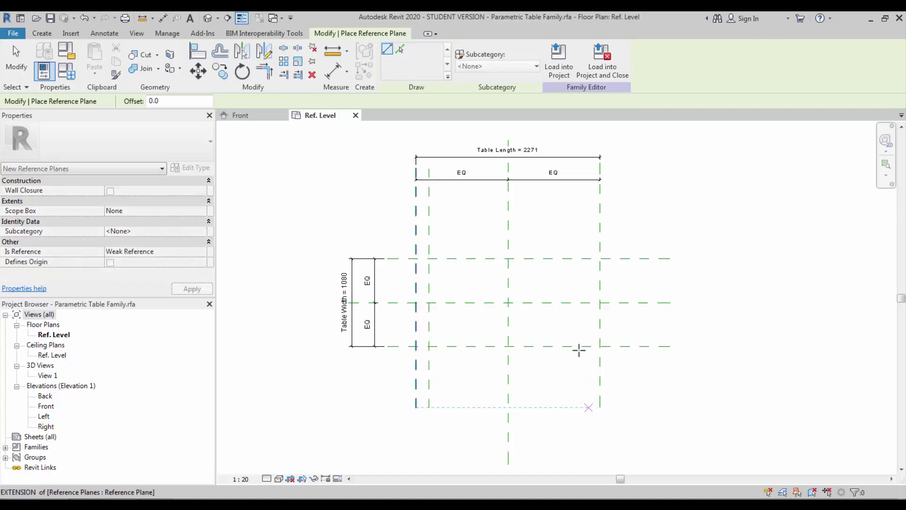
click(588, 164)
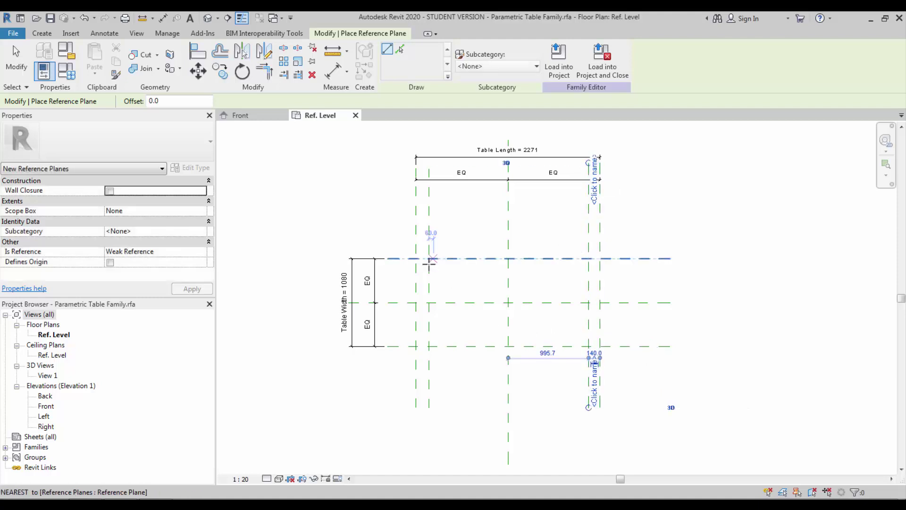
Draw two horizontal reference planes inside the outer ones, about 120 mm below the upper plane and about 160 mm above the lower plane.
click(388, 269)
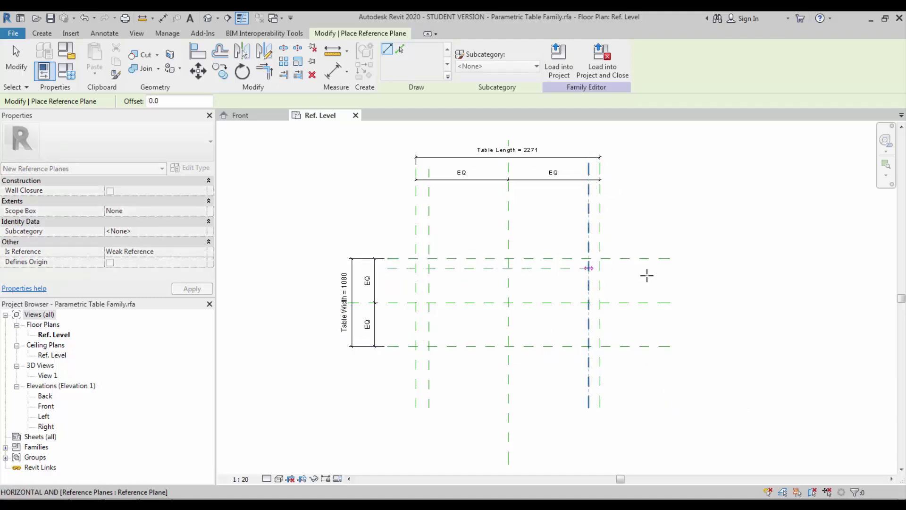
click(670, 267)
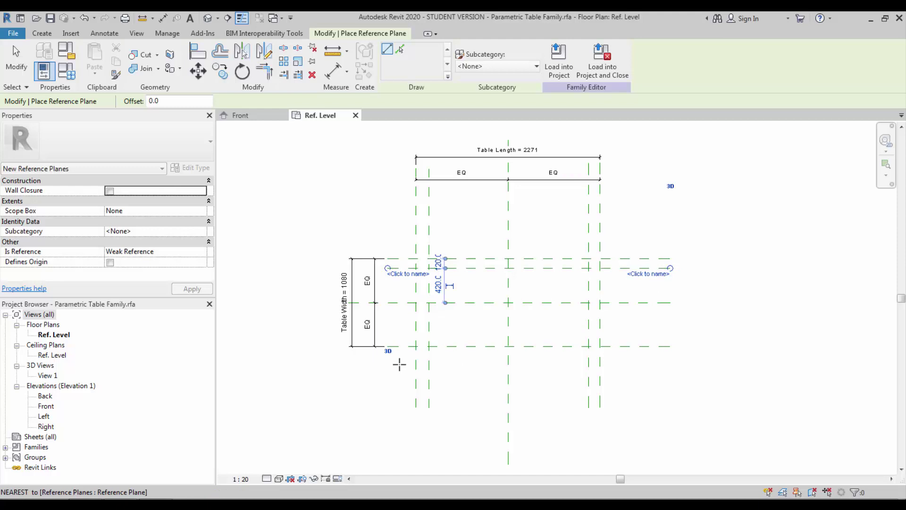
click(388, 333)
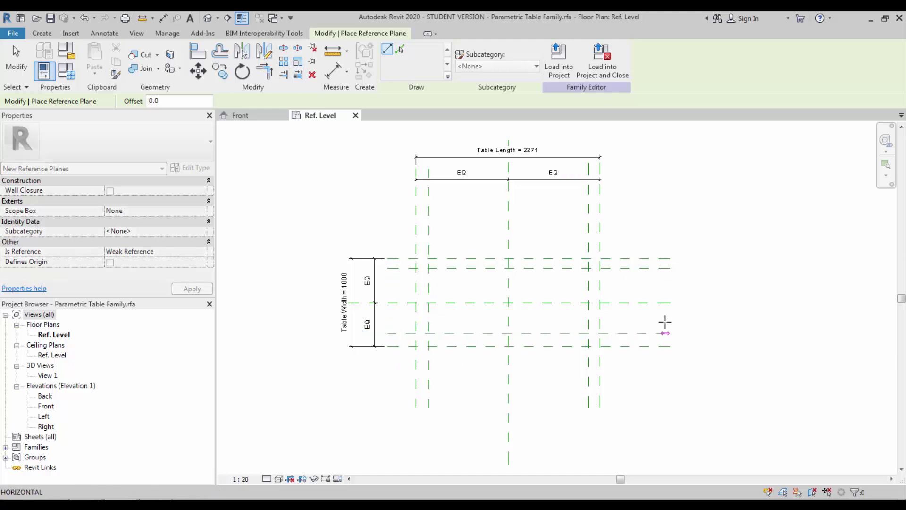
click(670, 333)
key(Escape)
key(Escape)
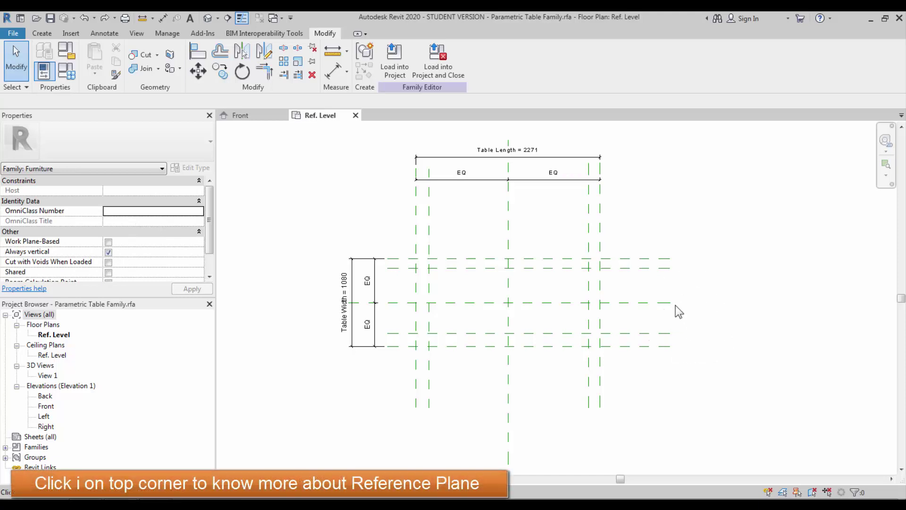
Dimension the gap between each outer horizontal reference plane and its neighbouring inner plane.
key(d)
key(i)
click(660, 258)
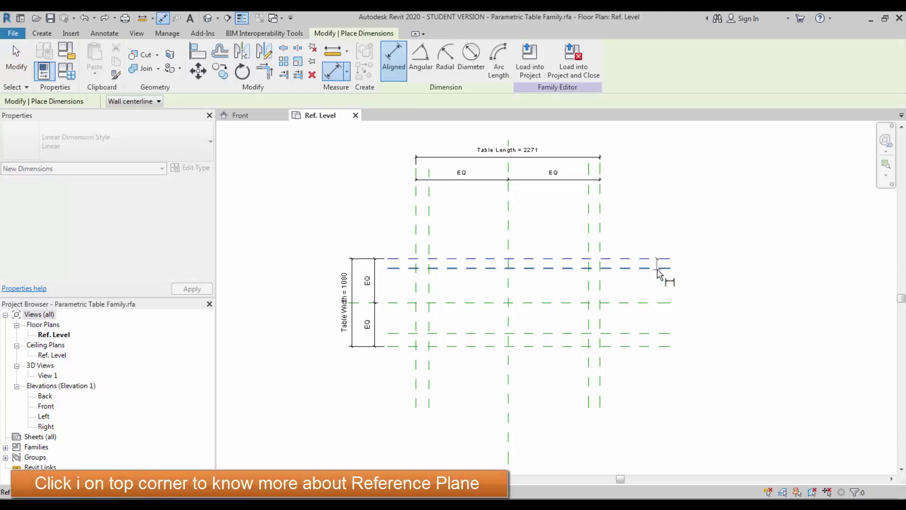
click(661, 267)
click(700, 312)
click(666, 333)
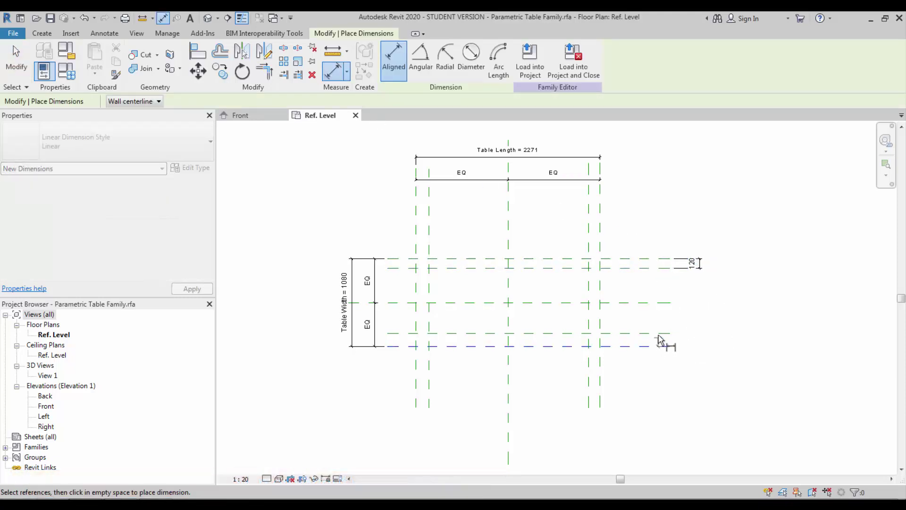
click(668, 346)
click(699, 355)
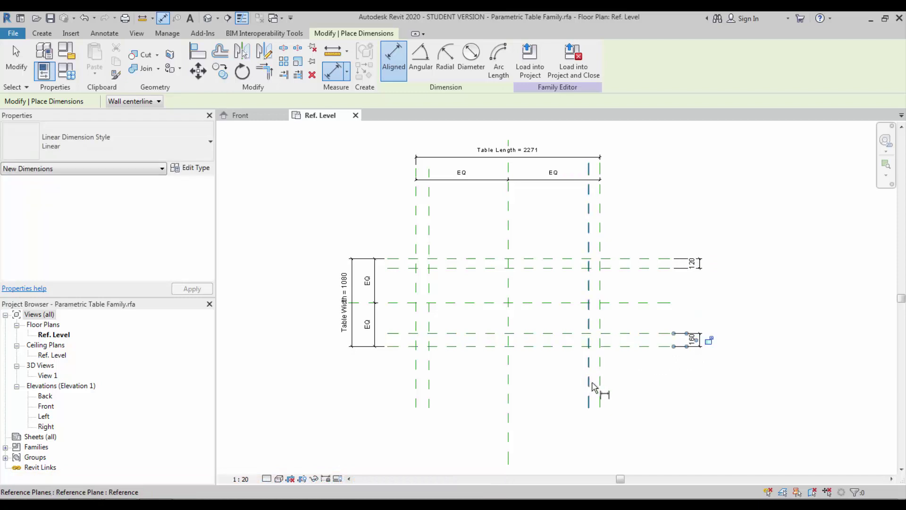
Dimension the gap between each outer vertical reference plane and its neighbouring inner plane.
click(601, 395)
click(618, 423)
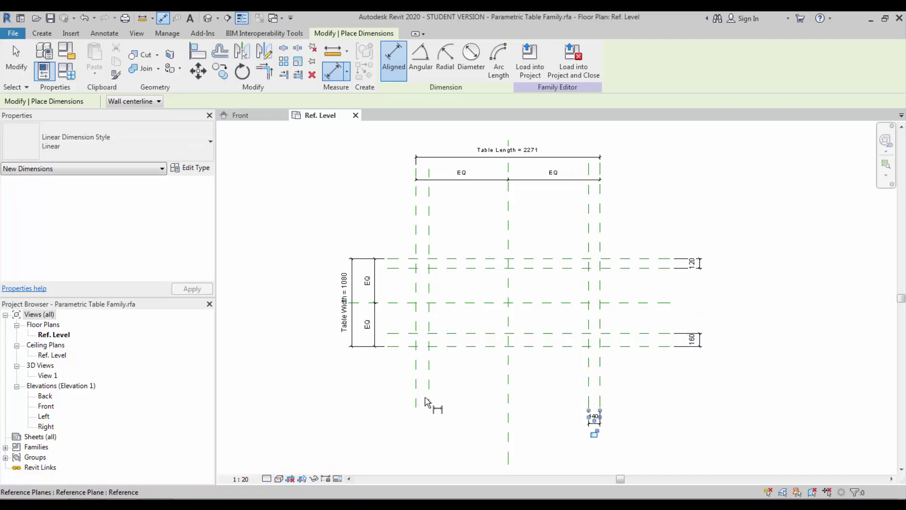
click(428, 402)
click(416, 402)
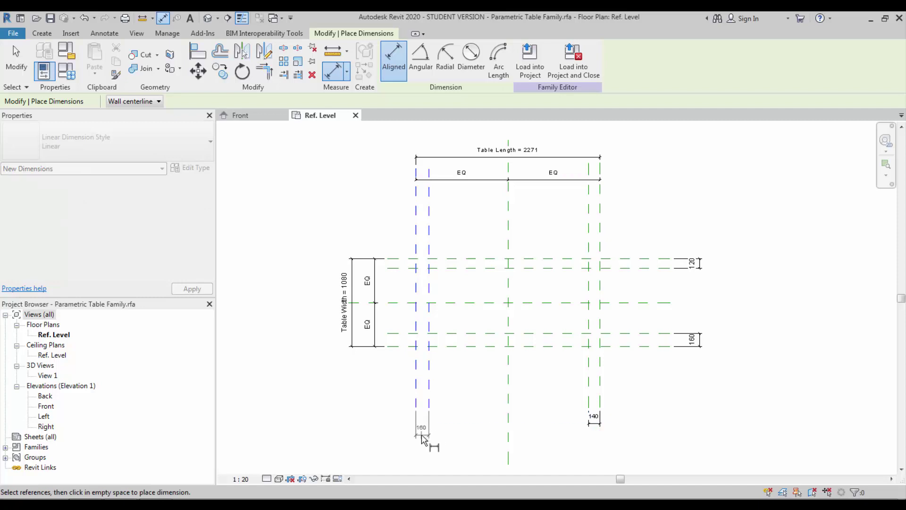
click(432, 427)
key(Escape)
key(Escape)
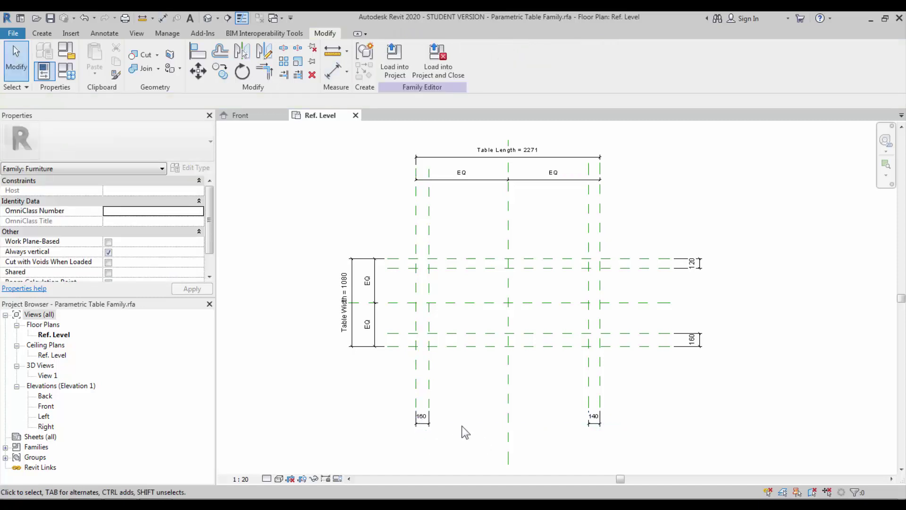
Label all four inner-to-outer plane dimensions together with a new family type parameter named Leg Offset.
click(427, 421)
ctrl+click(603, 422)
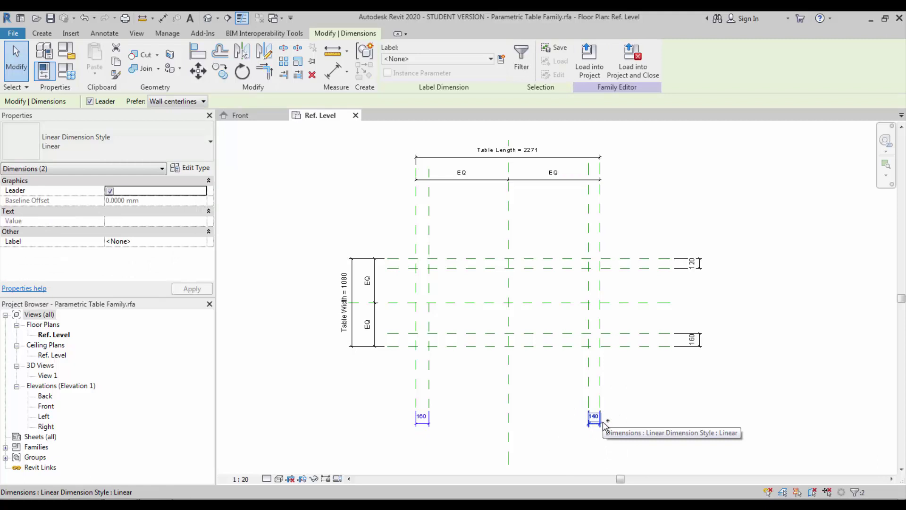
ctrl+click(700, 338)
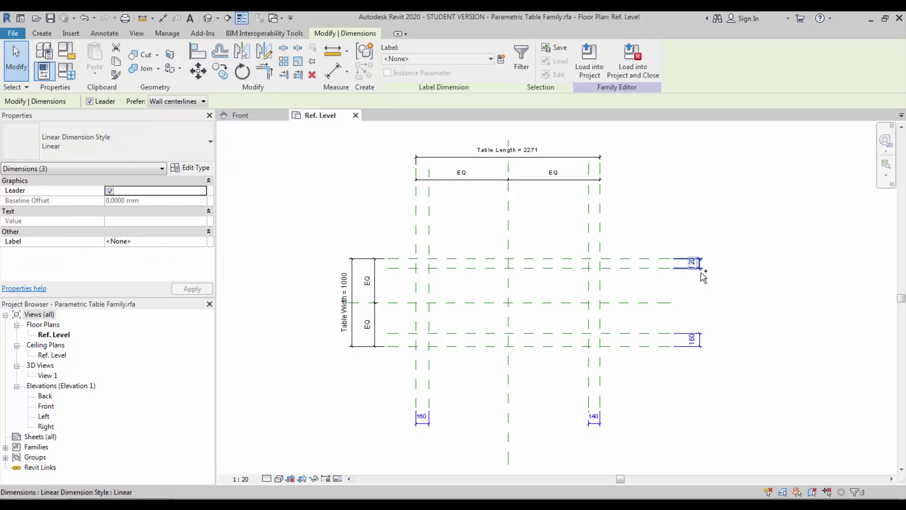
ctrl+click(701, 272)
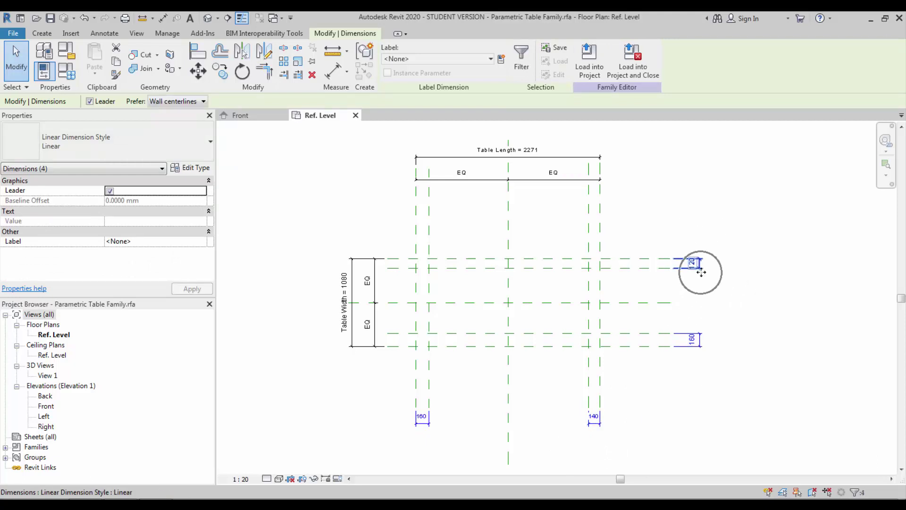
click(502, 60)
text(Leg Offset)
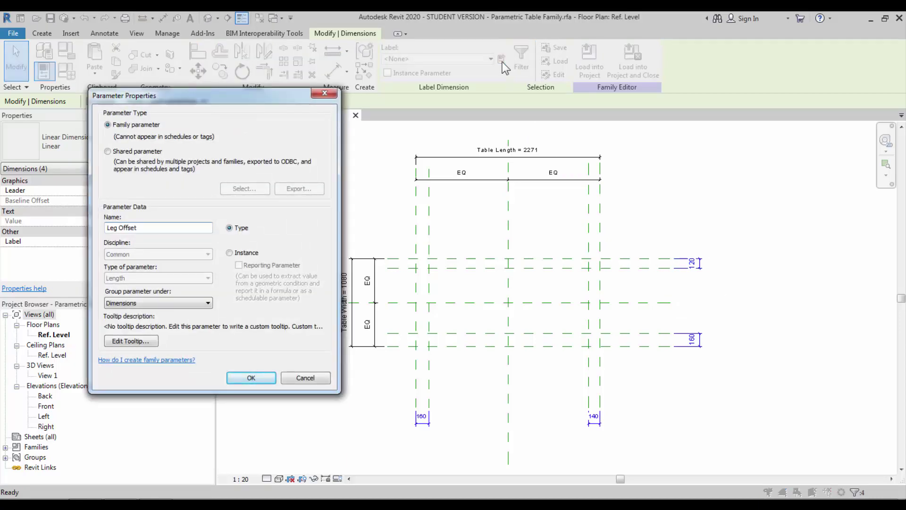
key(Return)
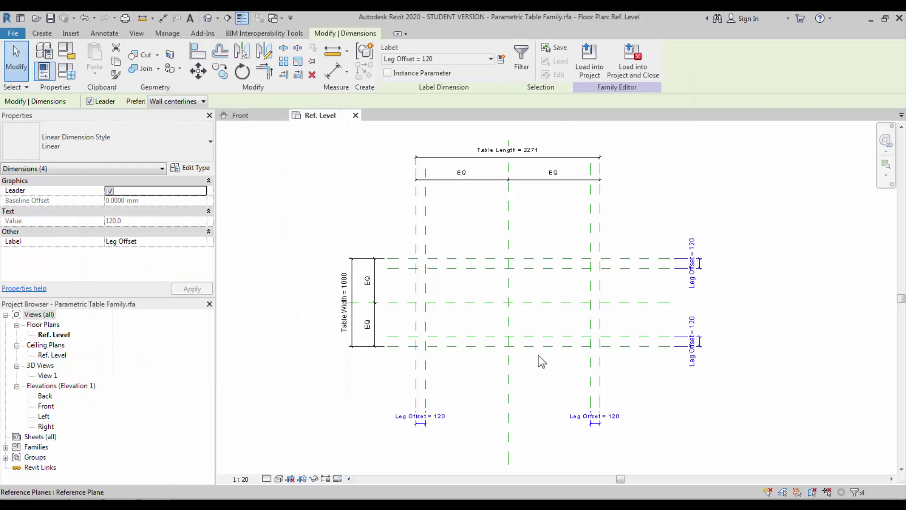
click(537, 367)
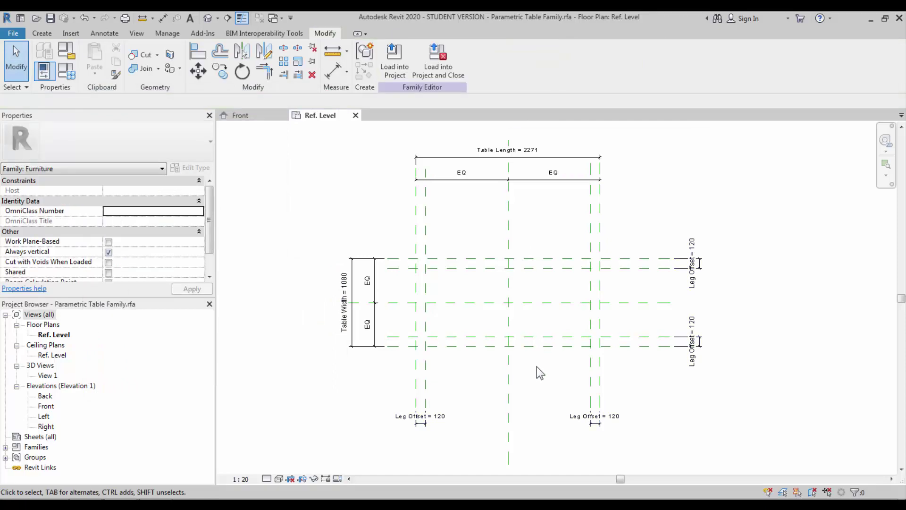
In the family types, lock the Leg Offset parameter and apply a Table Length of 1000 mm.
click(66, 72)
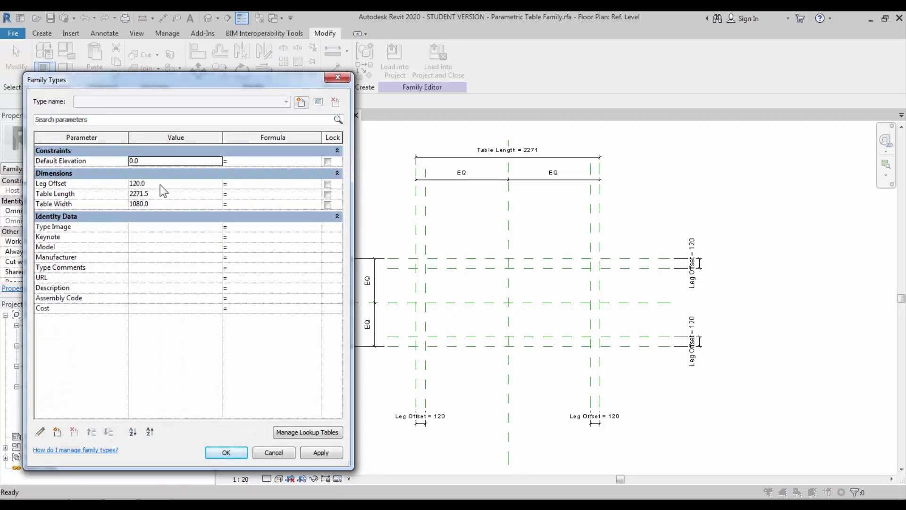
click(328, 184)
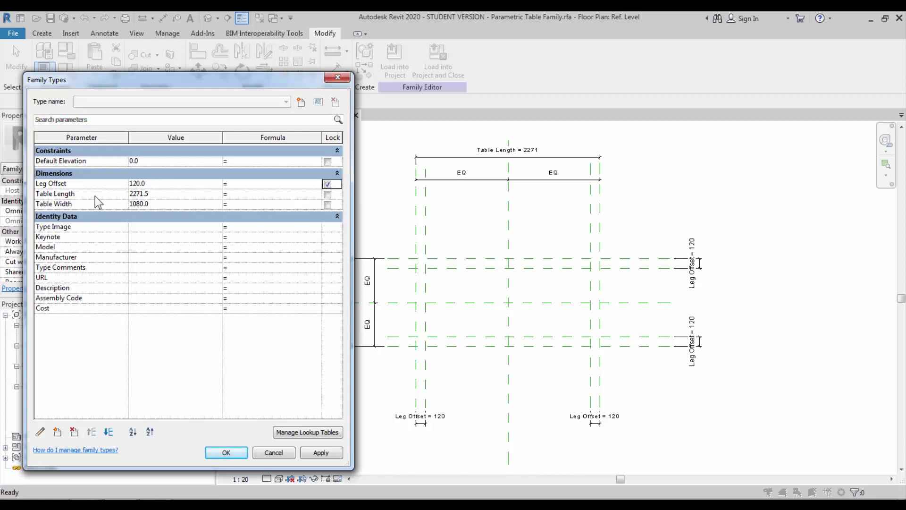
click(157, 194)
text(1000)
click(330, 454)
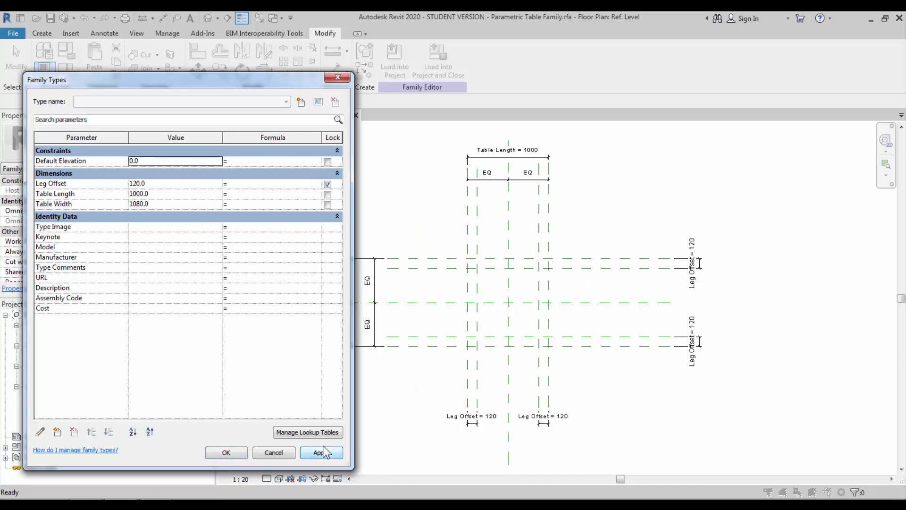
Apply a Table Width of 900 mm and a Table Length of 1800 mm in the family types.
click(176, 205)
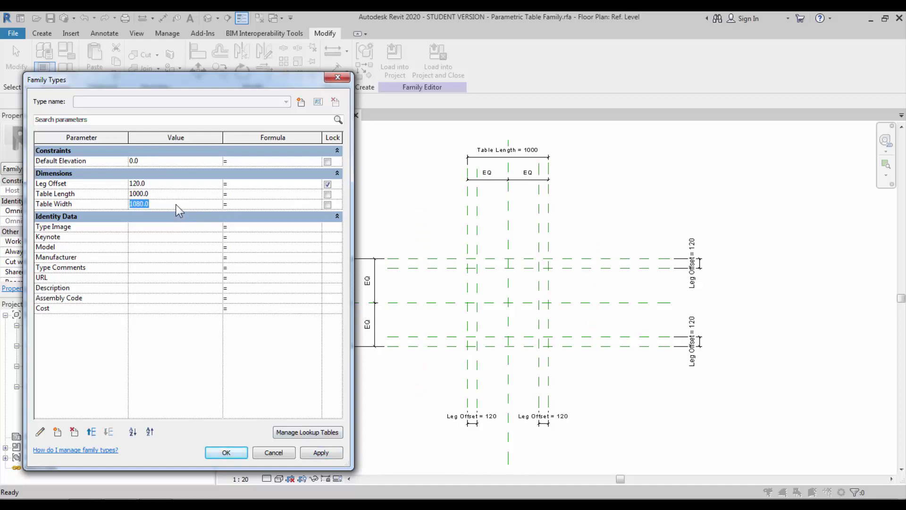
text(900)
click(309, 453)
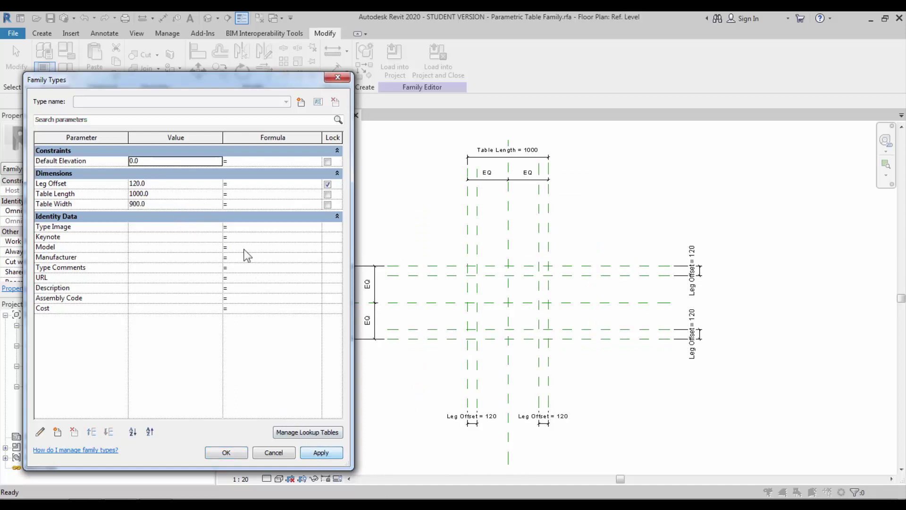
click(184, 193)
text(18)
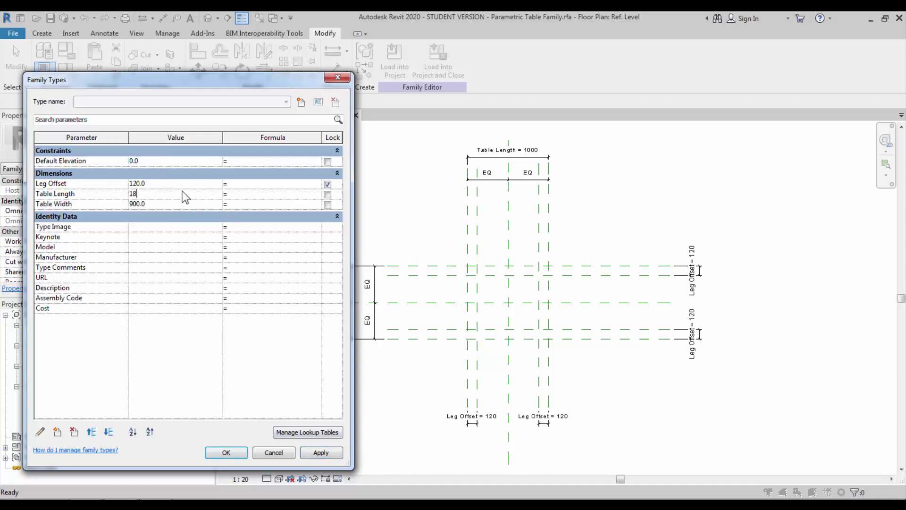
click(313, 453)
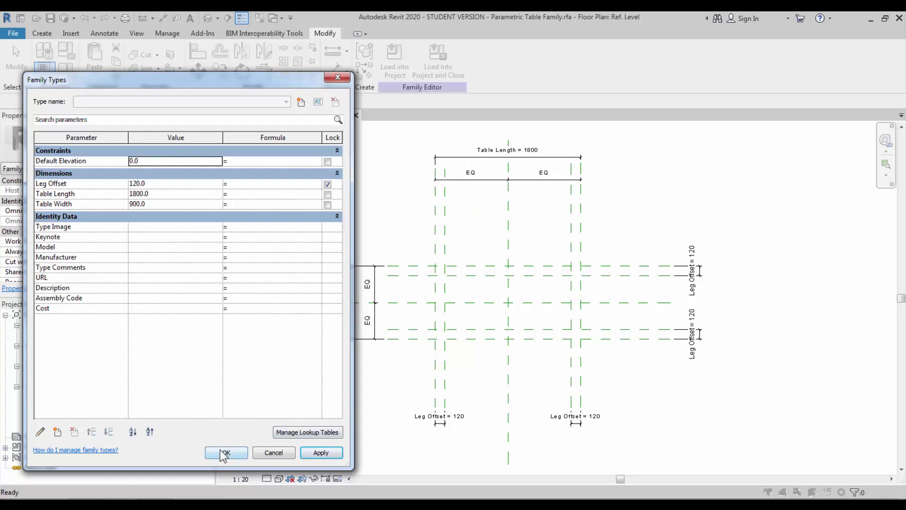
Set the Leg Offset to 150 mm, apply it and accept the family type values.
click(191, 182)
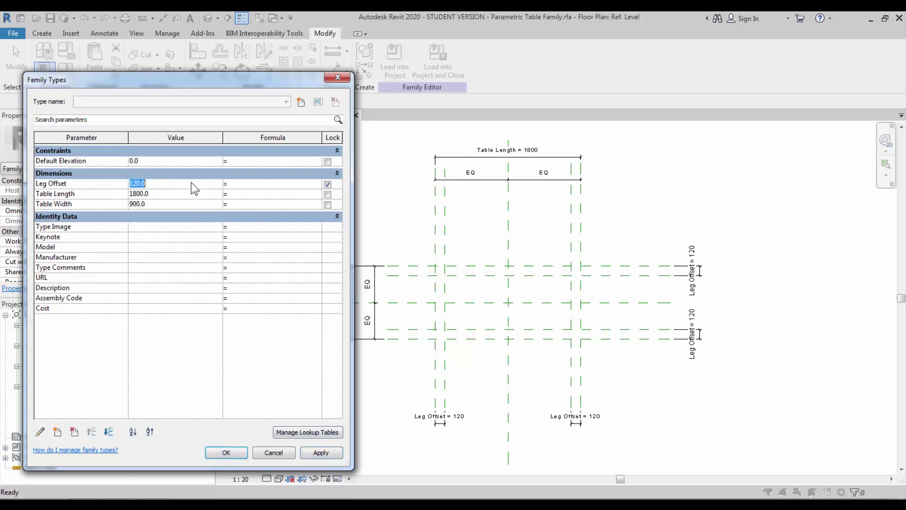
text(150)
click(305, 457)
click(229, 452)
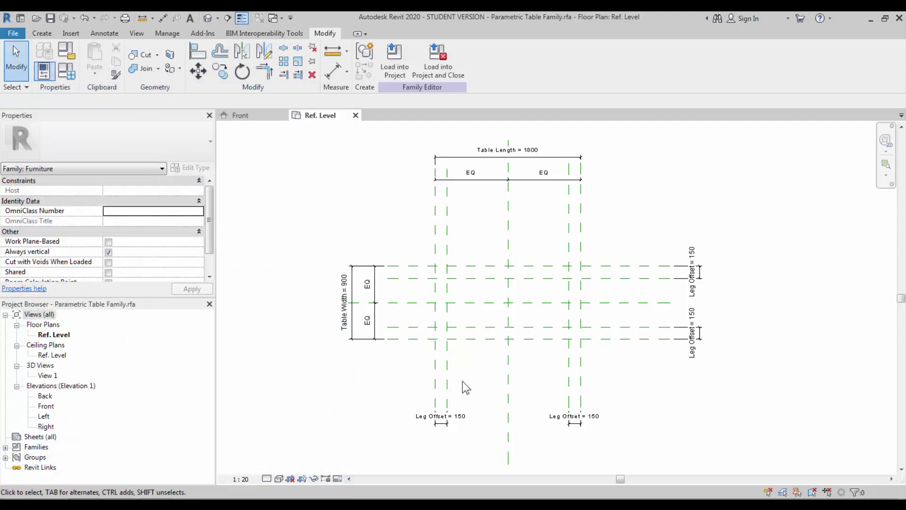
In the Front elevation, draw a horizontal reference plane about 1243 mm above Ref. Level, crossing all the vertical planes.
click(49, 407)
double_click(50, 407)
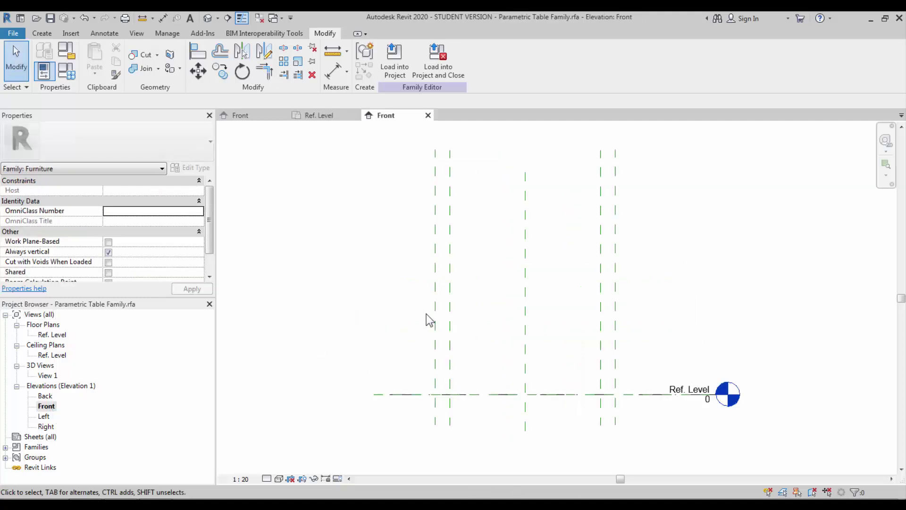
click(435, 373)
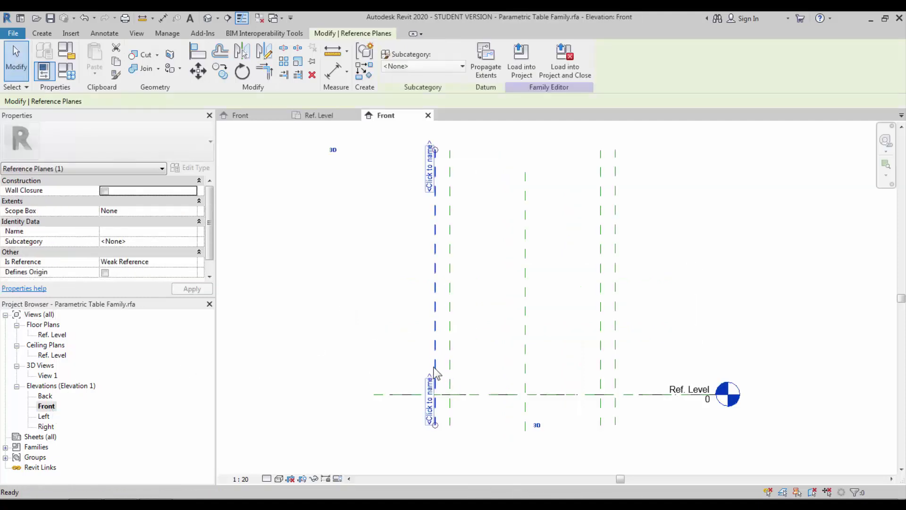
key(r)
key(p)
click(344, 269)
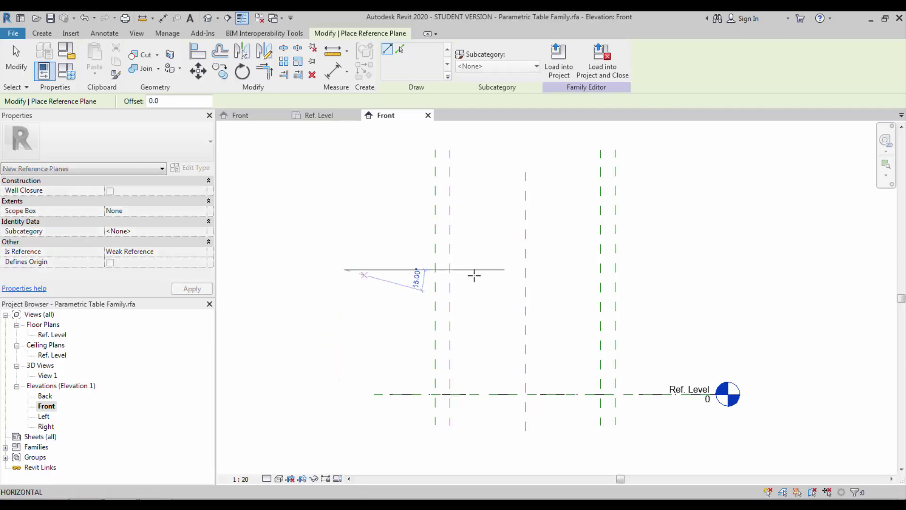
click(698, 271)
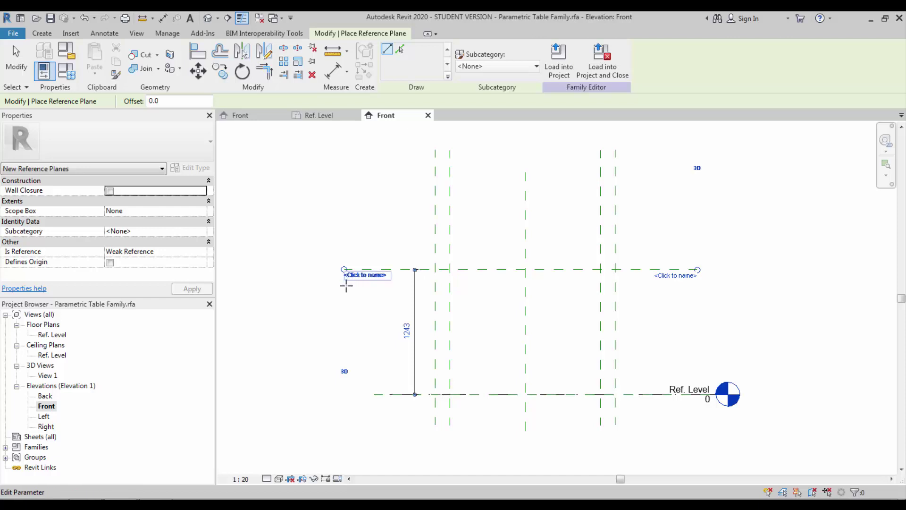
Draw a second horizontal reference plane of equal length about 200 mm below the upper one.
click(345, 289)
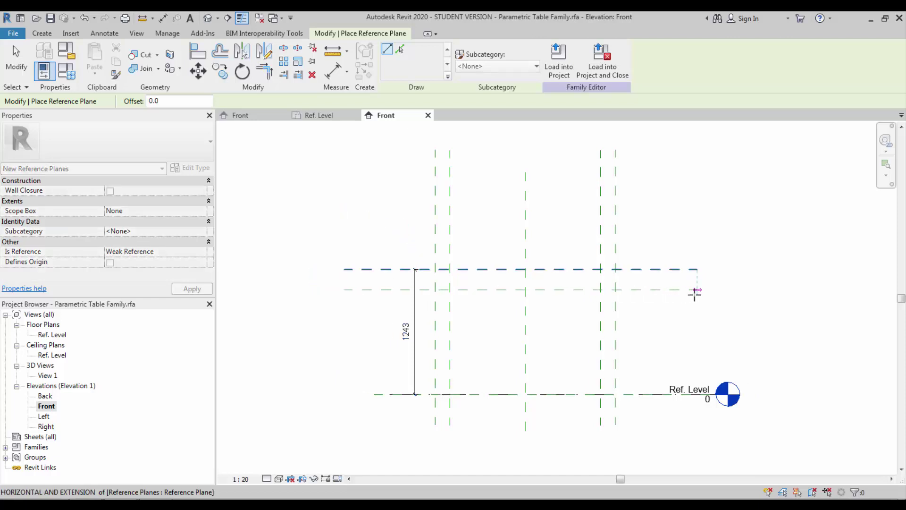
click(695, 290)
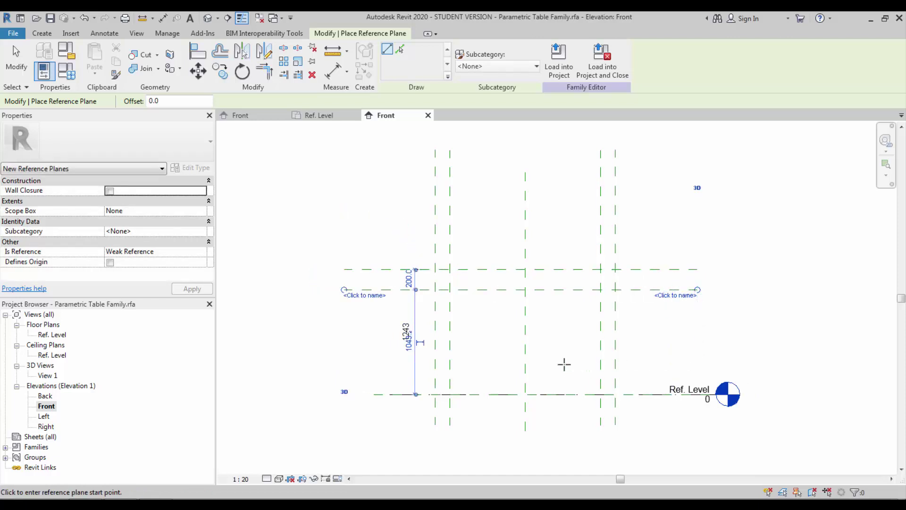
key(Escape)
key(Escape)
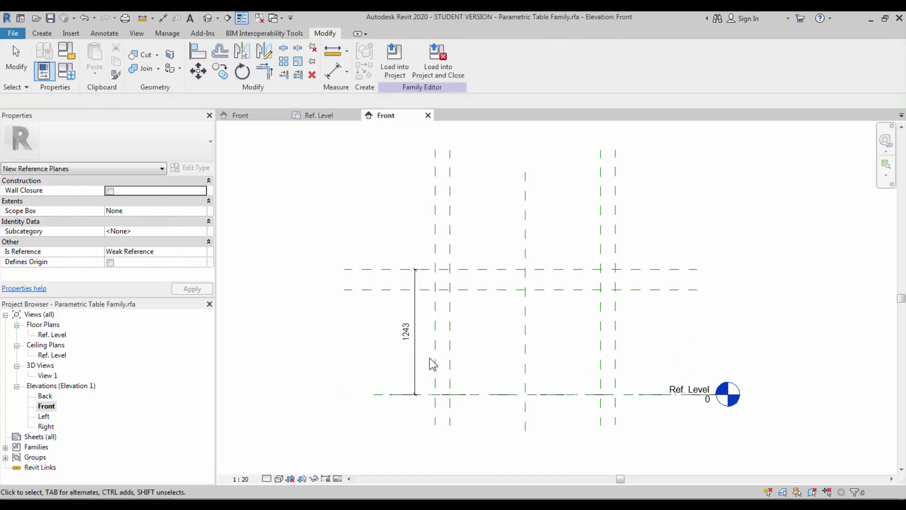
Move the upper plane's height dimension outside the planes and label it with a new family type parameter named Table Height.
click(415, 326)
drag(415, 325, 308, 301)
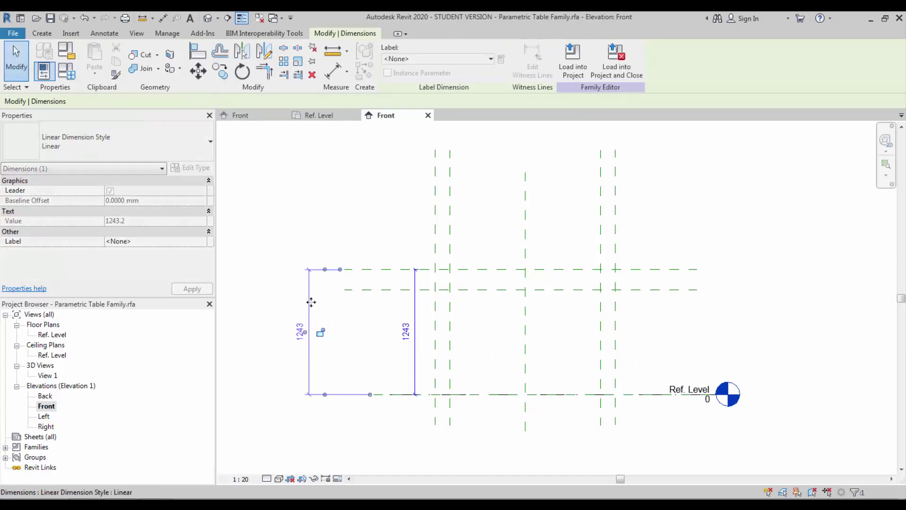
click(502, 59)
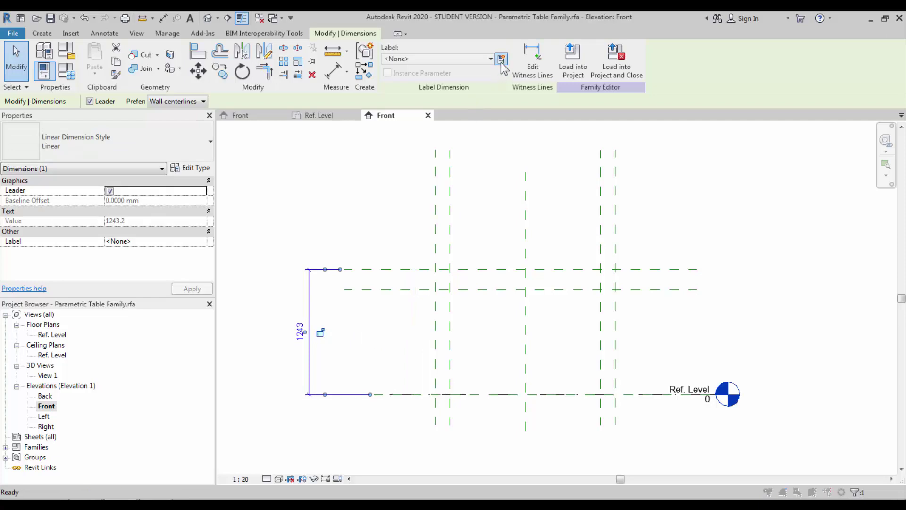
text(Table Height)
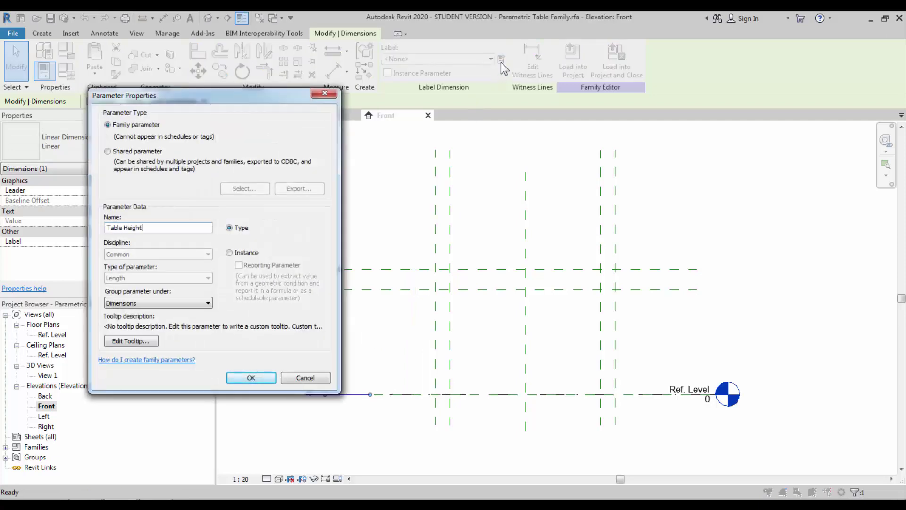
key(Return)
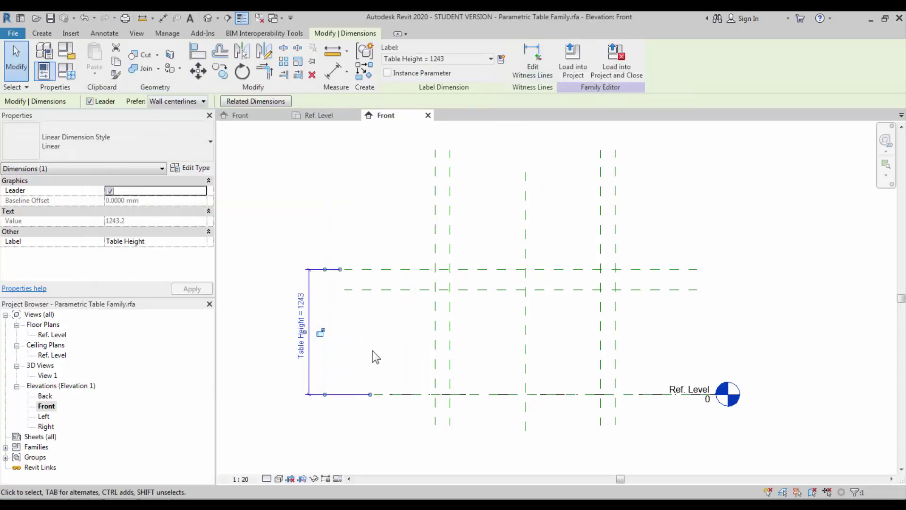
click(370, 352)
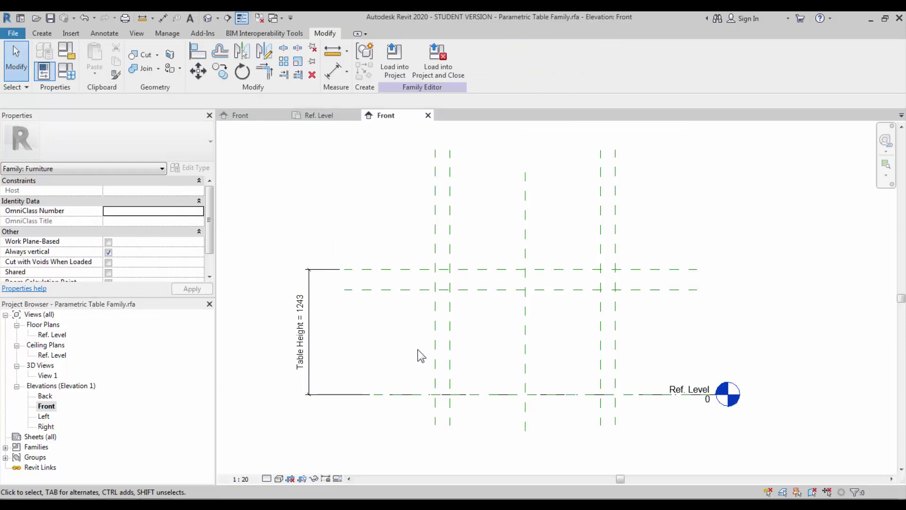
Dimension the height from Ref. Level to the lower of the two new horizontal planes, inside the Table Height dimension.
key(d)
key(i)
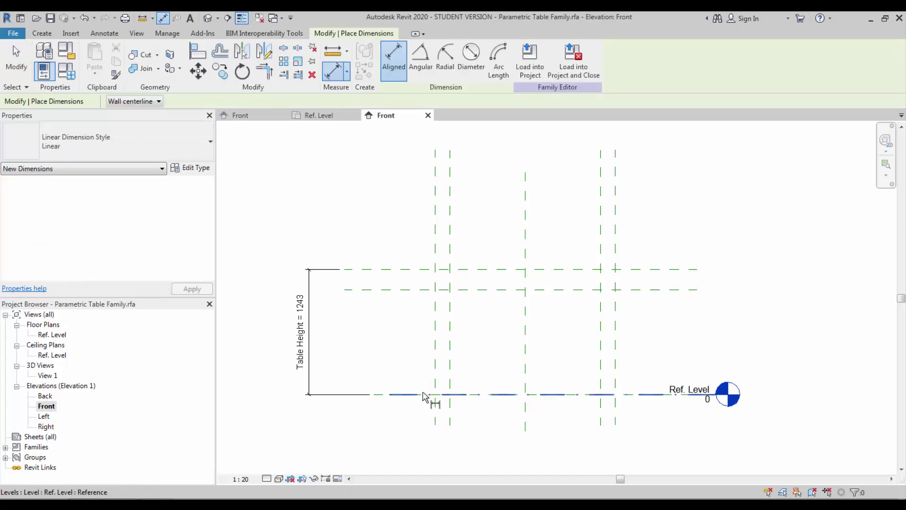
click(425, 396)
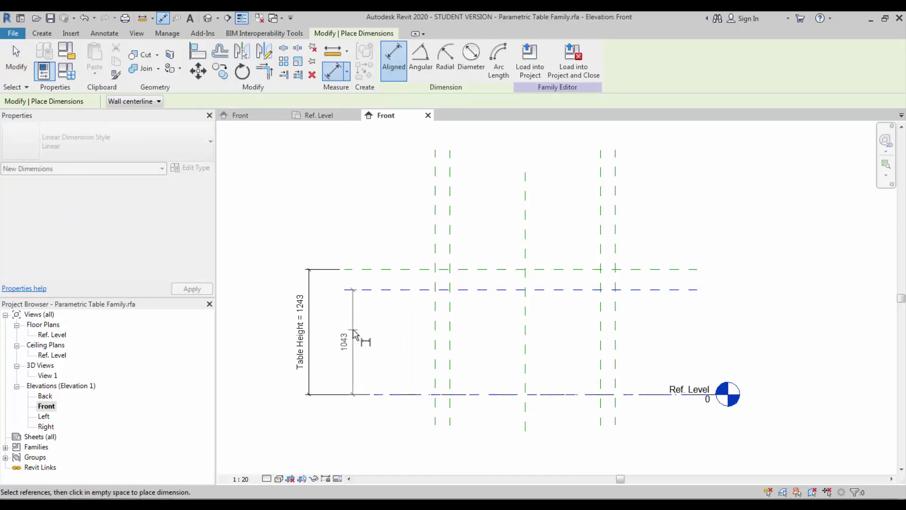
click(334, 342)
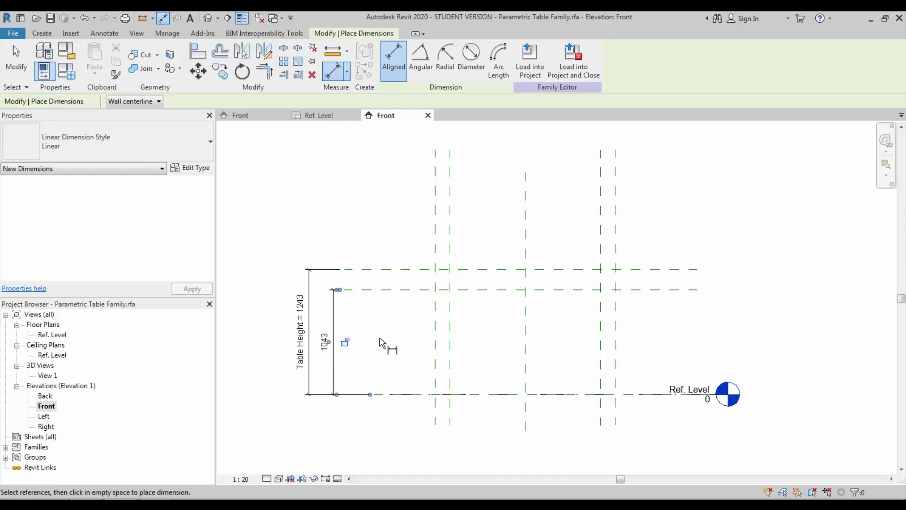
Dimension the gap between the two new horizontal planes and line it up with the lower plane's height dimension.
click(395, 271)
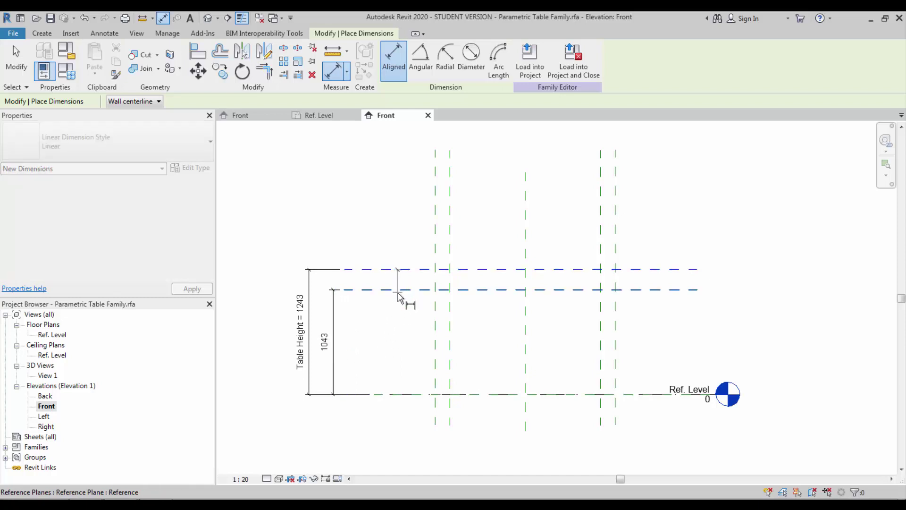
click(398, 294)
click(393, 318)
key(Escape)
key(Escape)
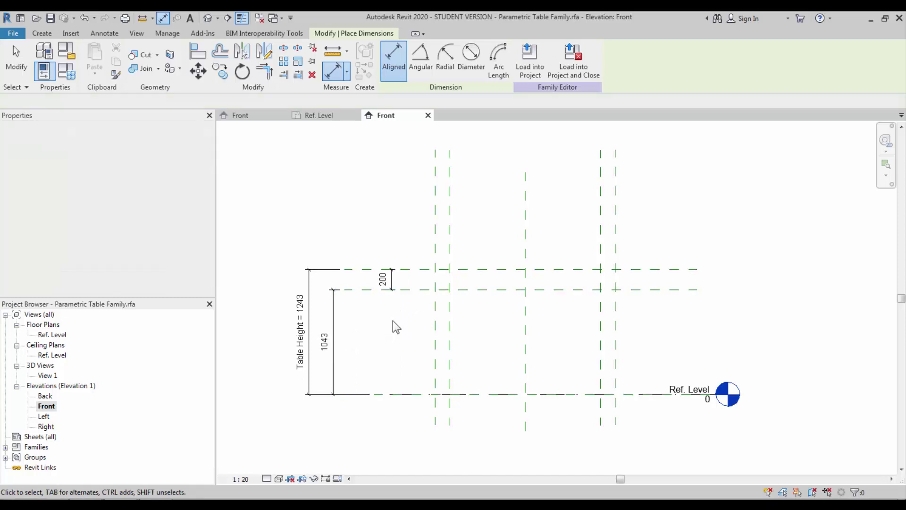
click(392, 290)
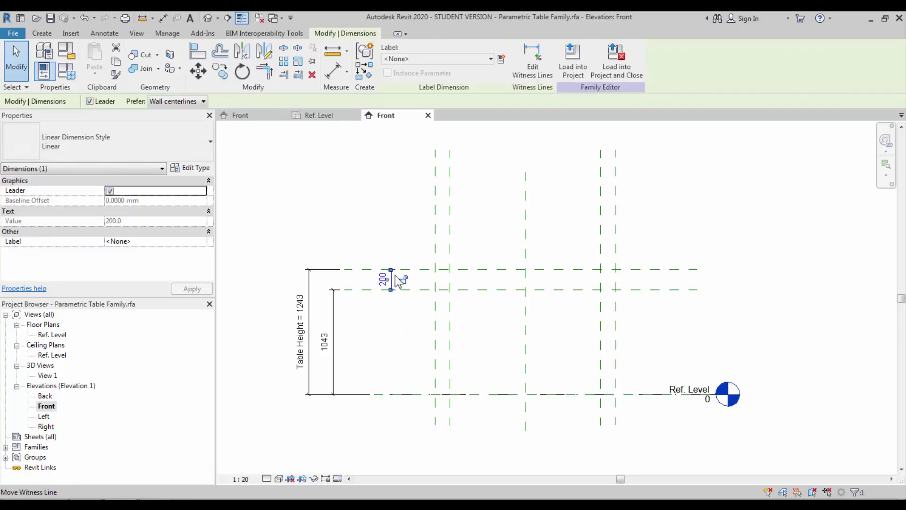
scroll(395, 292, up, 3)
drag(391, 286, 275, 287)
scroll(344, 298, down, 3)
Label the lower plane's height dimension with a new family type parameter named Leg Height.
click(325, 337)
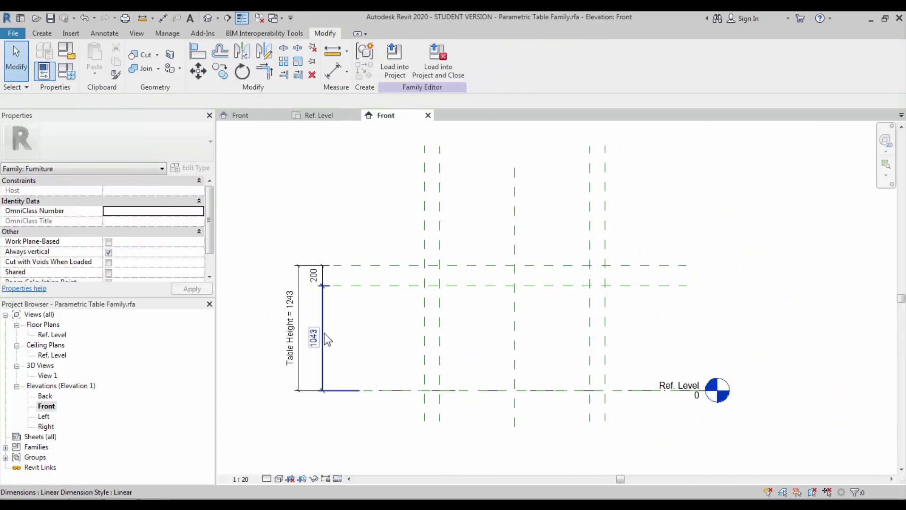
click(502, 59)
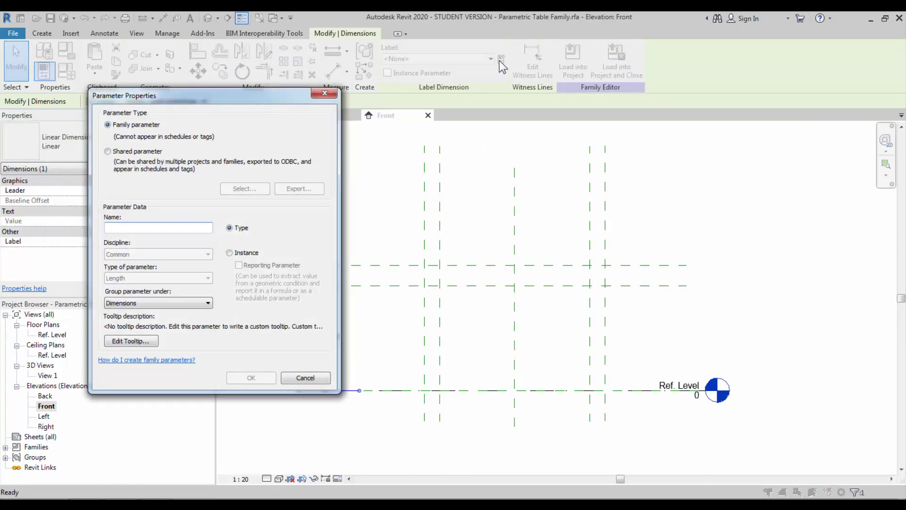
text(Leg Height)
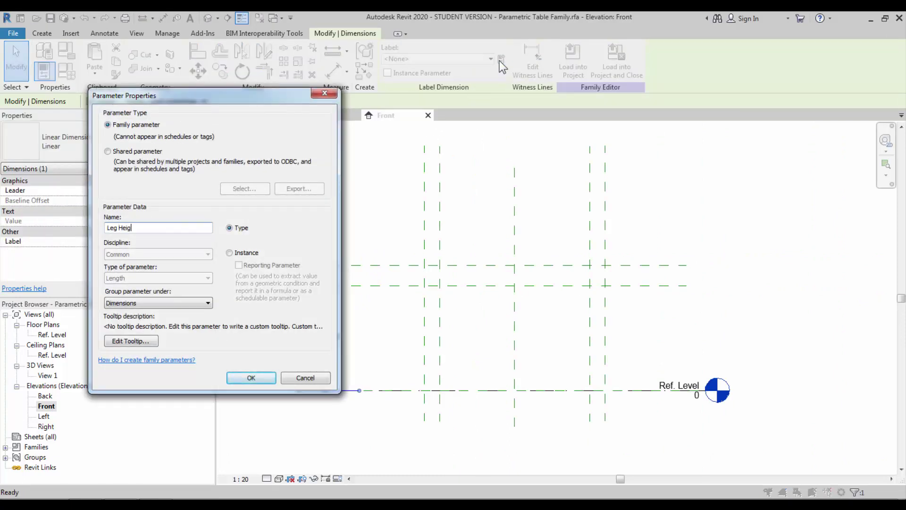
click(251, 377)
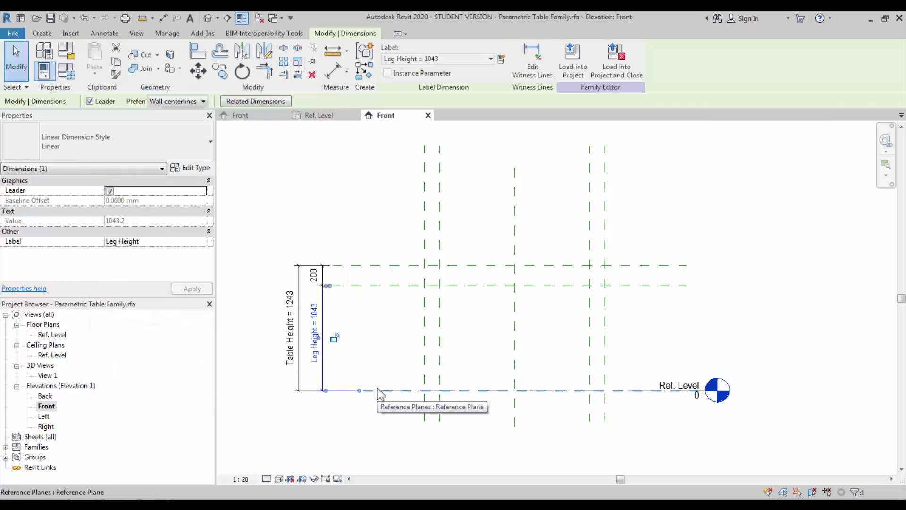
key(Escape)
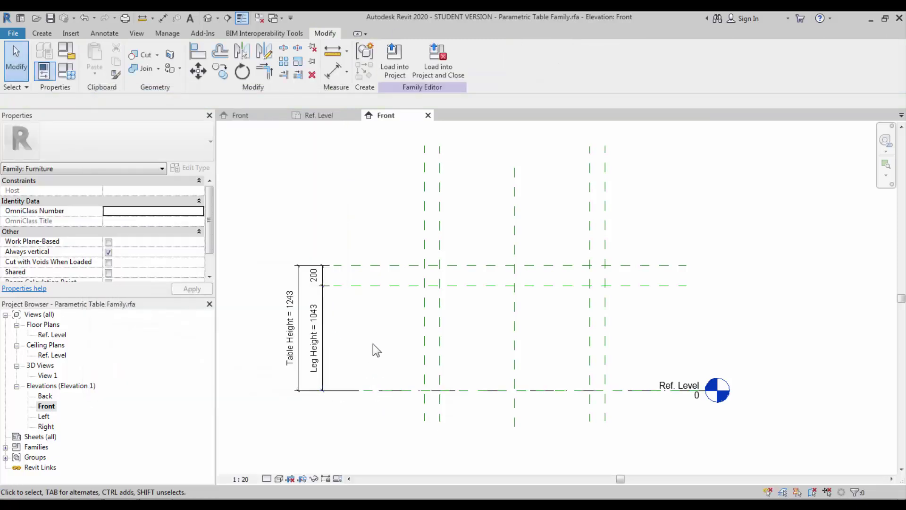
middle_drag(373, 343, 365, 344)
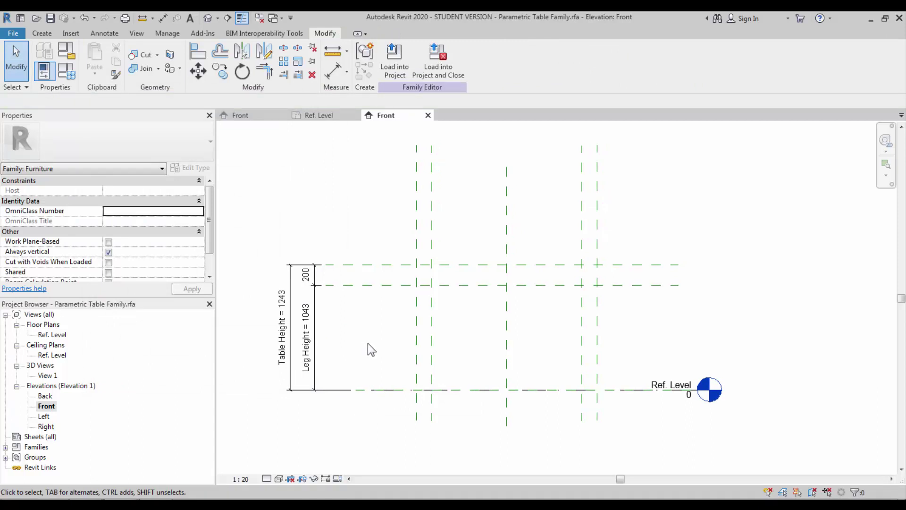
Try to label the gap between the two horizontal planes with a new type parameter Table_Top Thickness, removing the conflicting constraints.
click(313, 276)
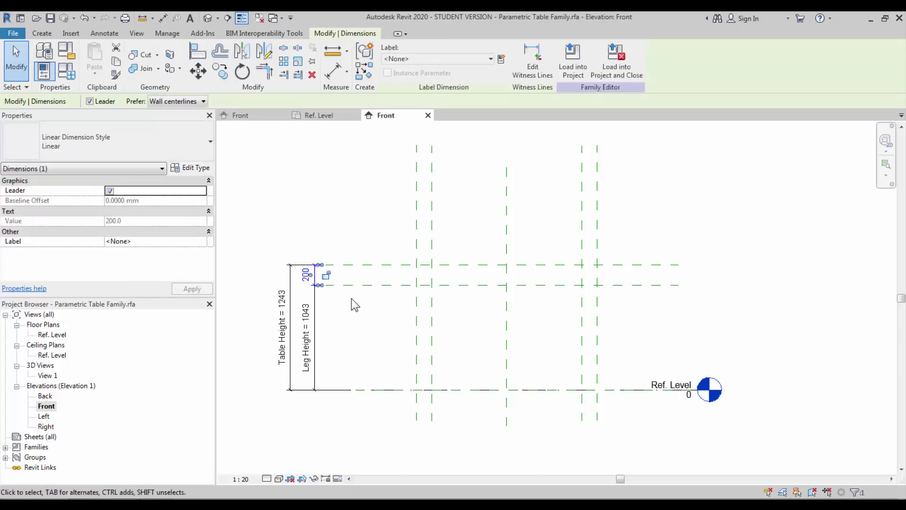
click(501, 59)
text(T)
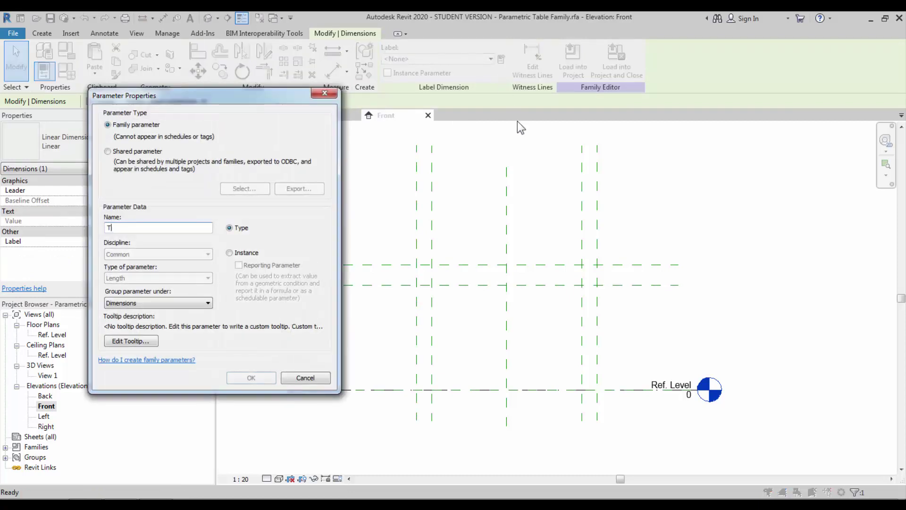
text(able_Top)
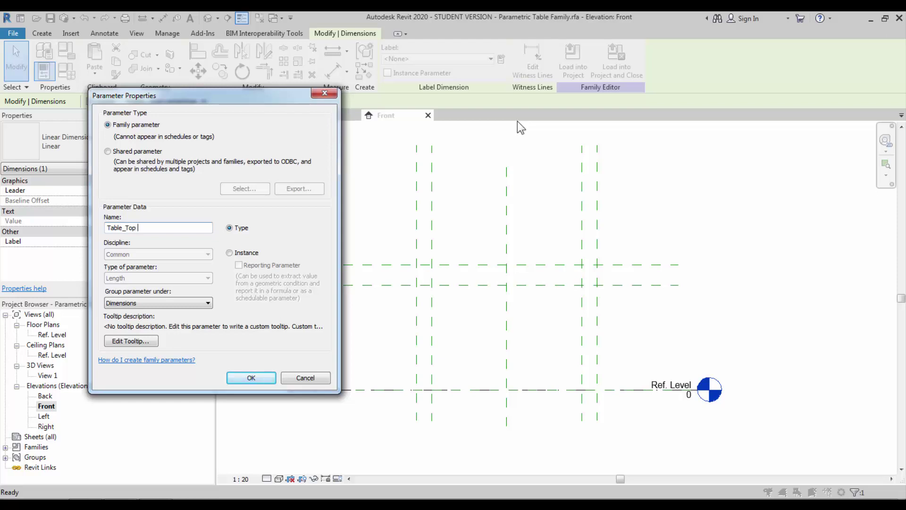
text( Thickness)
key(Return)
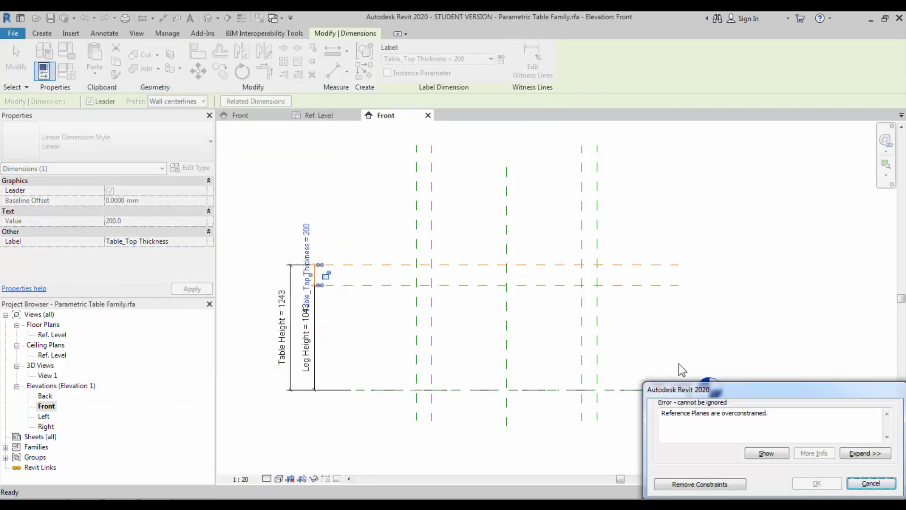
click(704, 484)
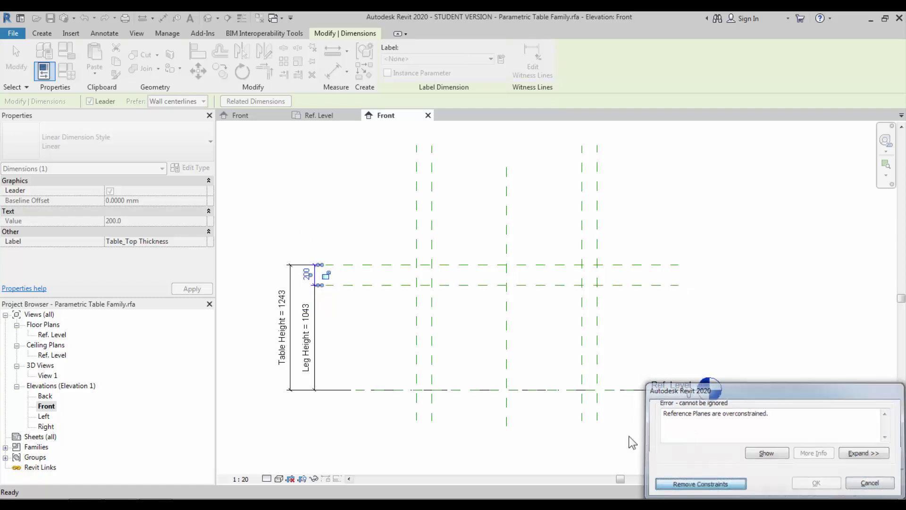
Remove the Table Height label from the overall height dimension.
click(295, 308)
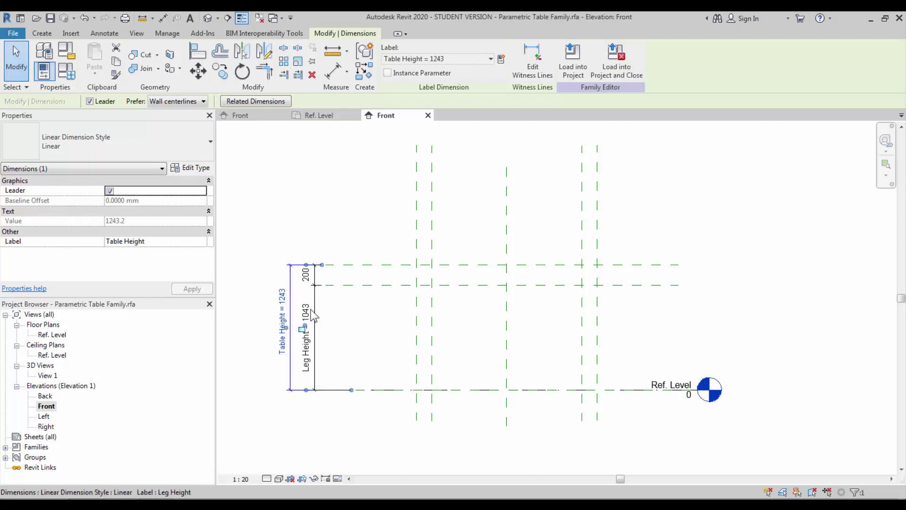
click(472, 59)
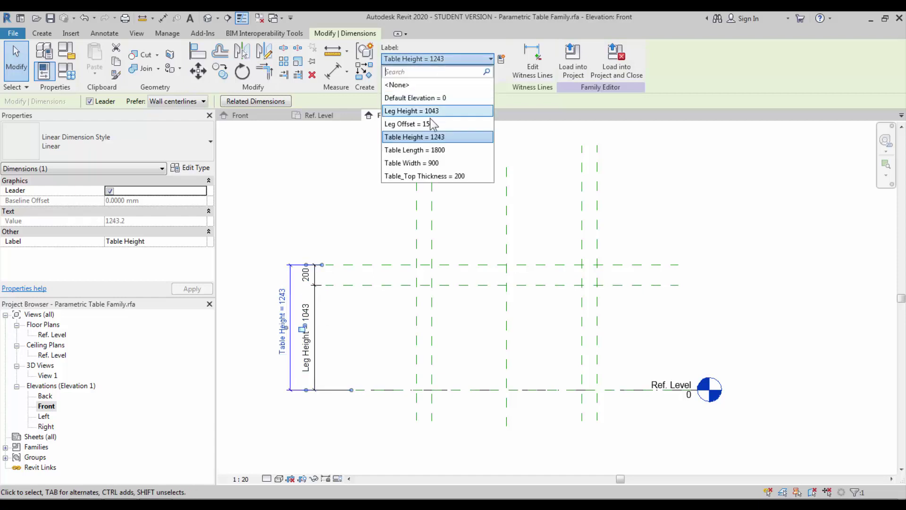
click(425, 83)
Label the dimension between the two upper horizontal planes with the existing Table_Top Thickness parameter.
click(313, 276)
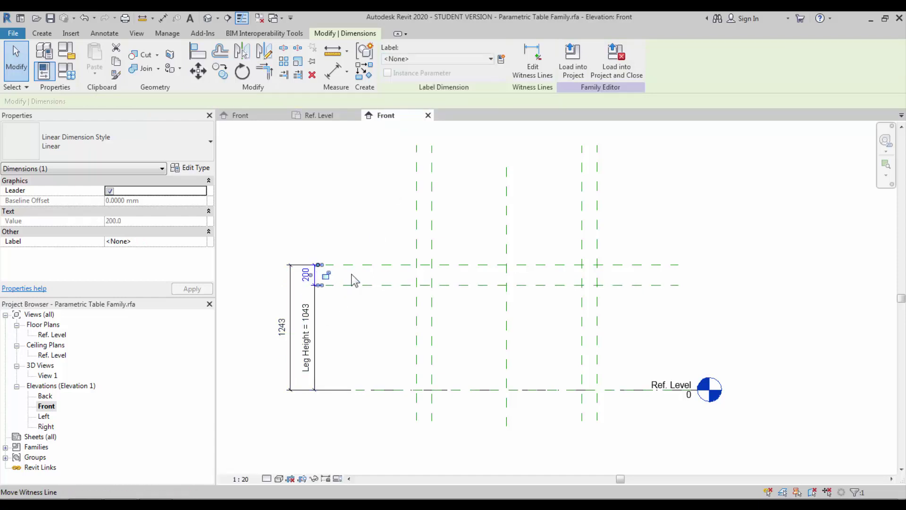
click(482, 59)
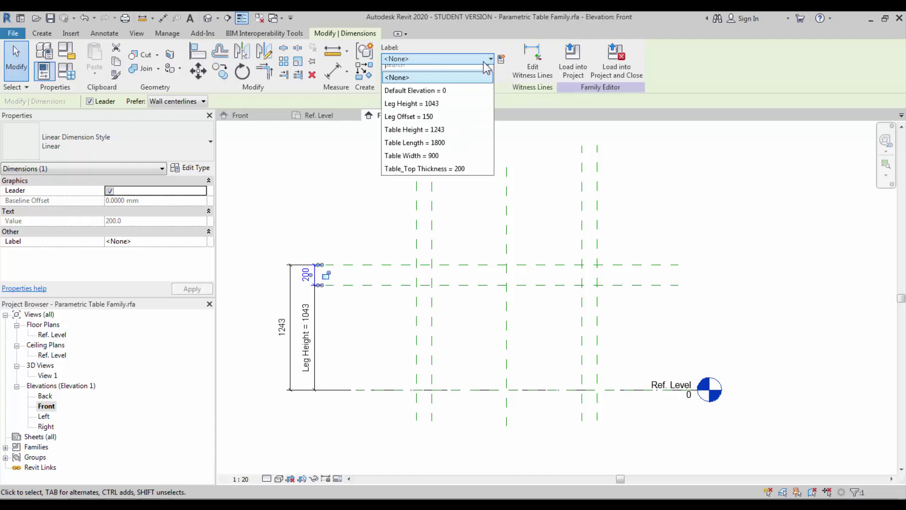
click(455, 176)
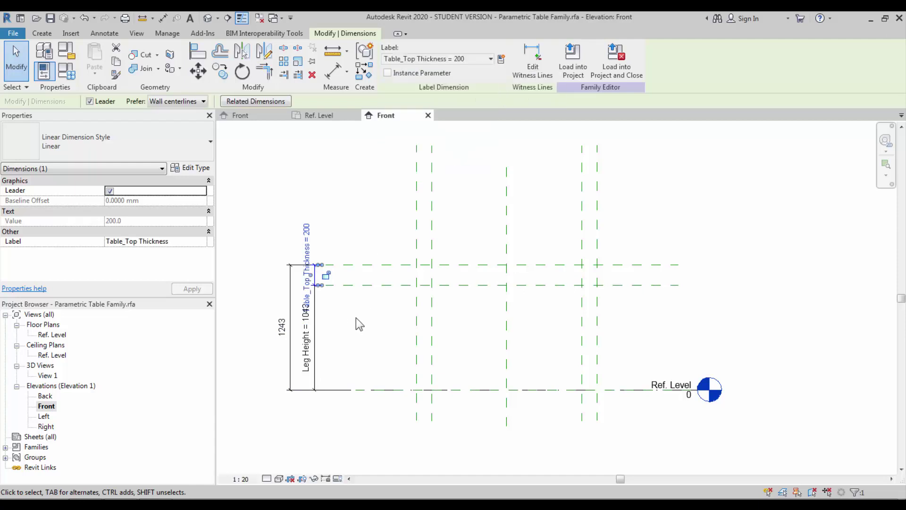
click(357, 317)
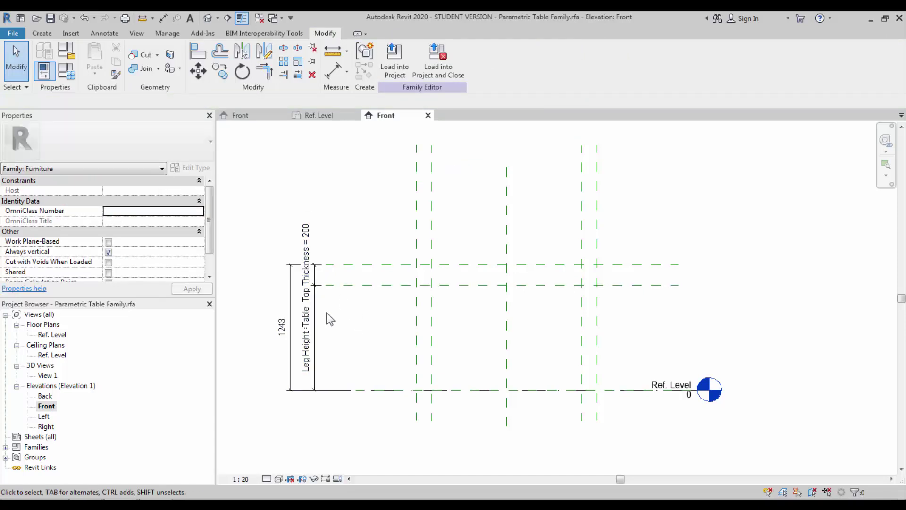
Give the Leg Height parameter the formula Table_Top Thickness in the family types.
click(67, 72)
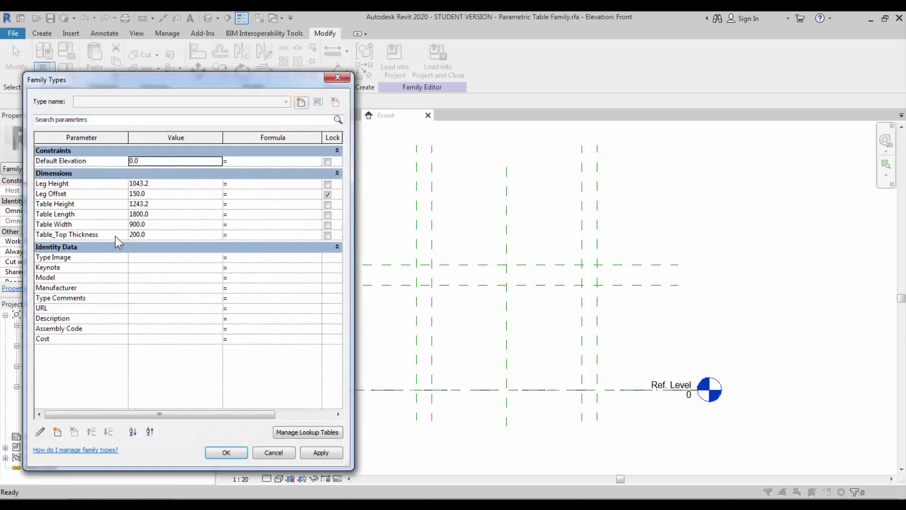
click(106, 236)
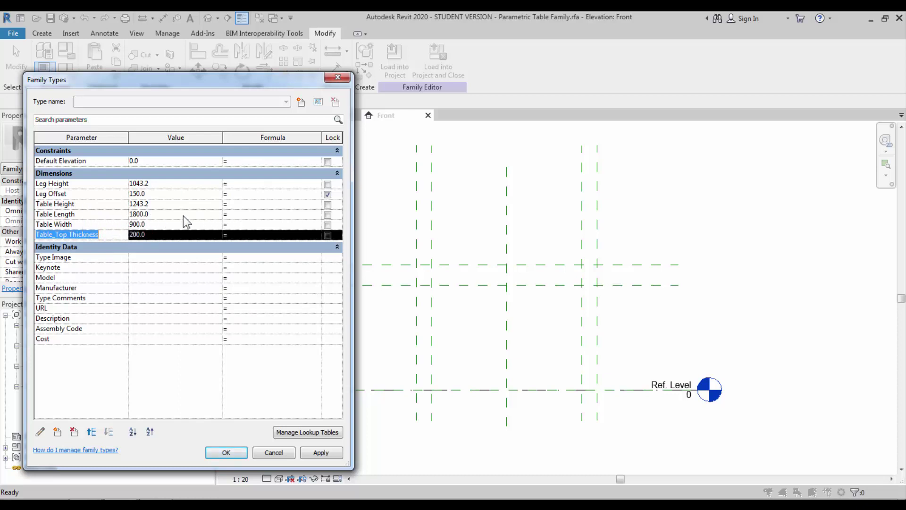
click(242, 235)
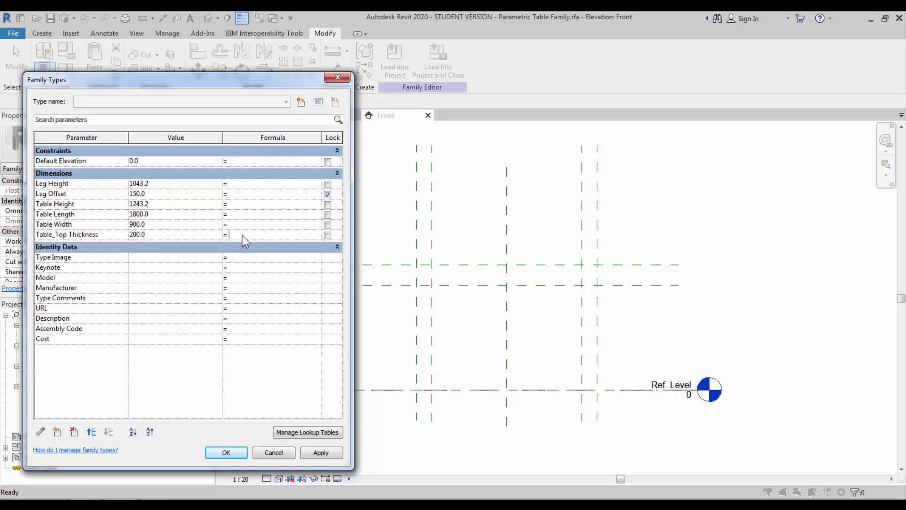
click(251, 185)
text(Table_Top Thickness + Leg Height)
drag(282, 184, 346, 183)
key(BackSpace)
key(Return)
Try the formula Table_Top Thickness - Table_Top Thickness for Leg Height and remove the subtracted part again.
click(107, 235)
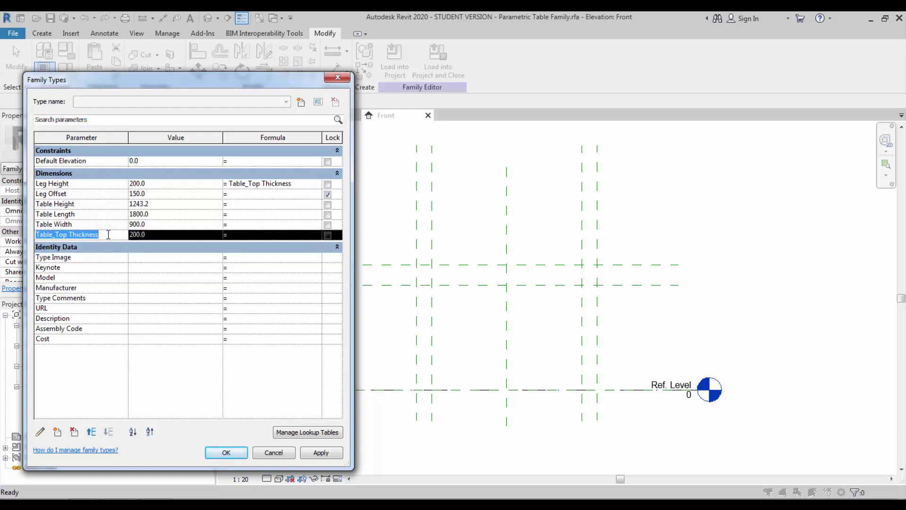
click(307, 173)
click(303, 177)
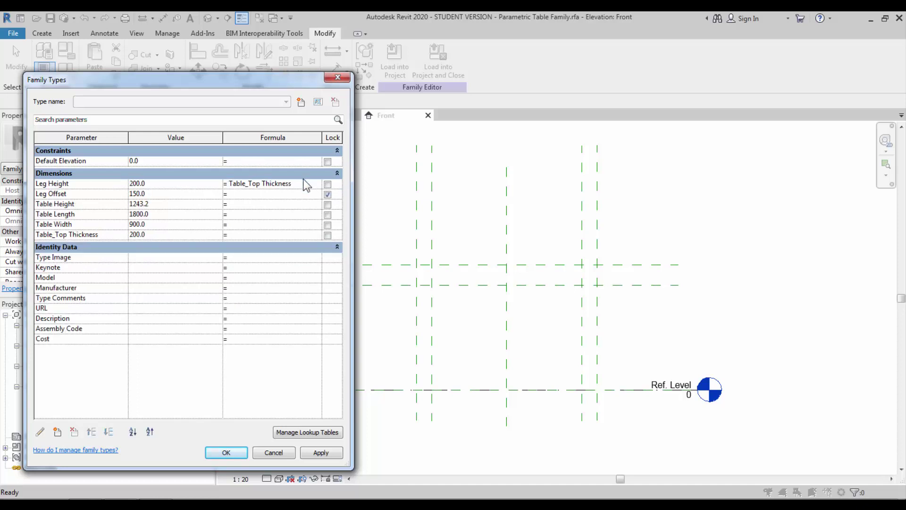
click(283, 184)
key(ctrl+c)
click(304, 184)
text(-)
key(ctrl+v)
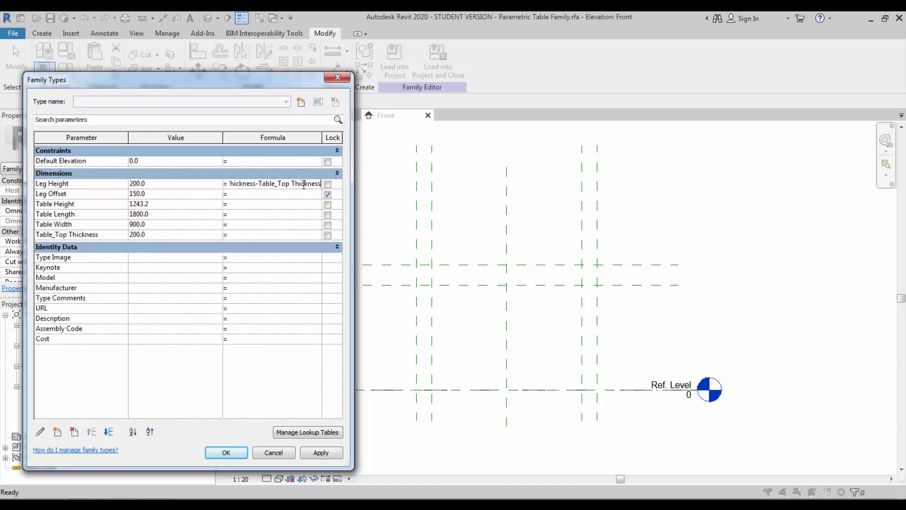
key(Tab)
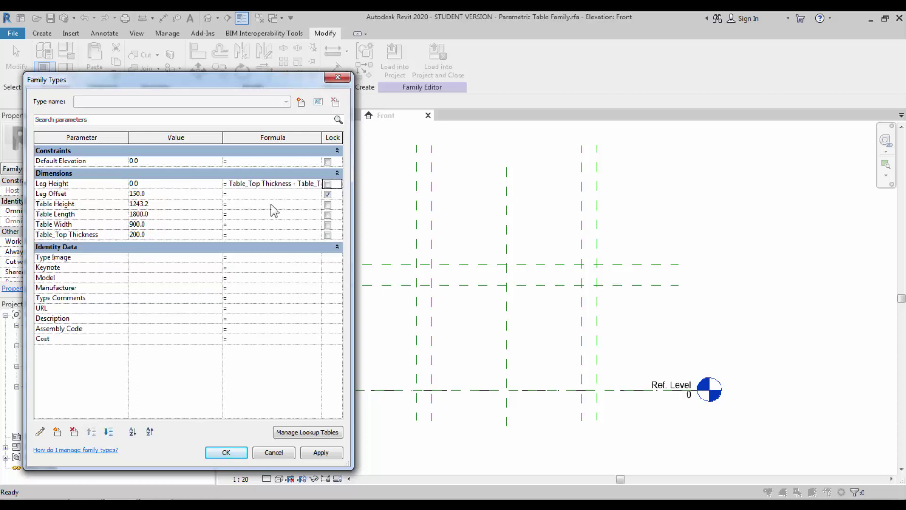
click(298, 184)
drag(291, 183, 365, 185)
key(Delete)
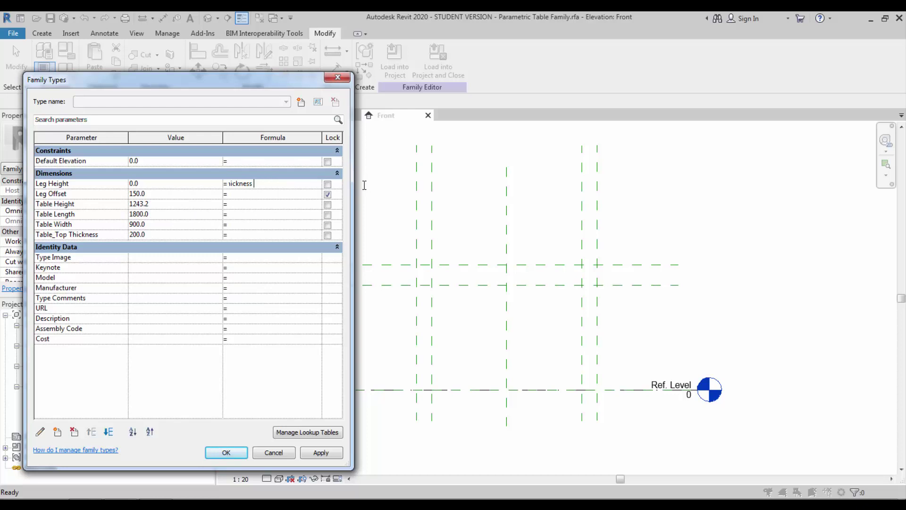
Complete the Leg Height formula as Table Height - Table_Top Thickness.
click(98, 215)
click(97, 206)
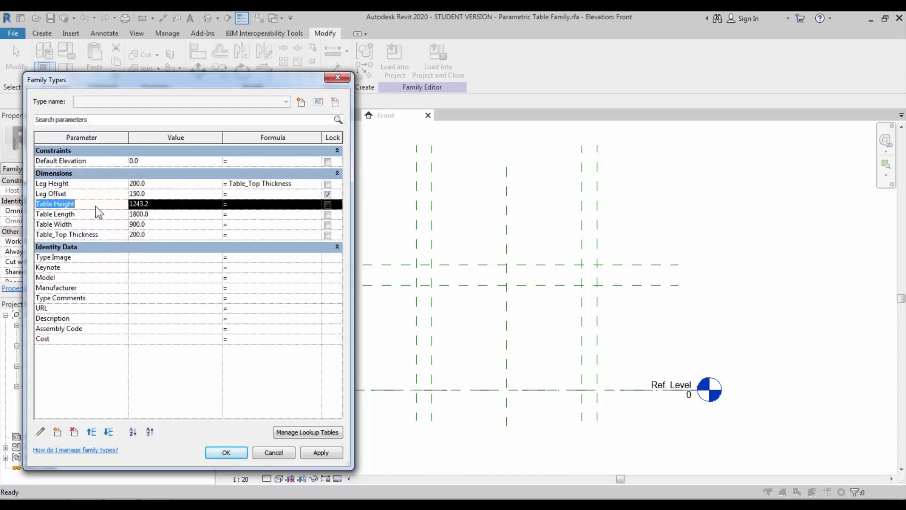
click(230, 185)
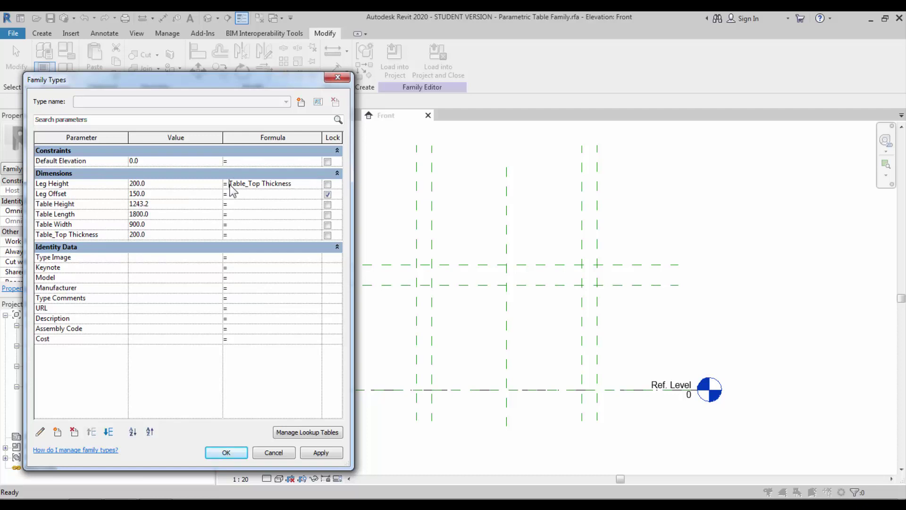
text(Table Height)
text(-)
key(Tab)
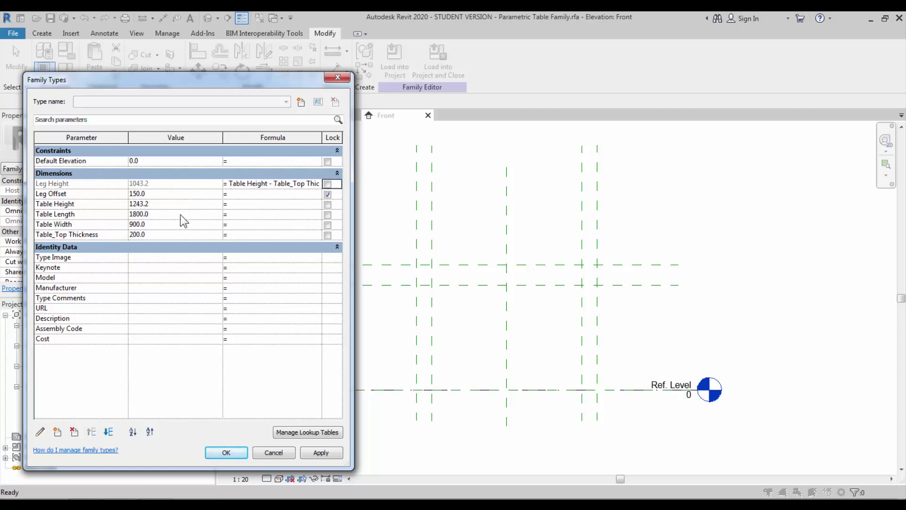
Set Table Height to 750 and Table_Top Thickness to 50, locking the height and thickness parameters, and apply the values.
click(161, 207)
text(750)
click(328, 235)
click(166, 235)
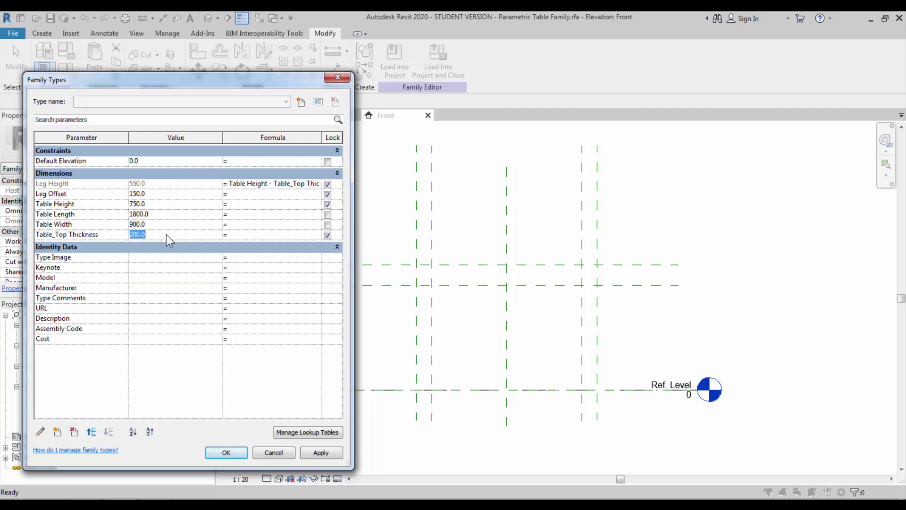
text(50)
click(330, 454)
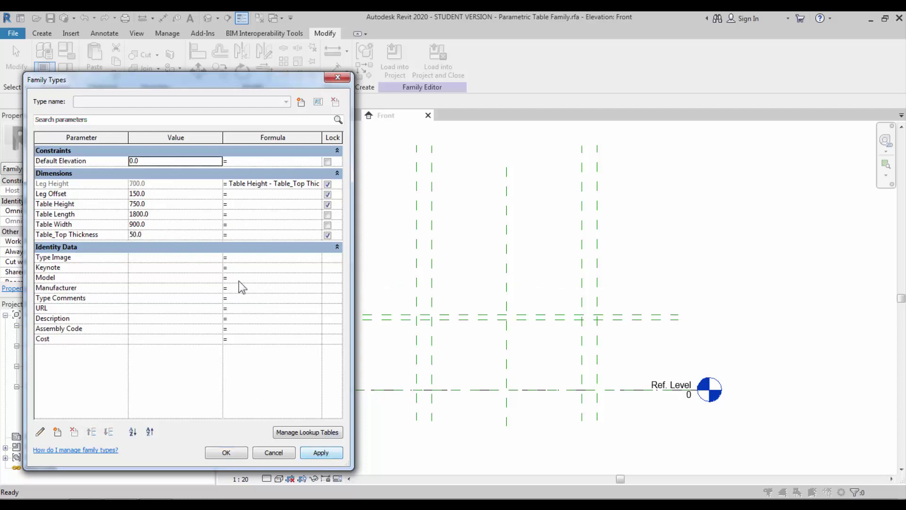
Set Table_Top Thickness to 30, lock Table Length and Table Width, and accept the family types.
click(192, 236)
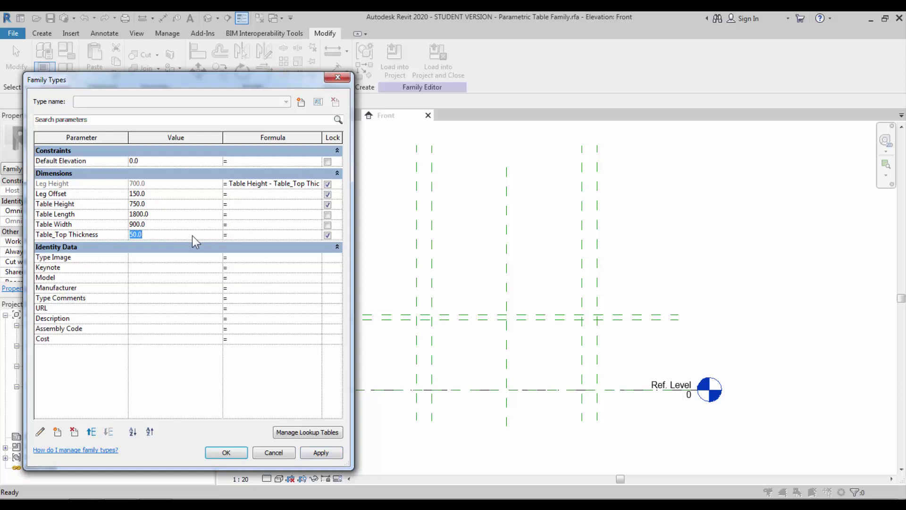
text(30)
click(320, 453)
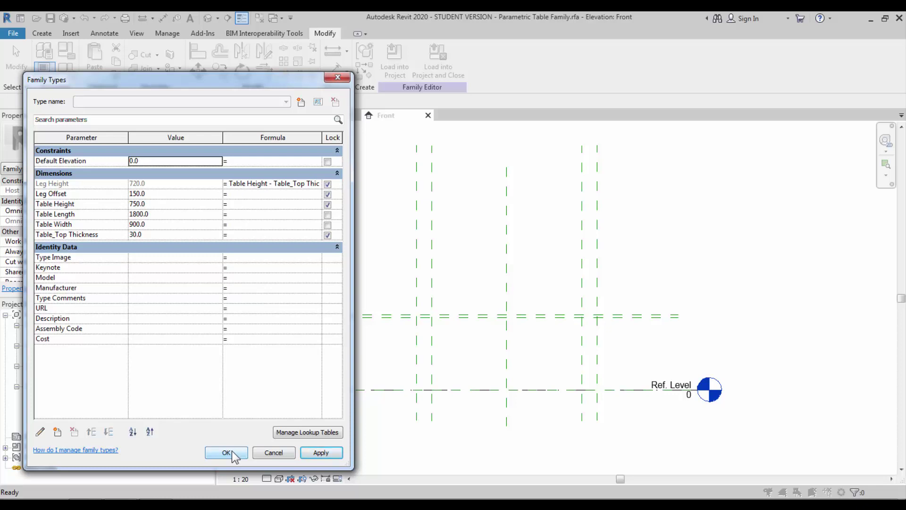
click(327, 214)
click(327, 224)
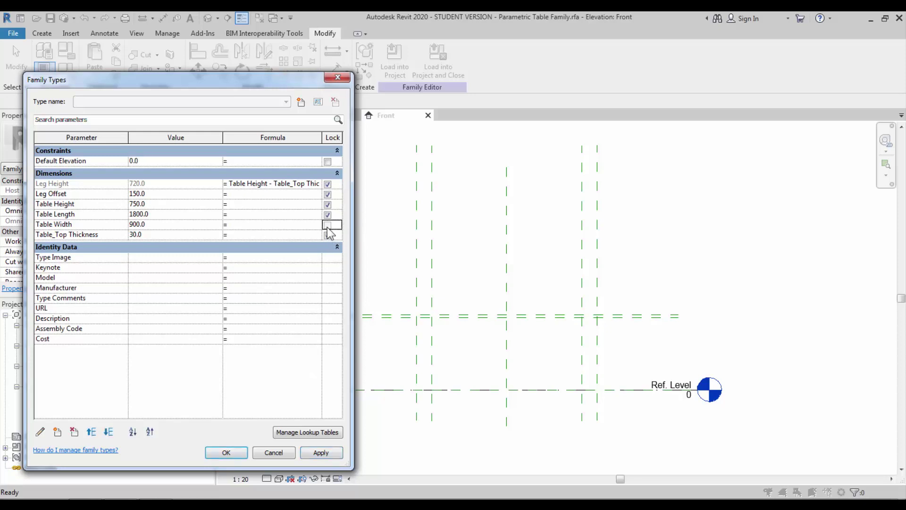
click(226, 452)
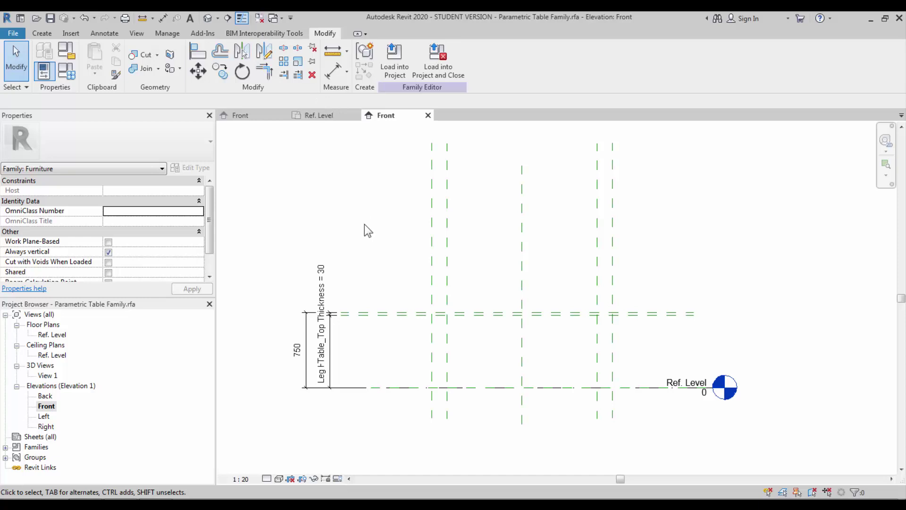
Load the Revit Parametric Leg Family_2Angle into the table family with its Ref. Level floor plan open.
double_click(57, 335)
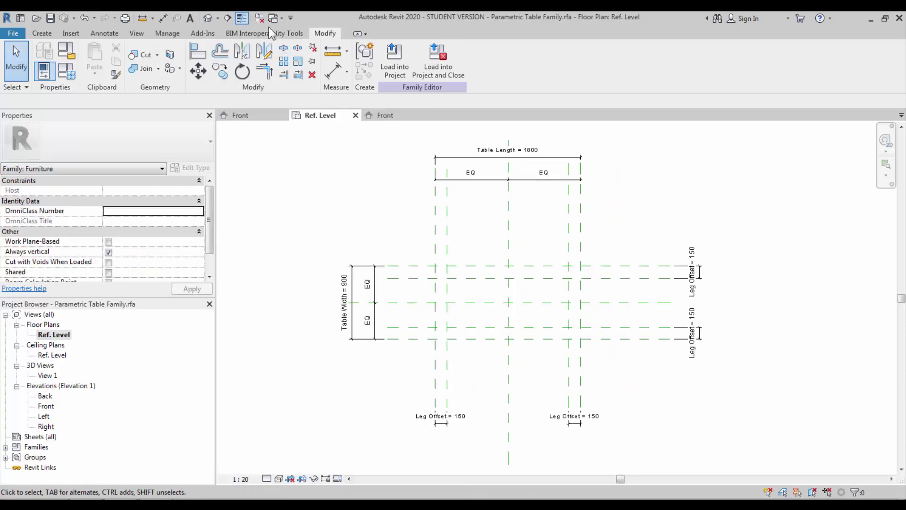
click(249, 114)
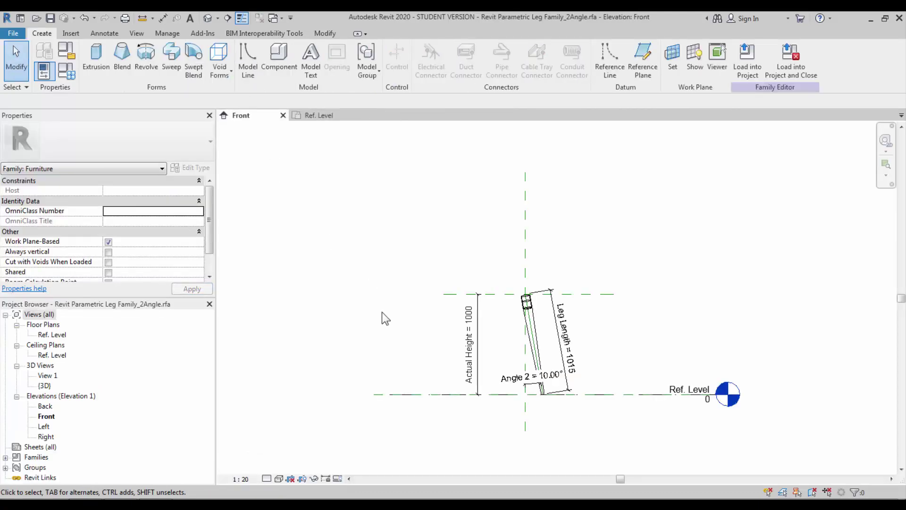
click(746, 75)
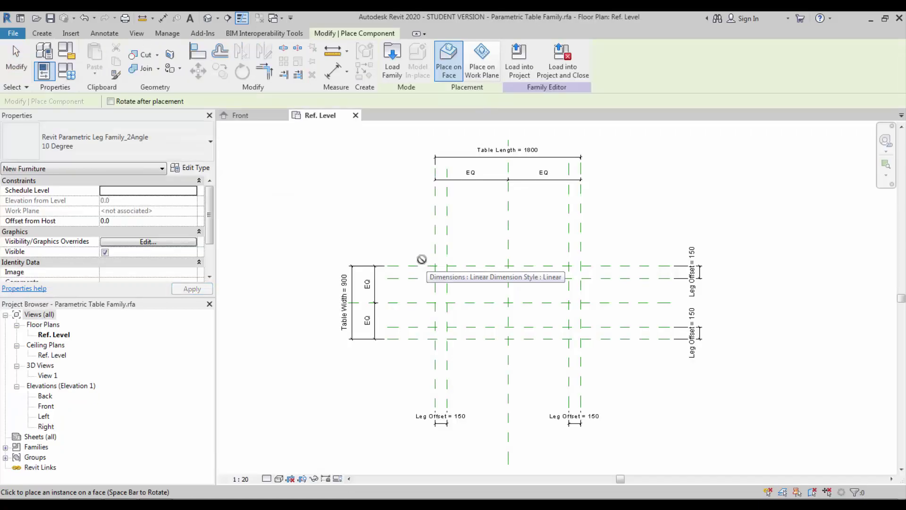
Place four 10 Degree legs on the Ref. Level work plane, one outside each table corner, each rotated to splay outwards.
click(493, 73)
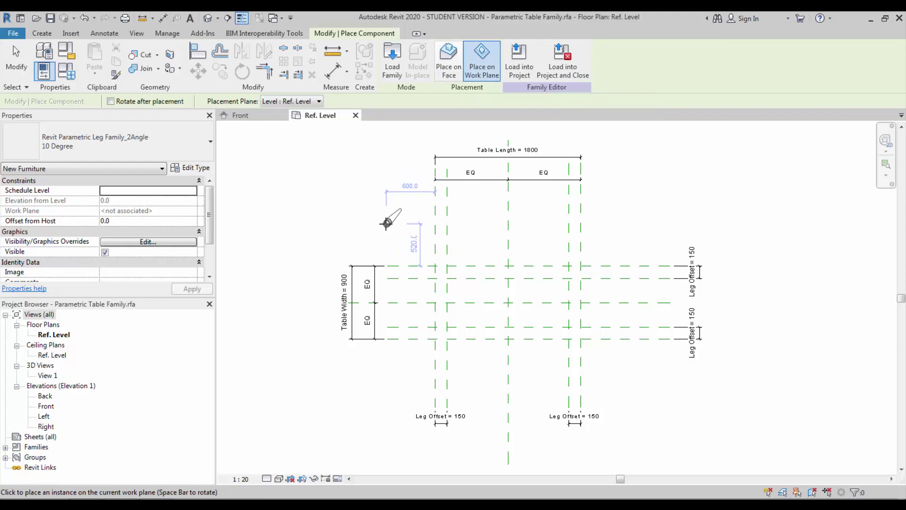
key(space)
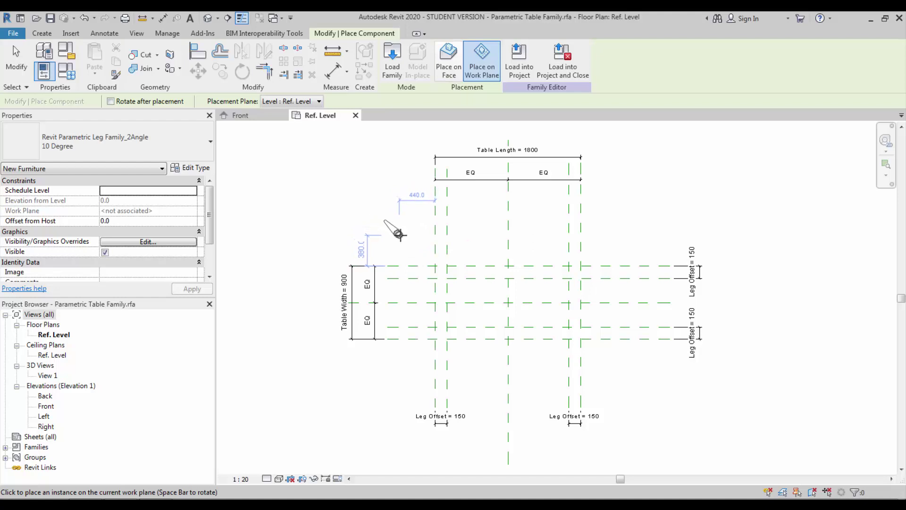
click(407, 242)
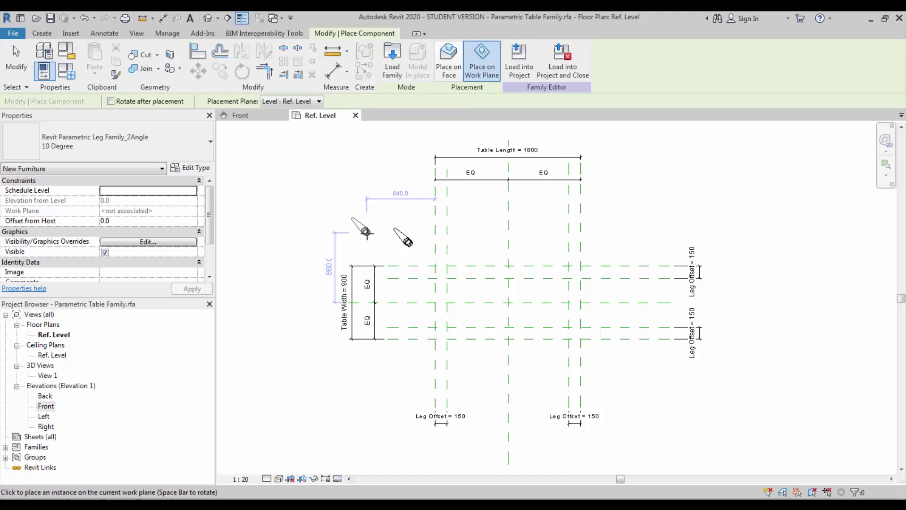
key(space)
click(479, 362)
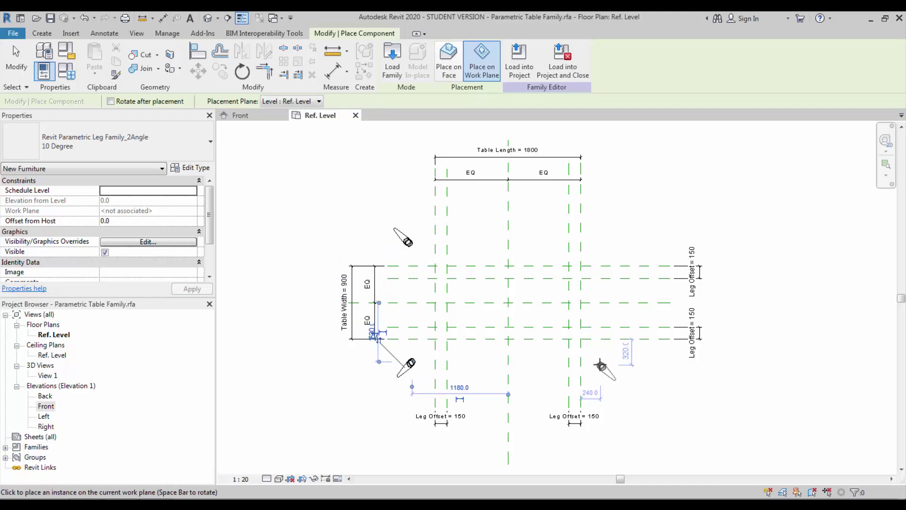
key(space)
click(601, 366)
key(space)
click(602, 244)
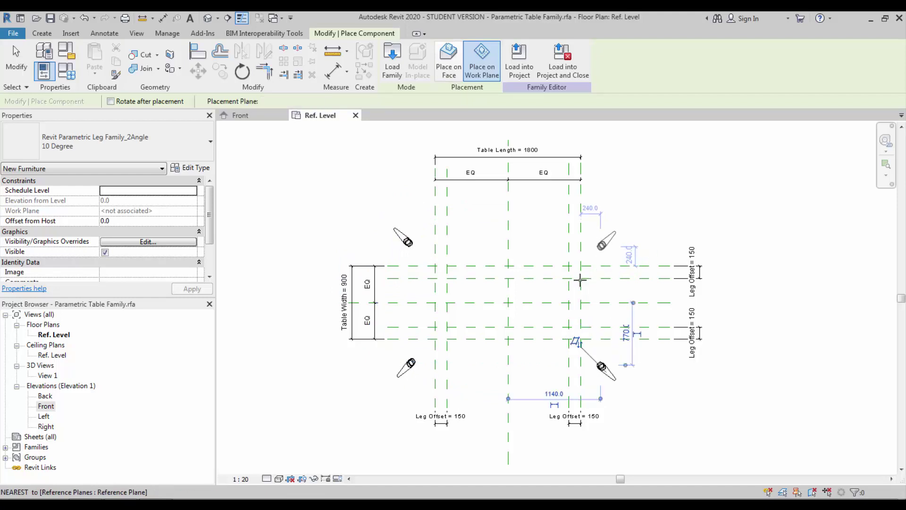
key(Escape)
key(Escape)
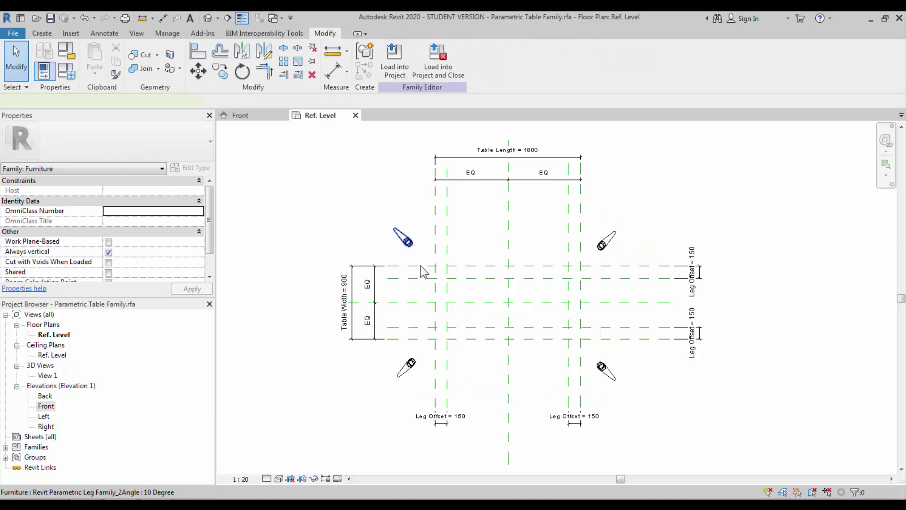
Associate the Actual Height of the nested 10 Degree leg type with the table family's Leg Height parameter.
click(407, 241)
click(185, 169)
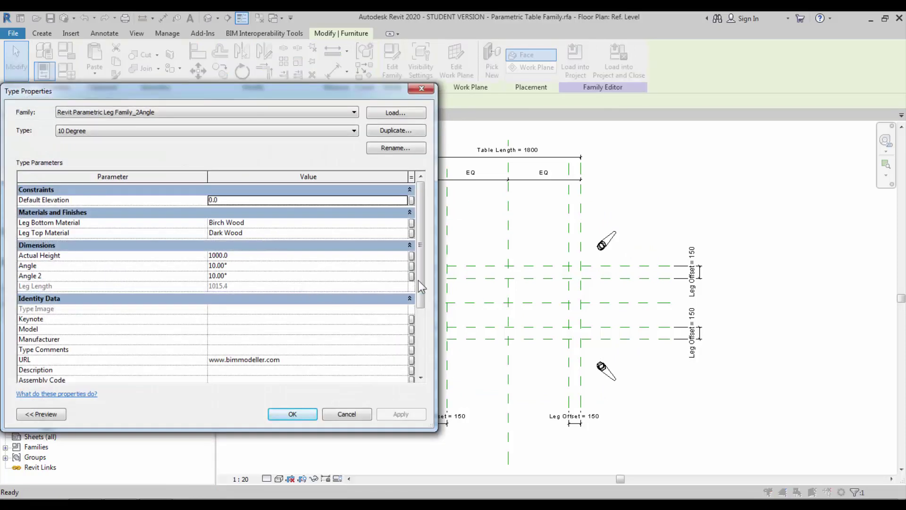
drag(435, 282, 319, 283)
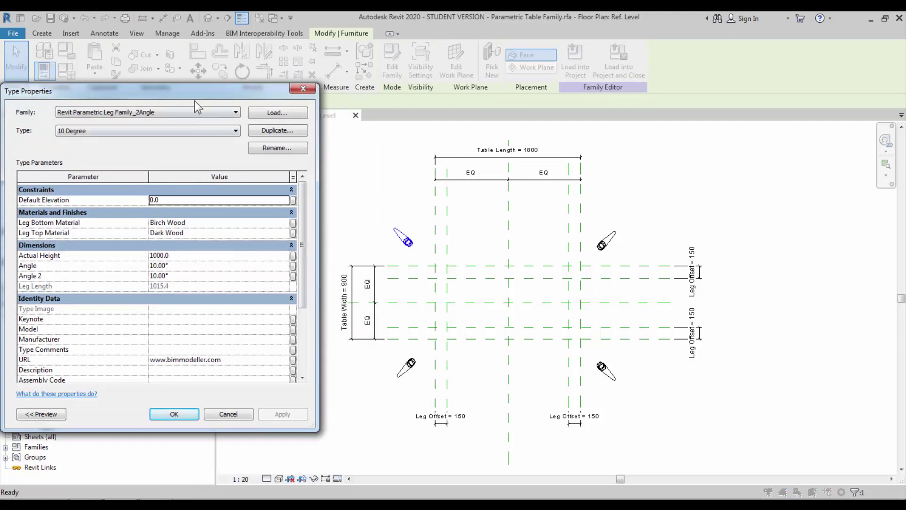
drag(194, 101, 266, 107)
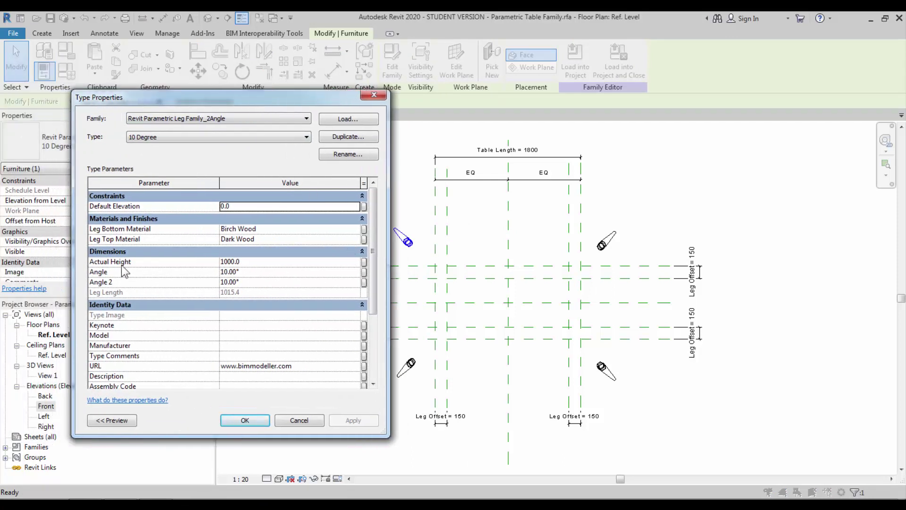
click(363, 262)
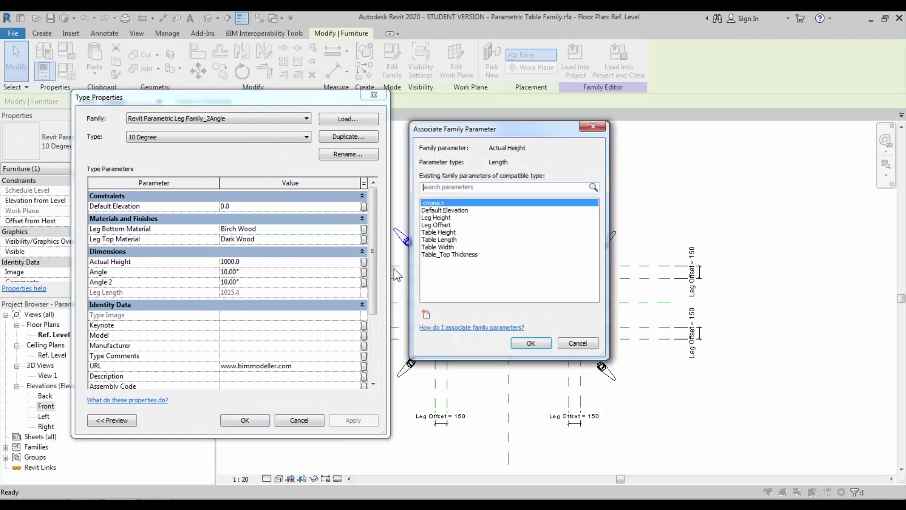
click(441, 219)
click(530, 344)
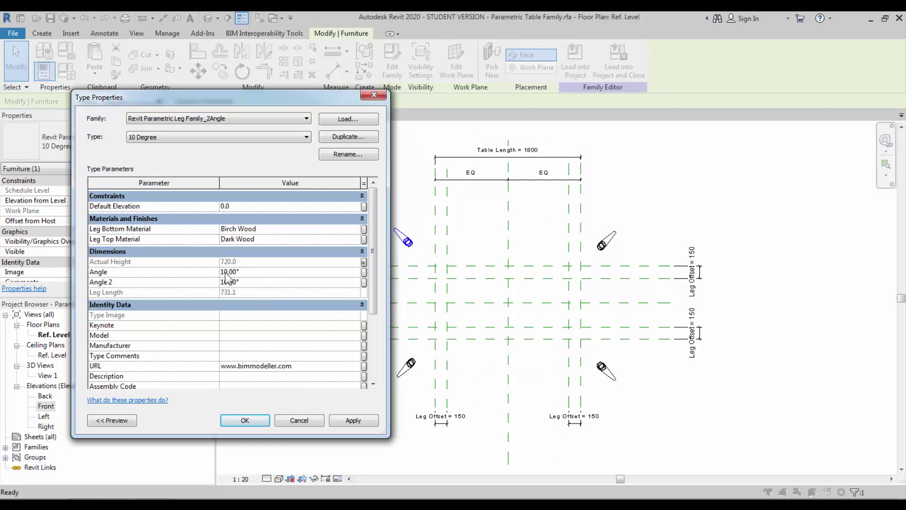
Associate the leg type's Angle with a new type parameter named Angle 1, grouped under Dimensions.
click(363, 272)
click(425, 314)
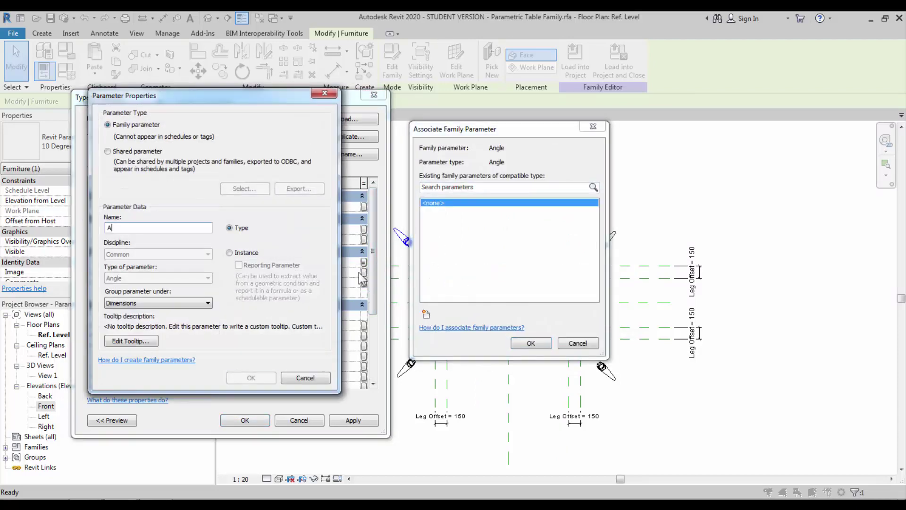
text(Angle 1)
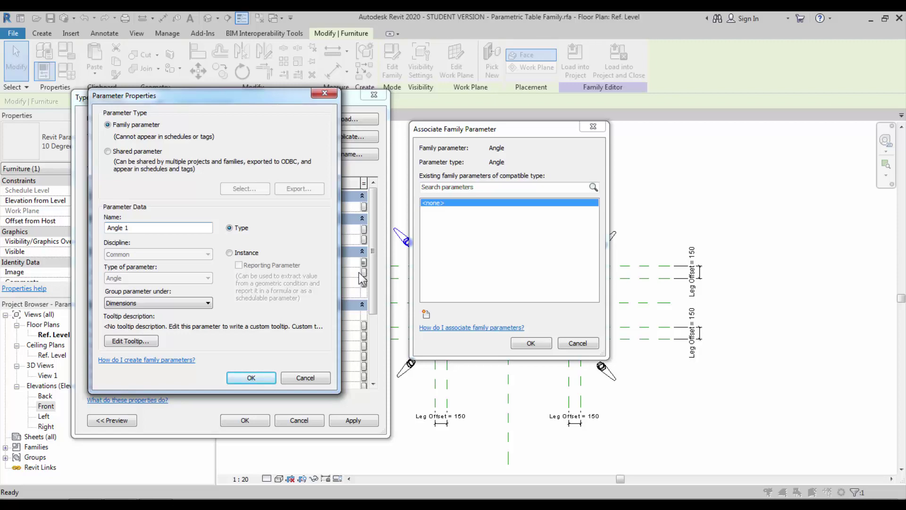
click(251, 378)
click(531, 343)
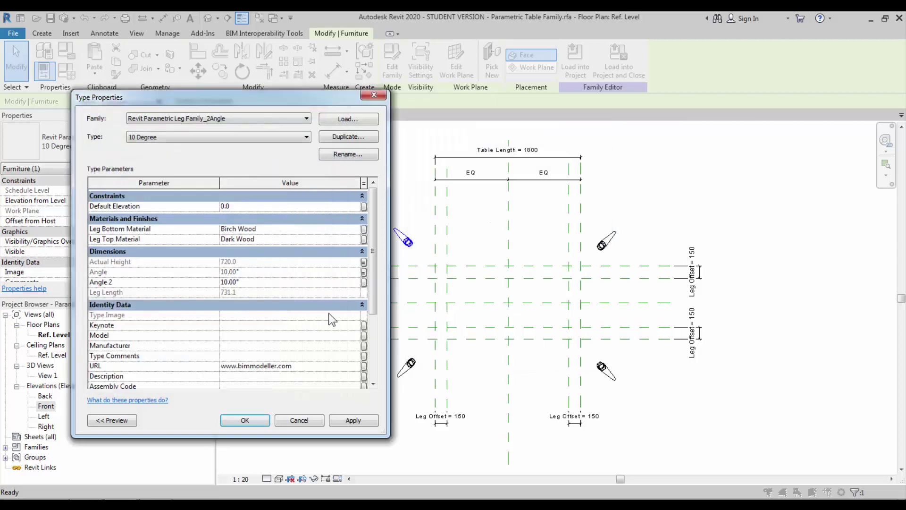
Associate the leg type's Angle 2 with a new type parameter named Angle 2 and accept the type properties.
click(364, 282)
click(425, 313)
text(Angle 2)
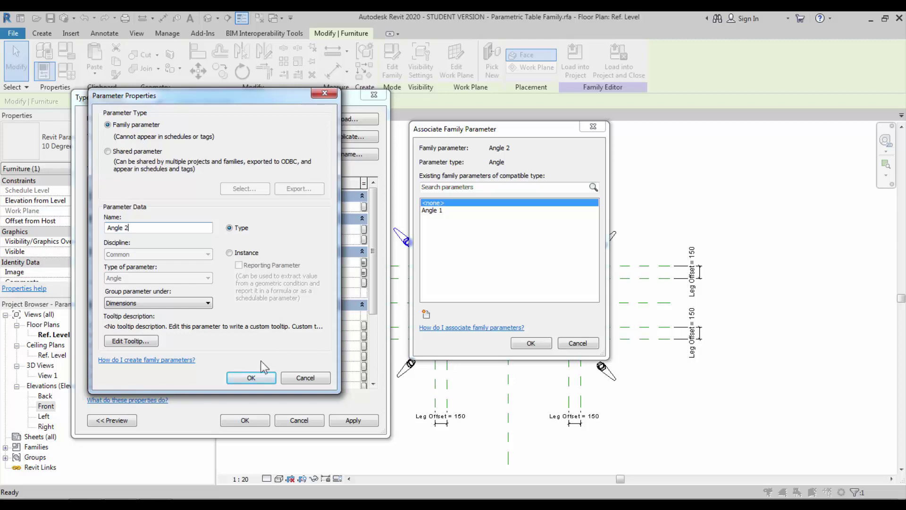
click(251, 377)
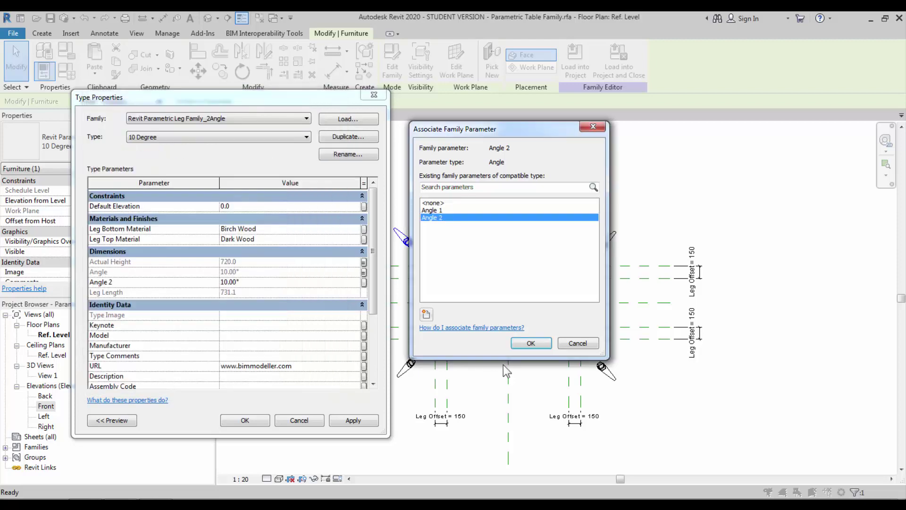
click(531, 343)
click(264, 419)
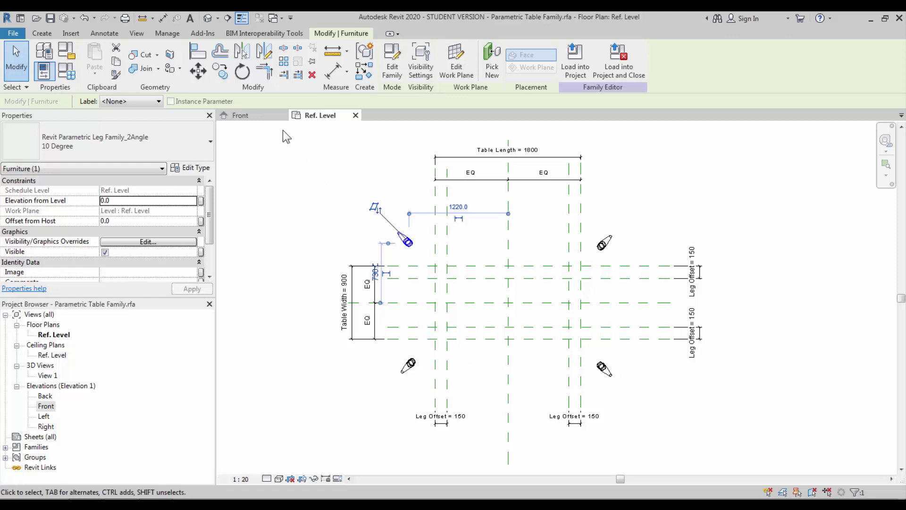
Switch to the leg family's Front view and remove the Angle 2 formula from its Angle parameter.
click(270, 118)
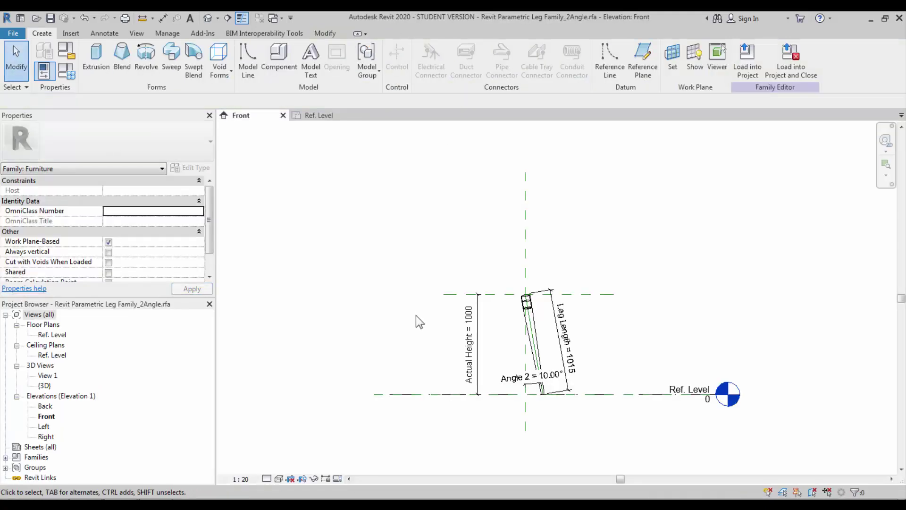
click(75, 76)
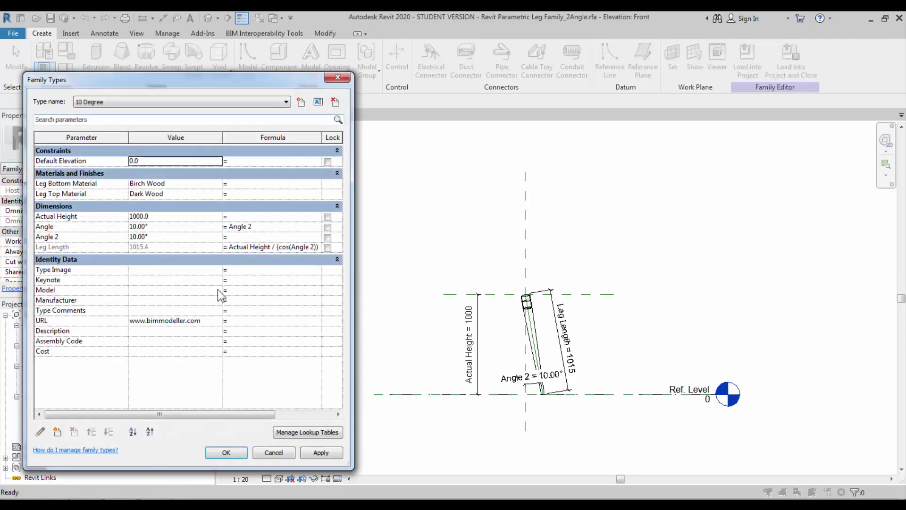
click(256, 228)
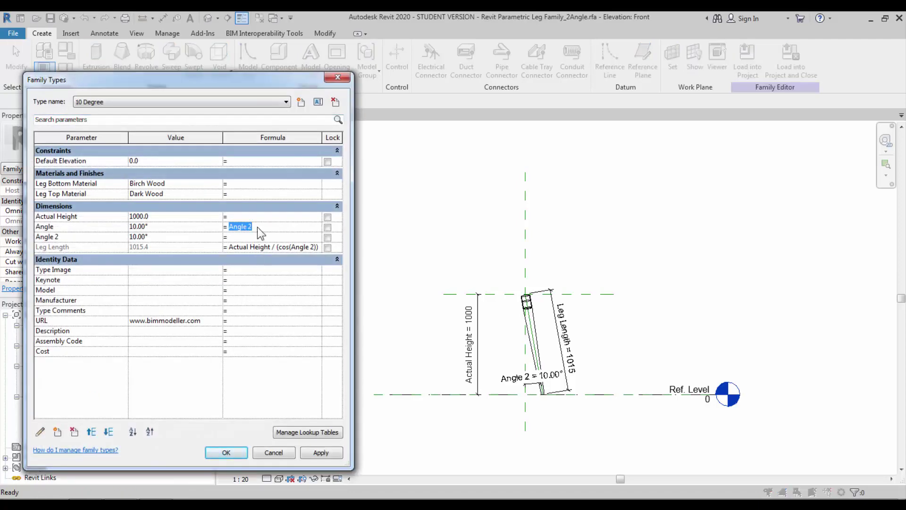
key(Delete)
key(Tab)
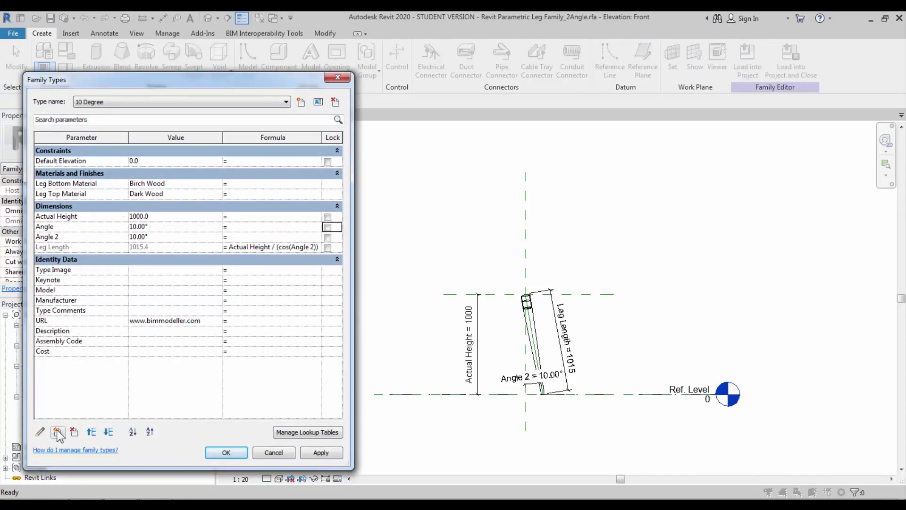
Rename the leg family's Angle parameter to Angle 1 and accept the family types.
click(68, 226)
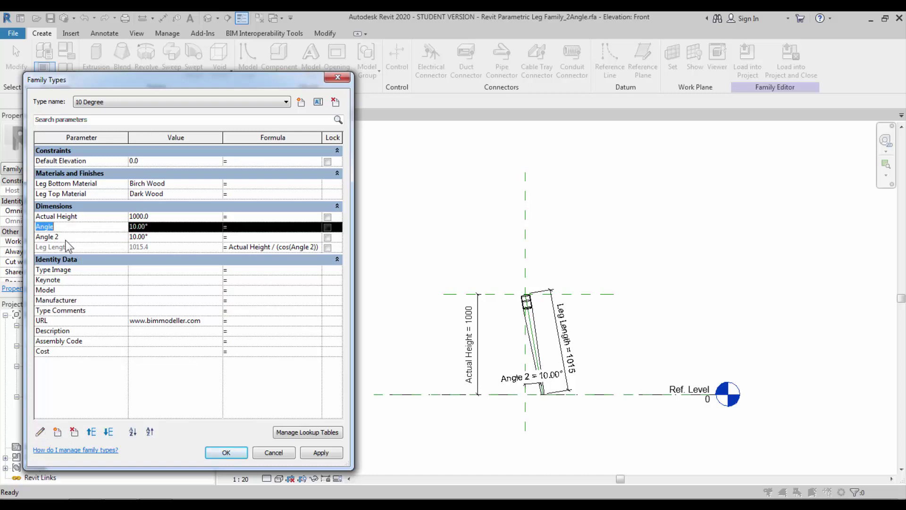
click(42, 430)
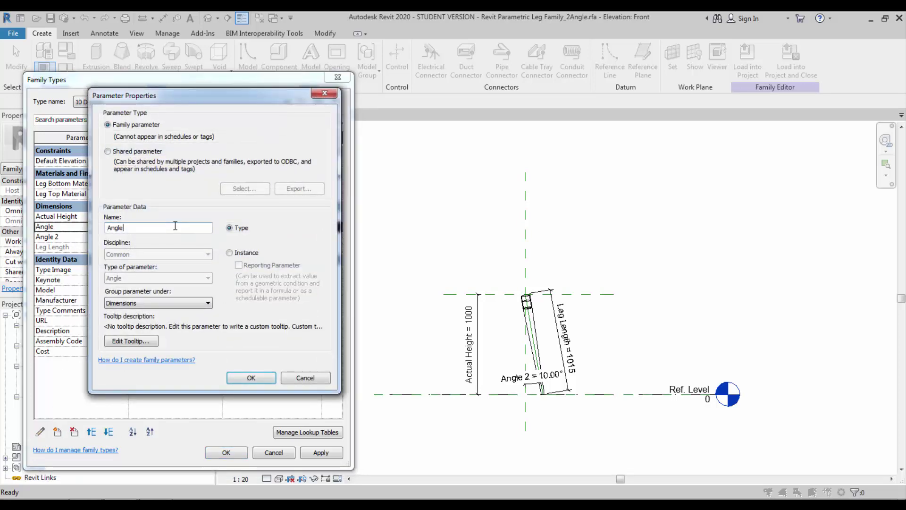
click(240, 377)
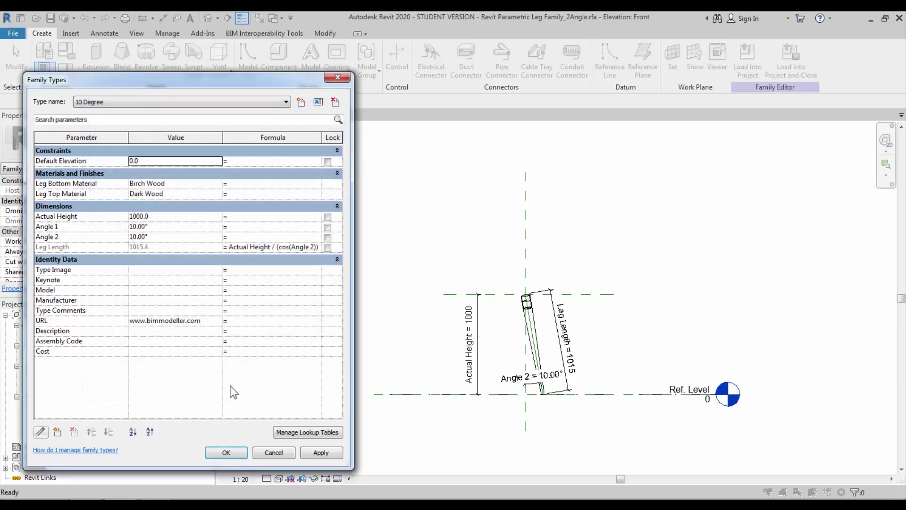
click(227, 453)
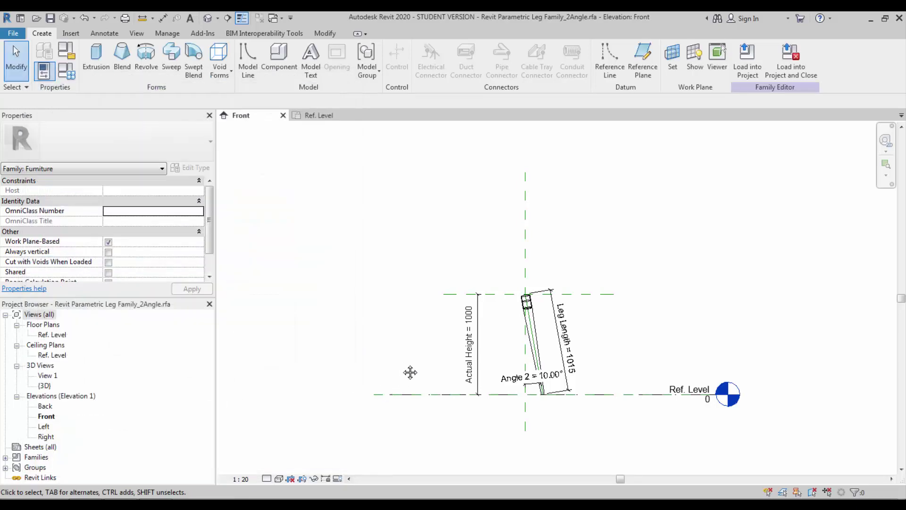
Reload the edited leg family into the table family and check the legs in the Front elevation.
click(747, 70)
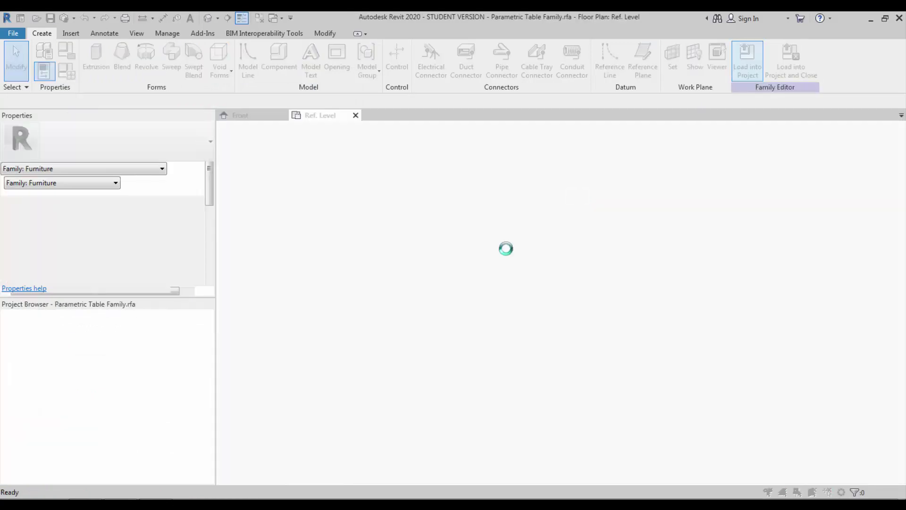
click(442, 238)
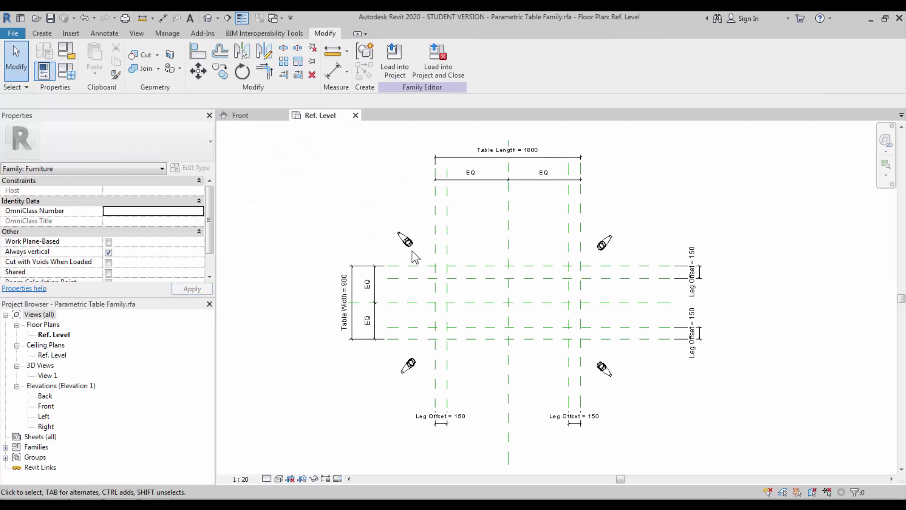
double_click(45, 407)
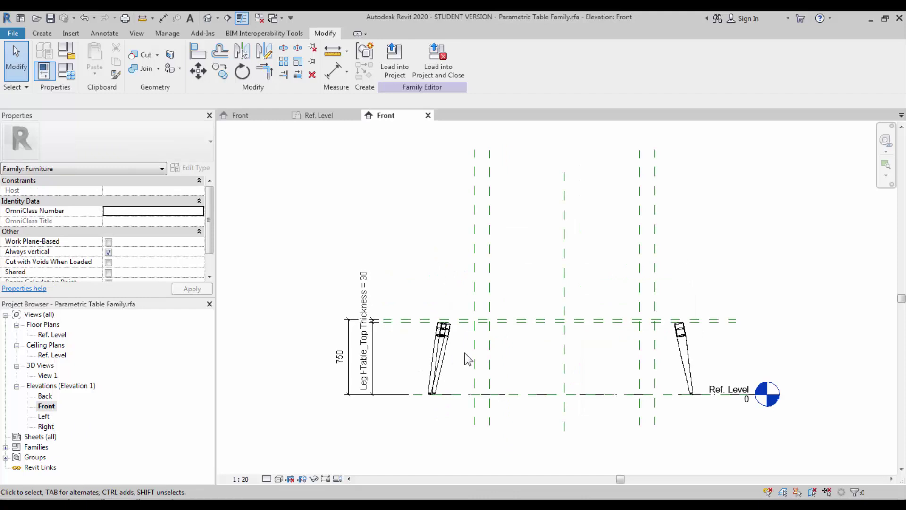
click(428, 115)
Align and lock the upper-left leg to the inner vertical and horizontal Leg Offset reference planes in the Ref. Level plan.
scroll(463, 254, up, 2)
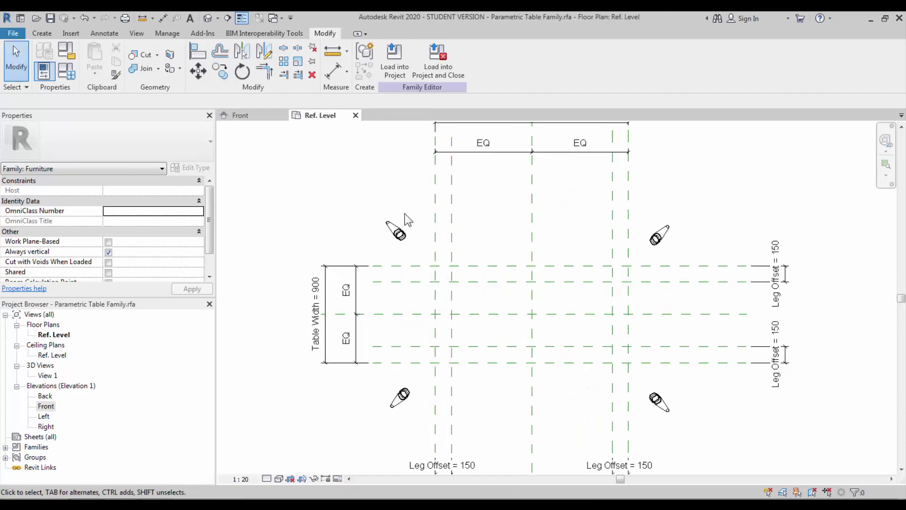
key(a)
key(l)
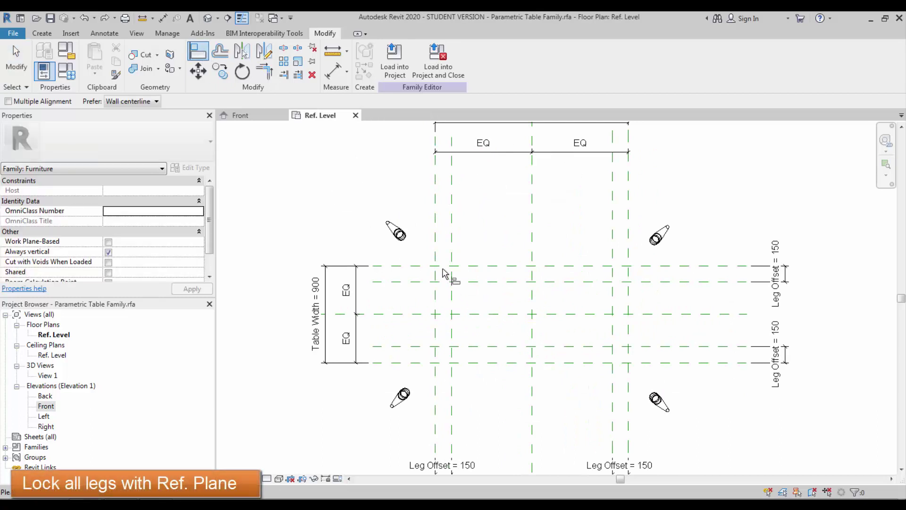
click(452, 243)
click(404, 234)
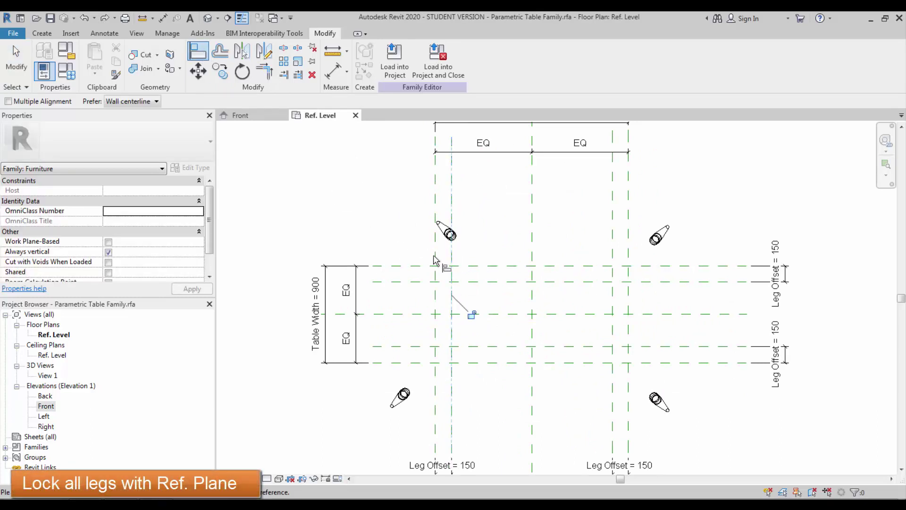
click(470, 314)
click(421, 282)
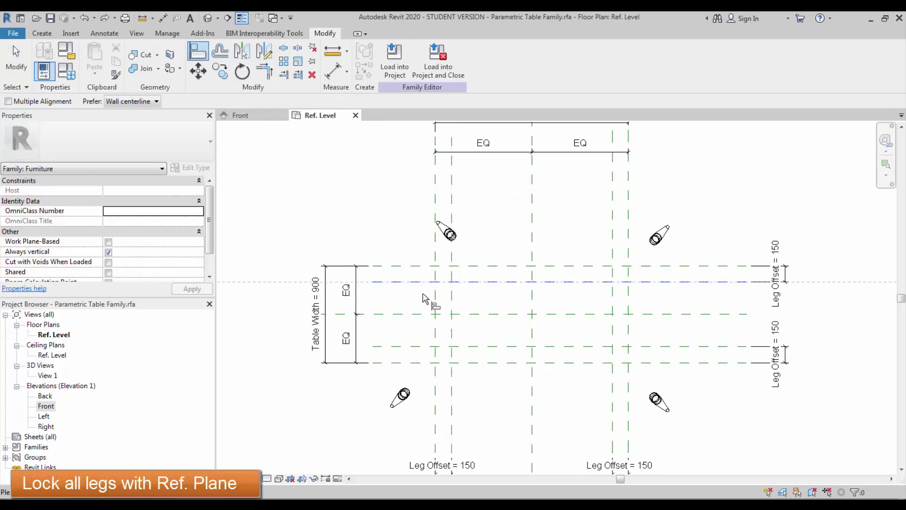
click(448, 236)
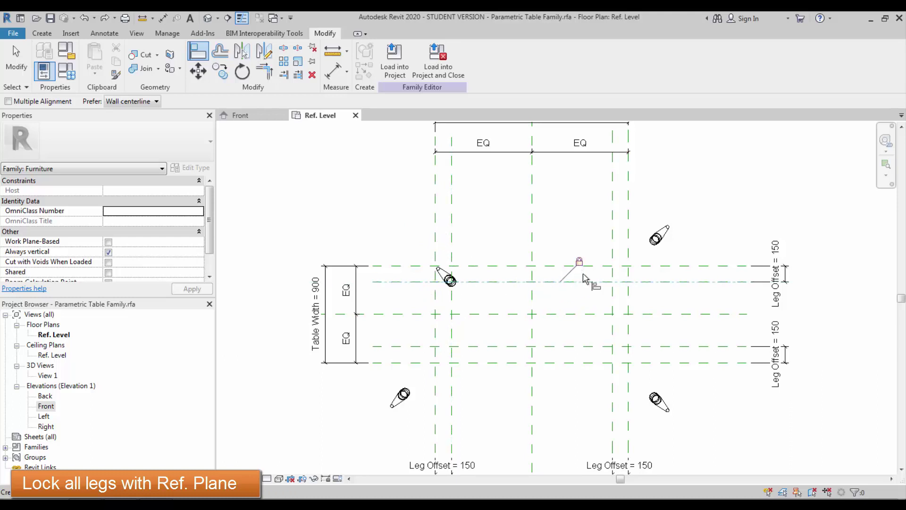
Align and lock the upper-right and lower-right legs to their inner vertical and horizontal Leg Offset planes.
click(658, 240)
click(613, 288)
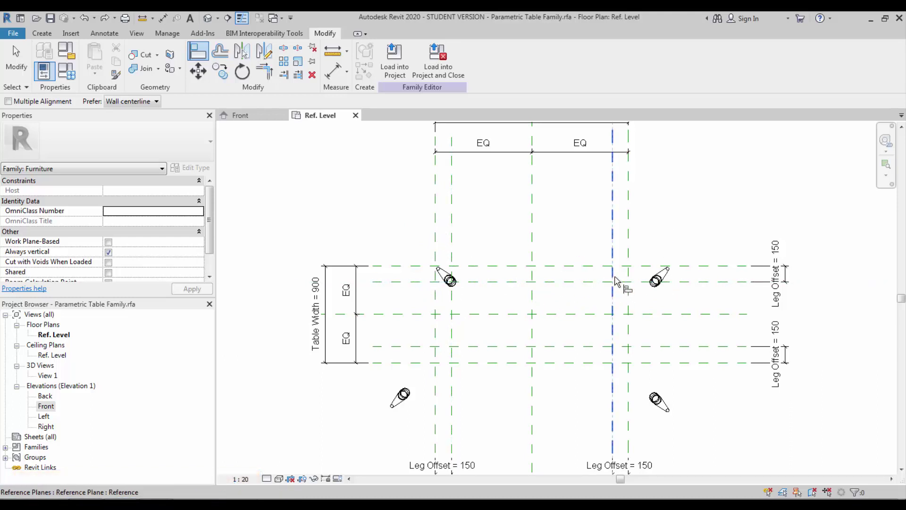
click(656, 281)
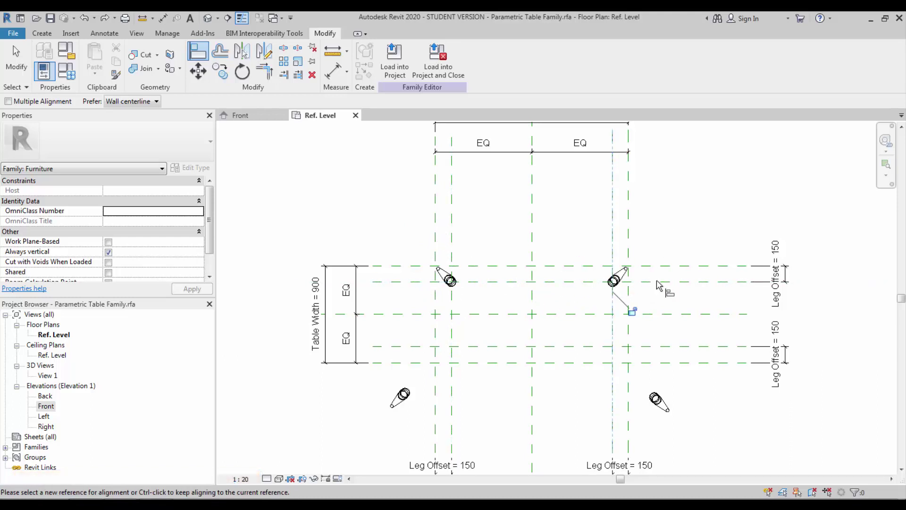
ctrl+click(656, 400)
click(642, 347)
click(619, 401)
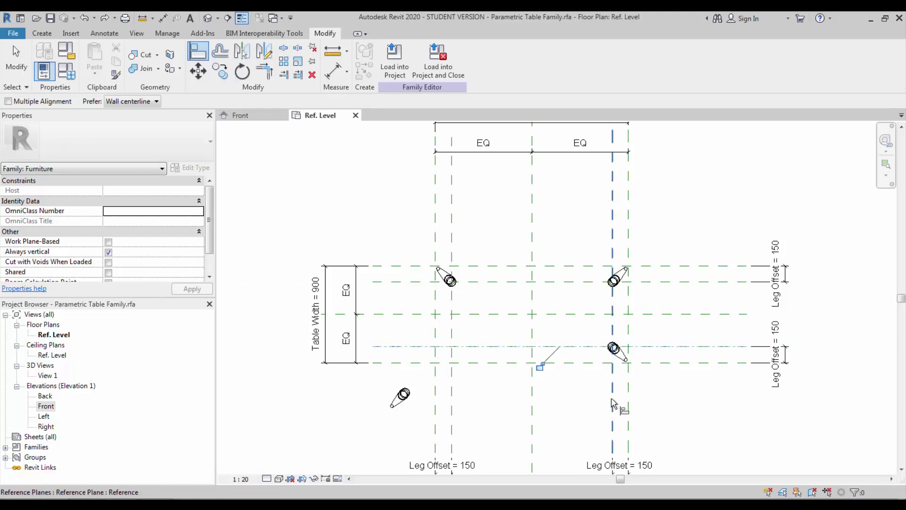
Align the lower-left leg to its two inner Leg Offset planes, lock the alignment, and end the Align command.
ctrl+click(404, 399)
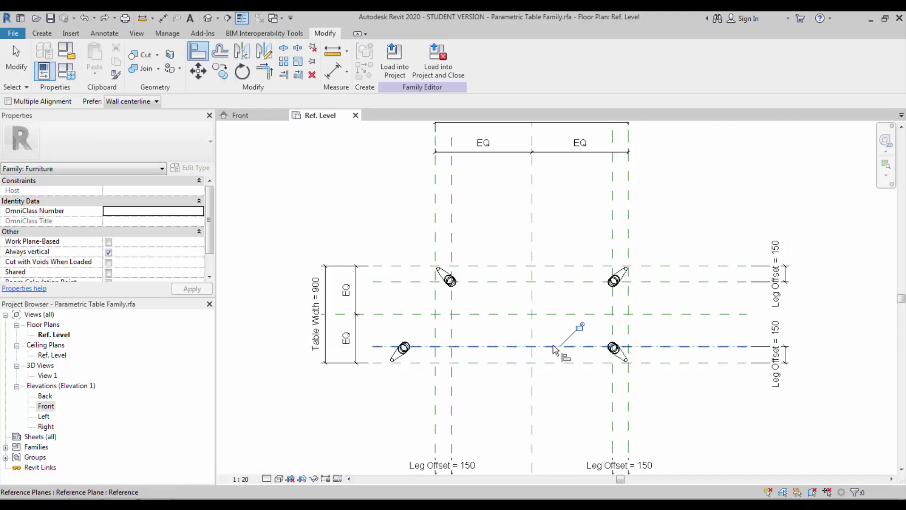
click(452, 386)
click(404, 350)
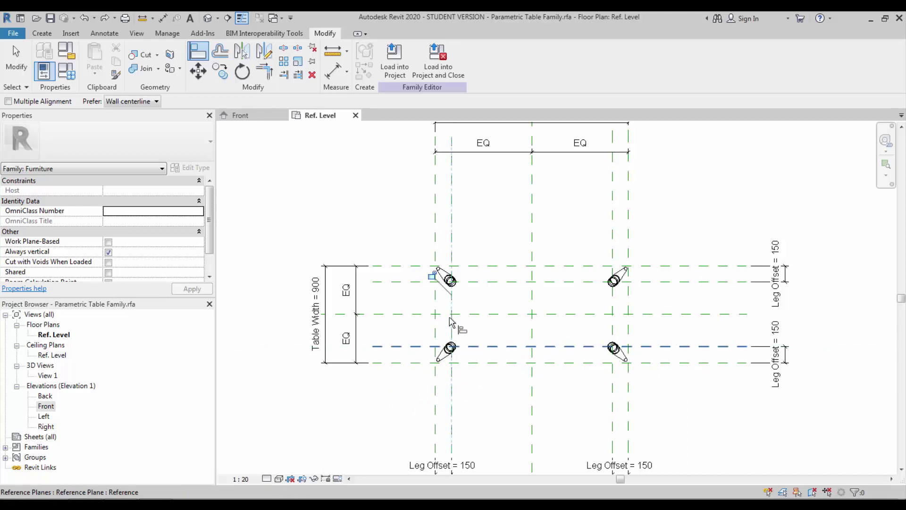
click(433, 275)
middle_drag(482, 385, 469, 389)
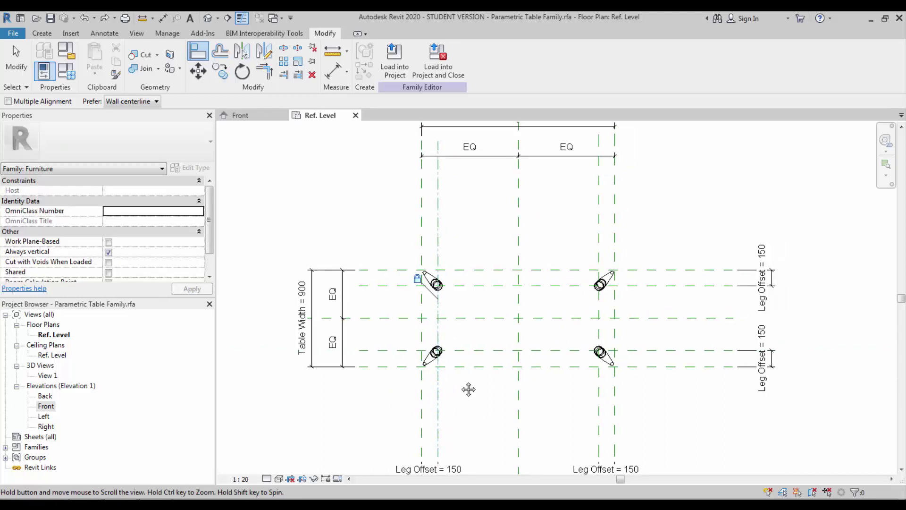
key(Escape)
key(Escape)
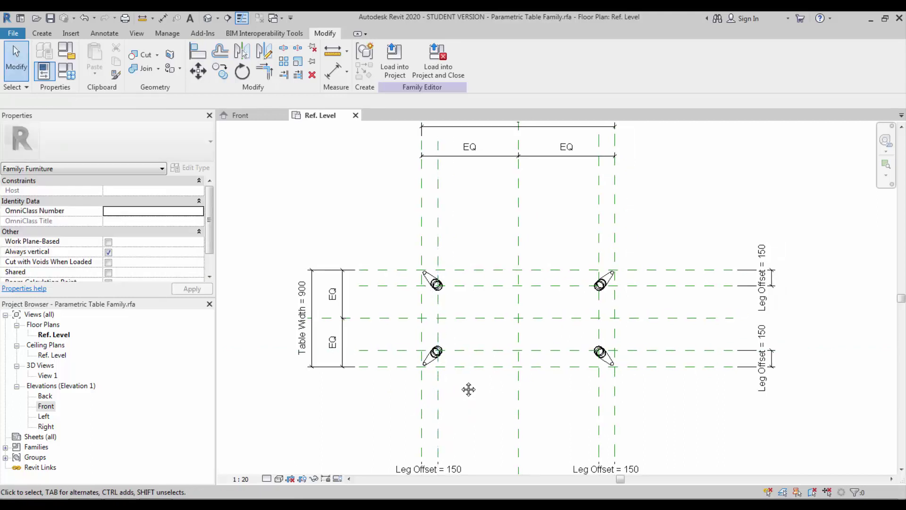
middle_drag(469, 389, 457, 388)
scroll(457, 388, up, 1)
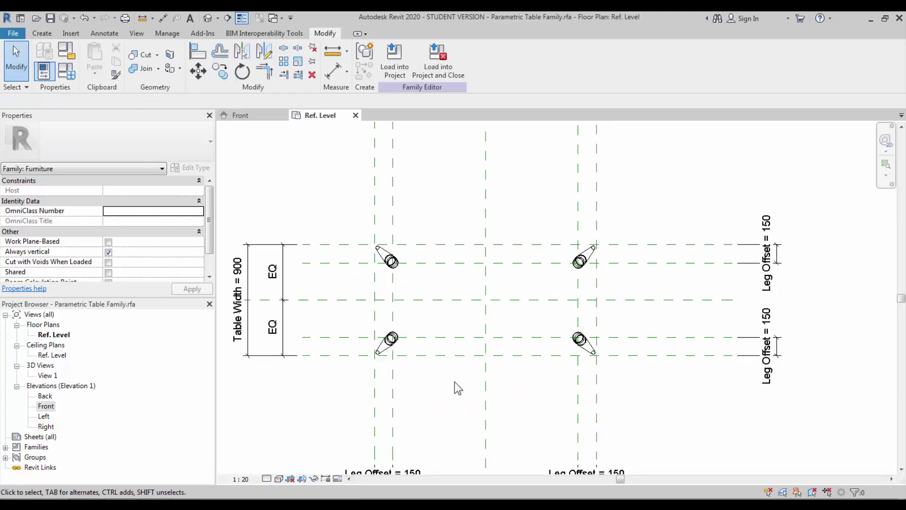
Start an extrusion and sketch an 1800 by 900 tabletop rectangle with 25 corner radius between opposite intersections of the outer reference planes.
click(41, 33)
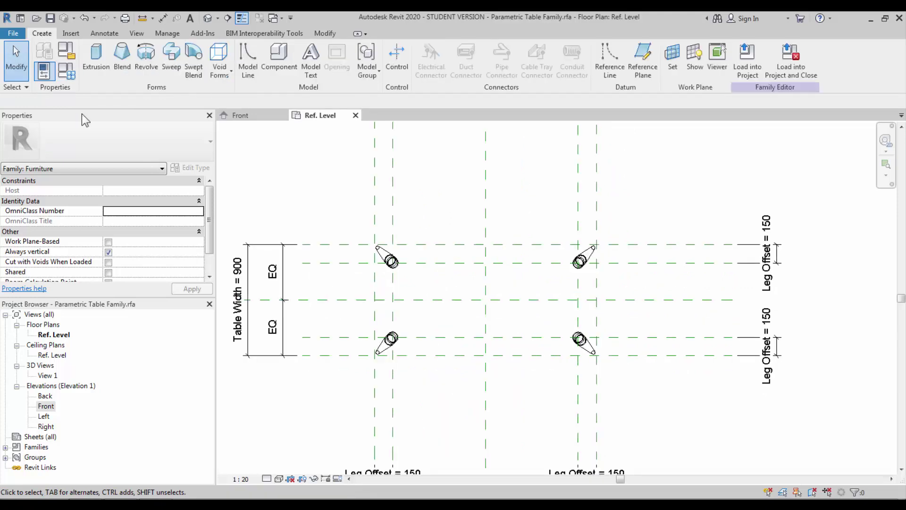
click(101, 76)
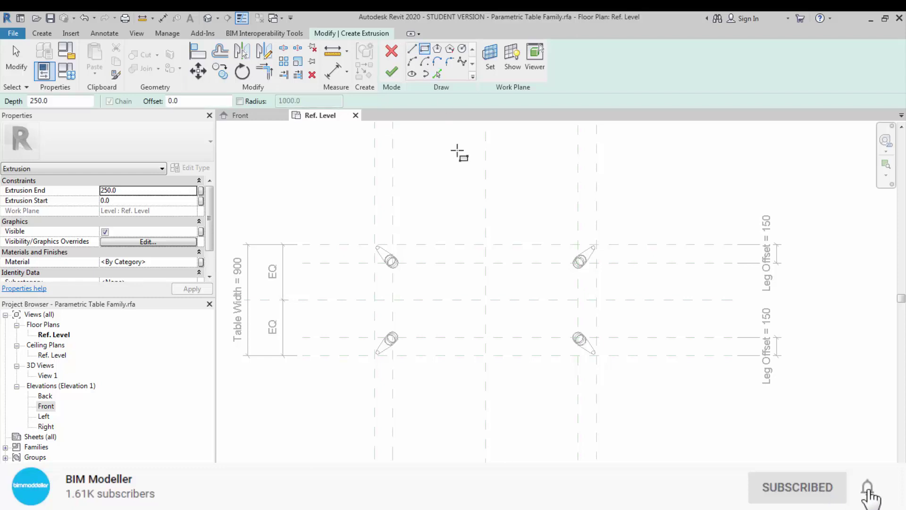
click(255, 102)
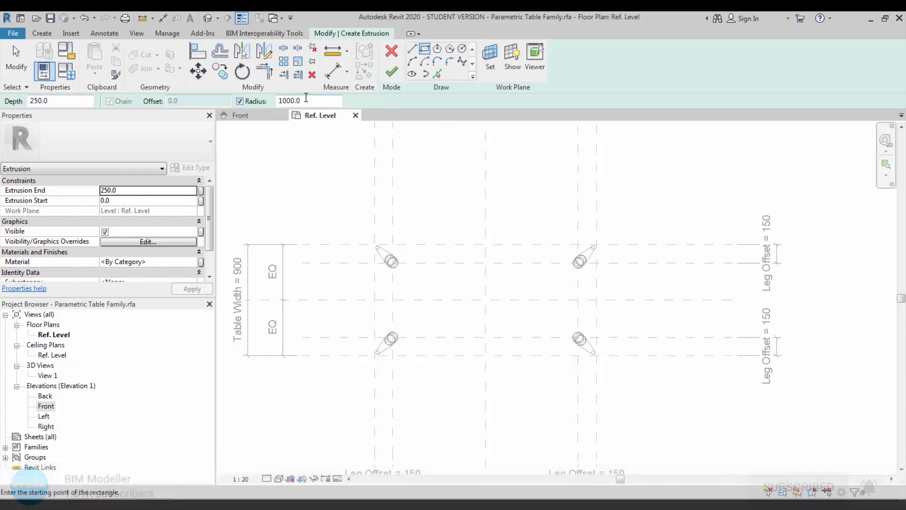
click(306, 101)
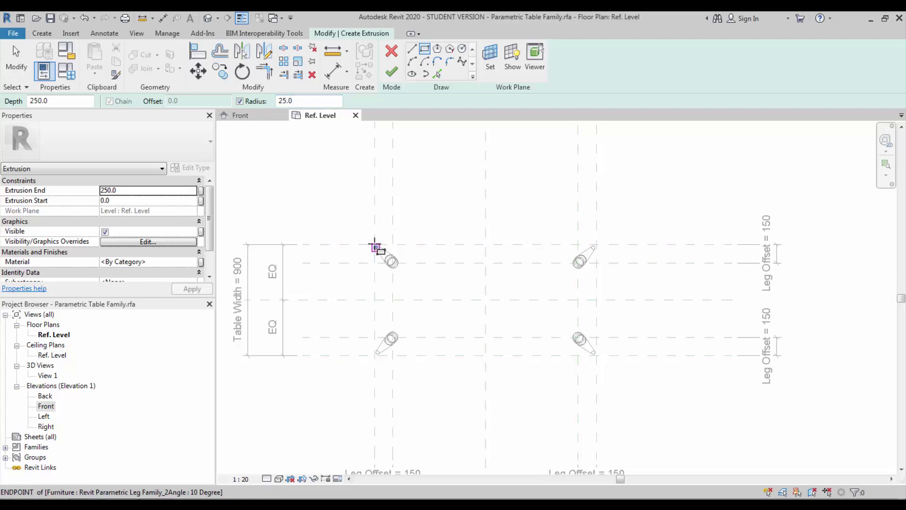
click(374, 243)
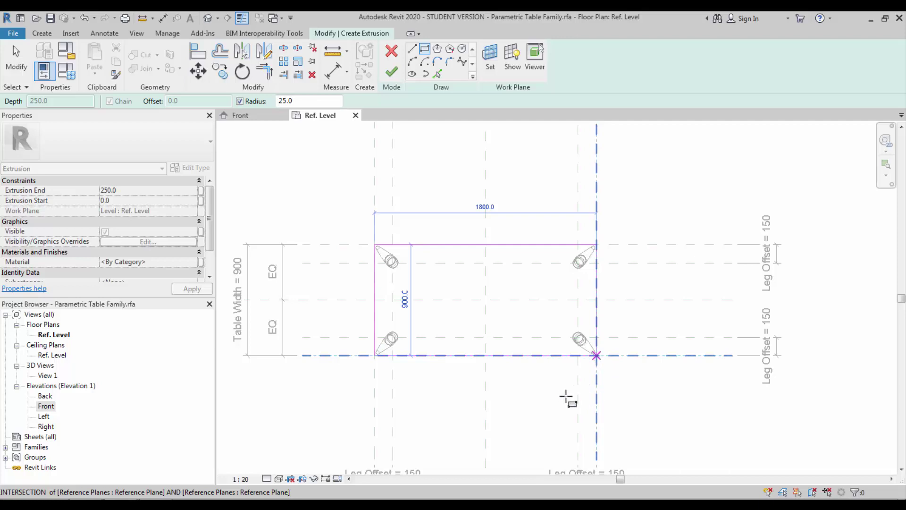
click(568, 399)
Lock all four edges of the tabletop rectangle to the outer reference planes.
scroll(417, 313, up, 2)
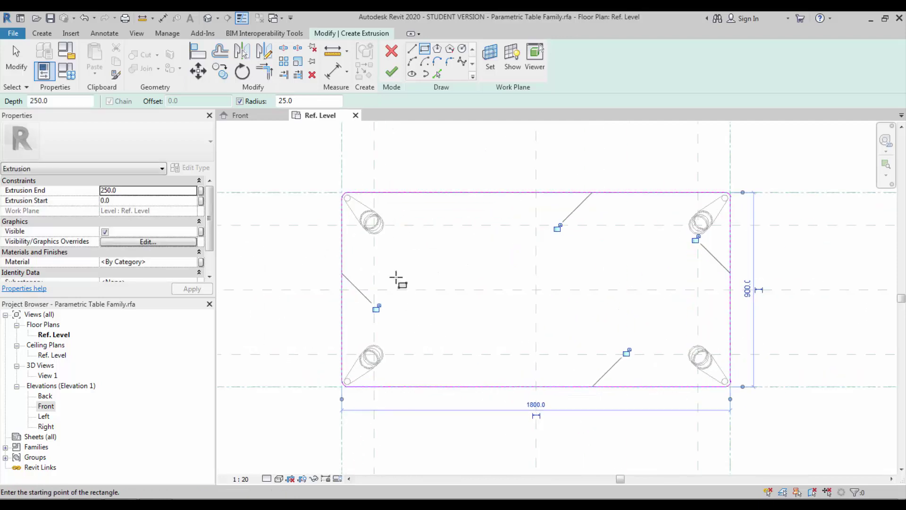
scroll(346, 196, up, 3)
scroll(337, 187, down, 4)
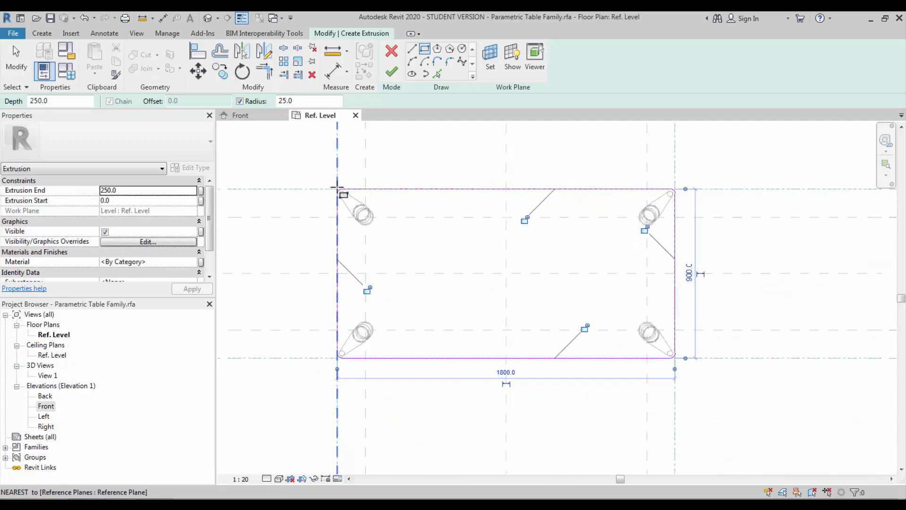
click(525, 220)
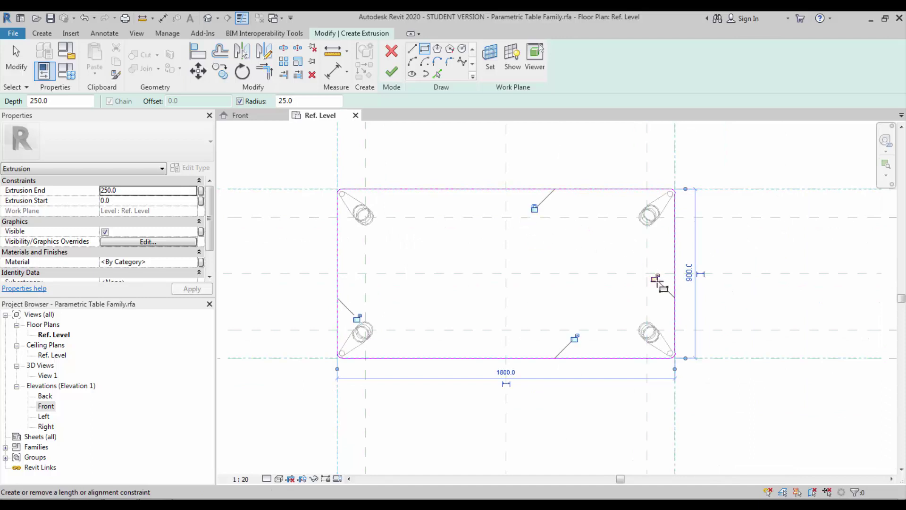
click(657, 278)
click(575, 338)
click(355, 319)
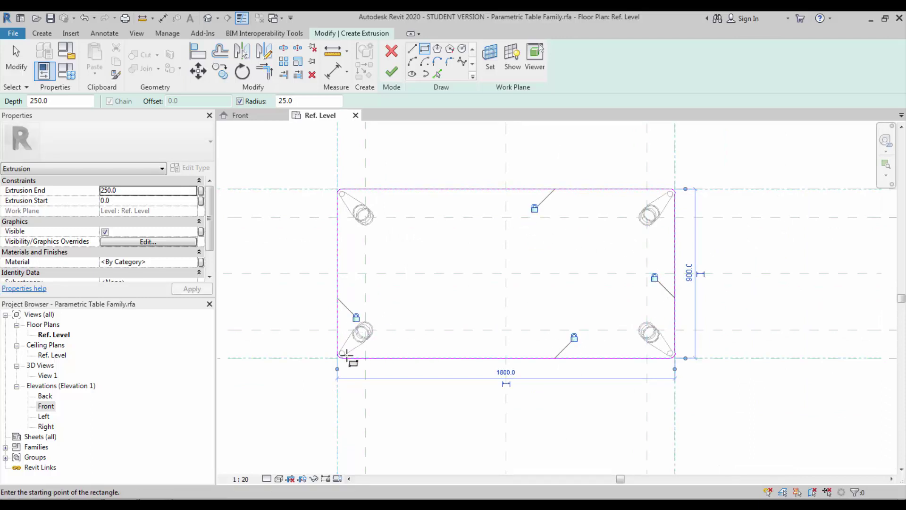
In the Front elevation, set the sketch's work plane to the horizontal reference plane at the leg tops and reopen the Ref. Level floor plan.
double_click(46, 406)
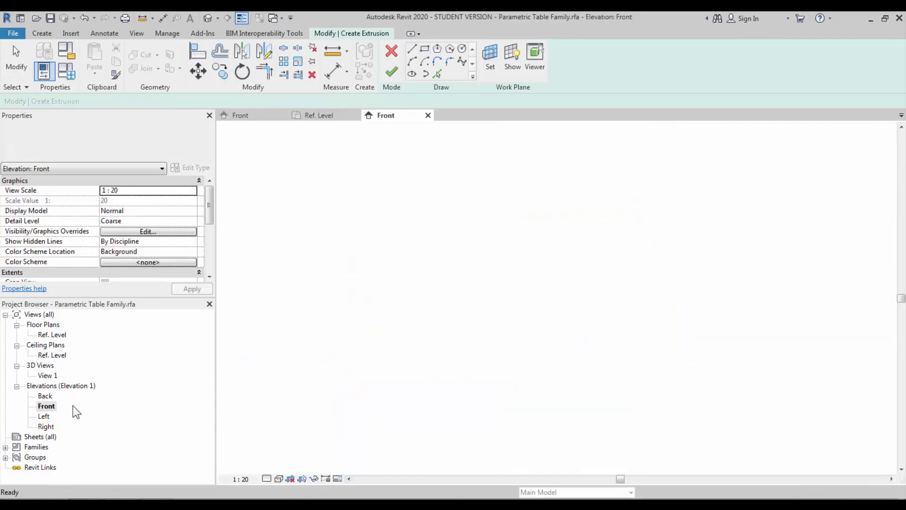
scroll(491, 387, up, 2)
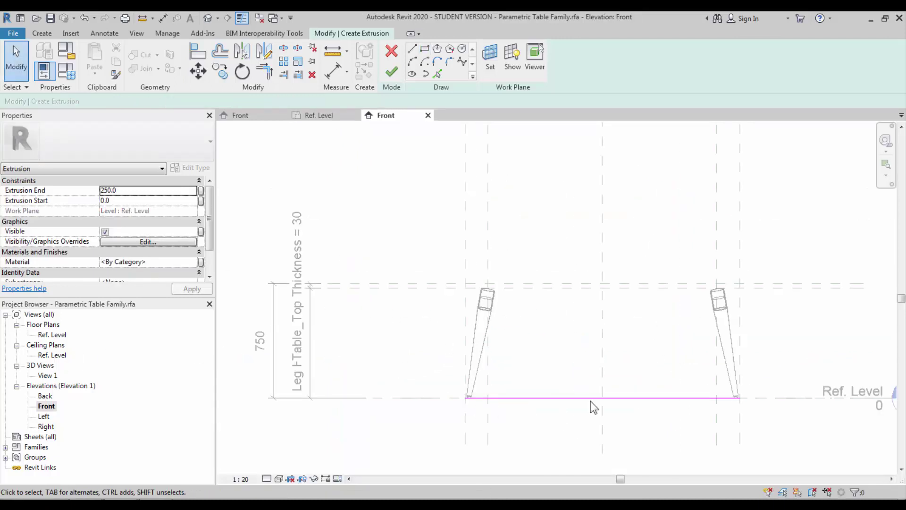
click(493, 65)
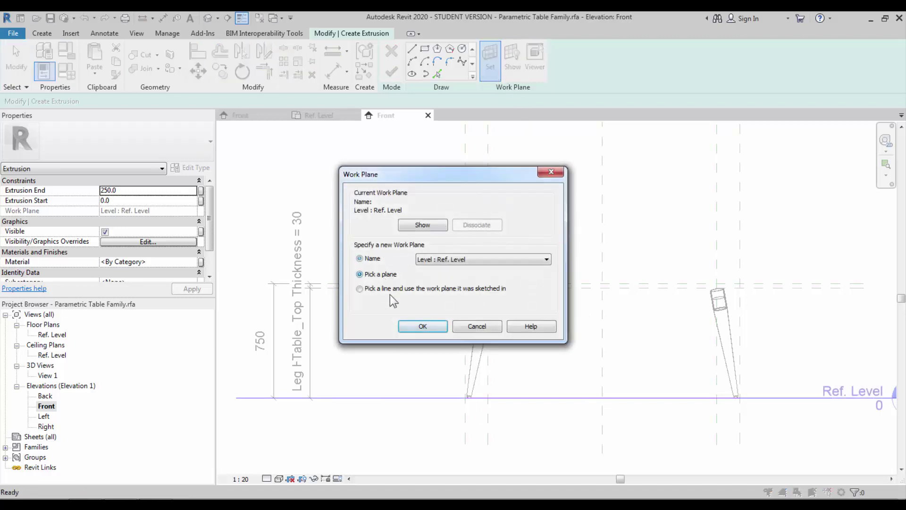
click(415, 326)
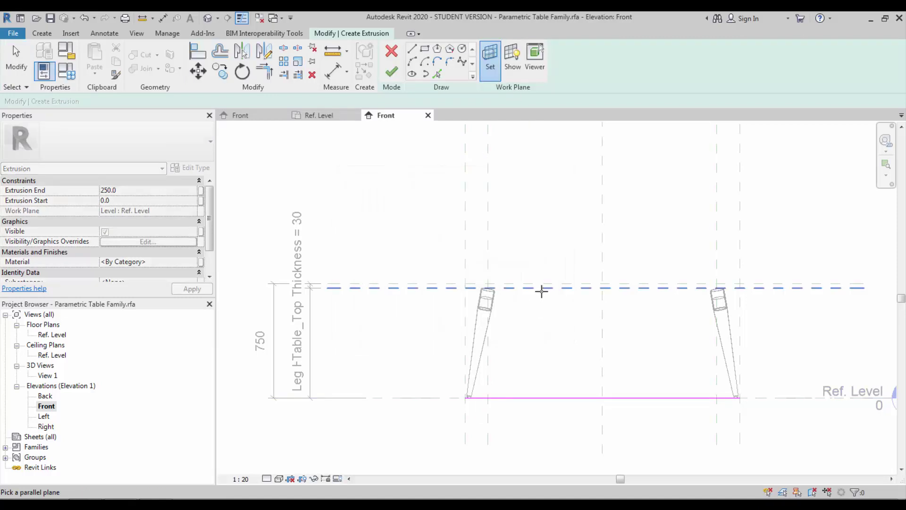
click(541, 288)
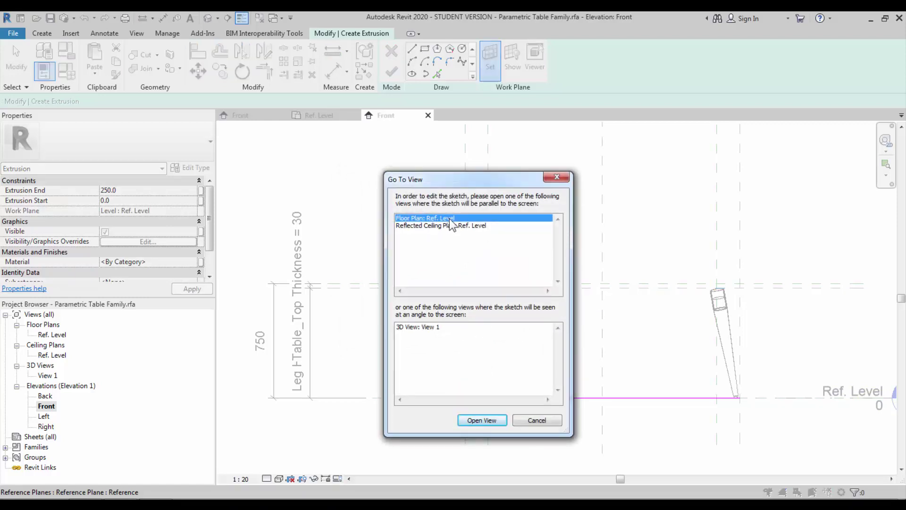
click(481, 420)
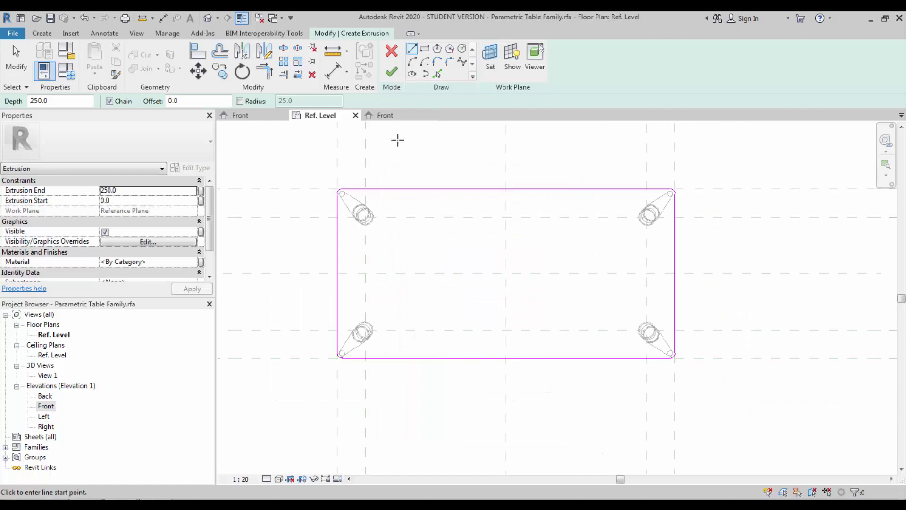
Check the tabletop sketch's height in the Front elevation, return to the Ref. Level plan, and finish the extrusion.
click(385, 116)
click(520, 289)
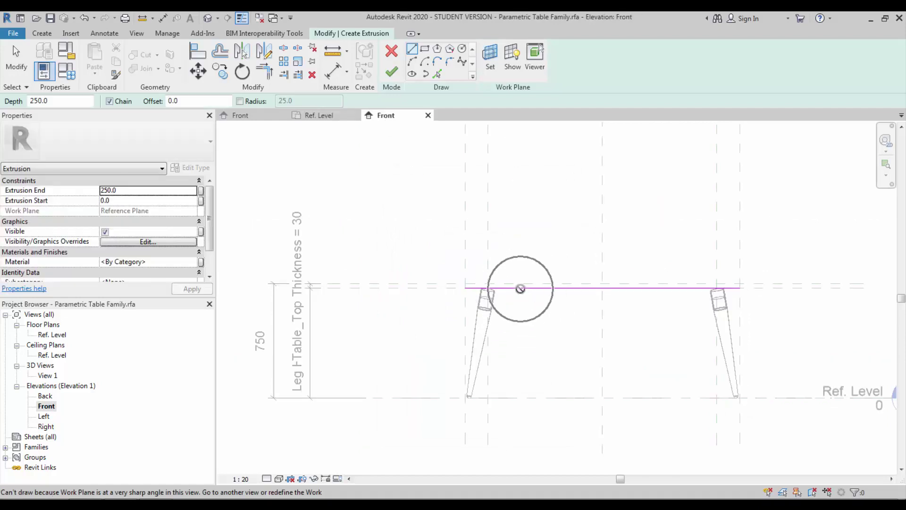
click(329, 118)
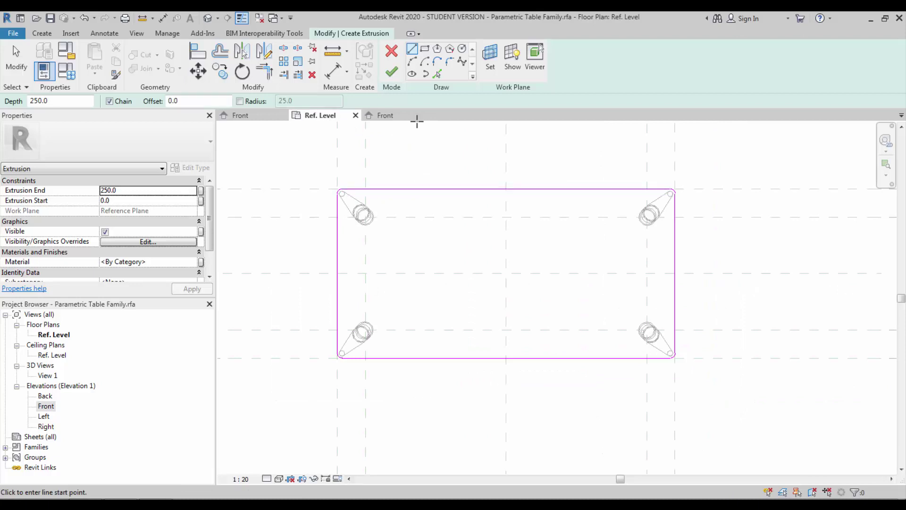
click(396, 75)
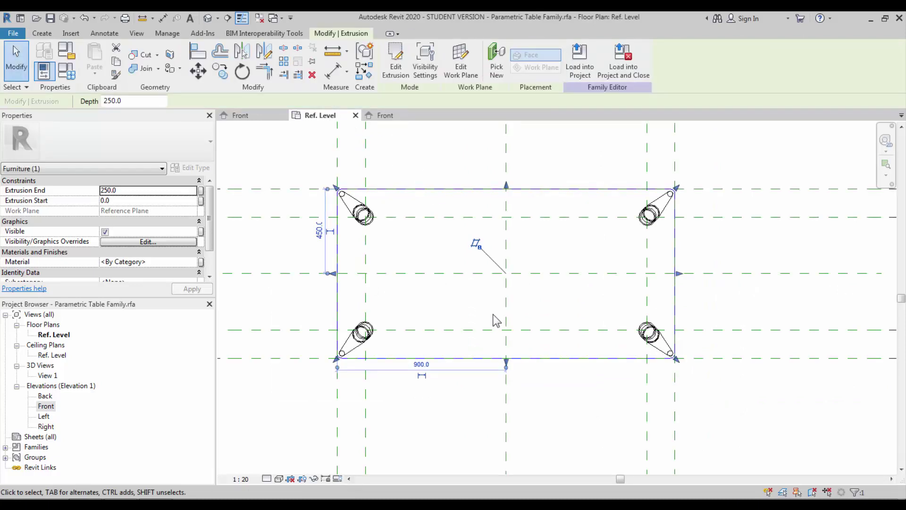
In the Front elevation, shorten the tabletop extrusion by lowering its top face toward the upper horizontal reference plane.
click(392, 115)
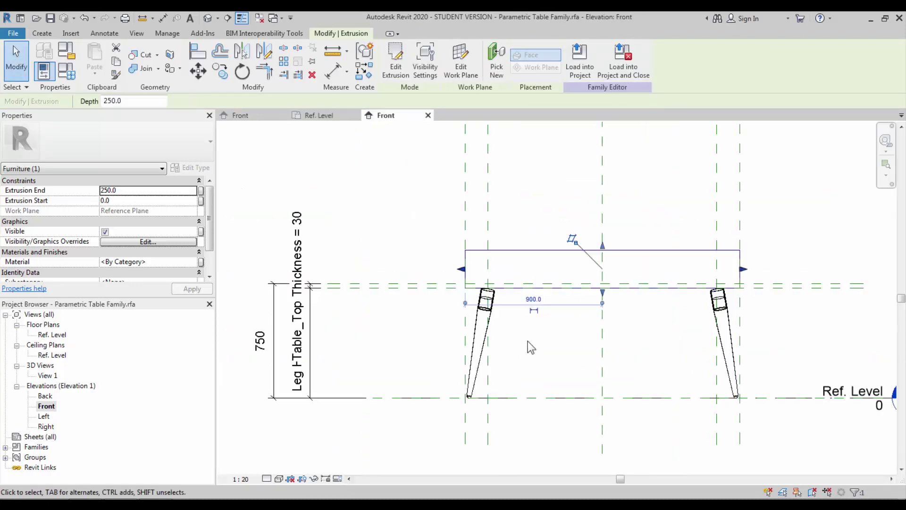
scroll(562, 328, up, 1)
scroll(635, 304, up, 1)
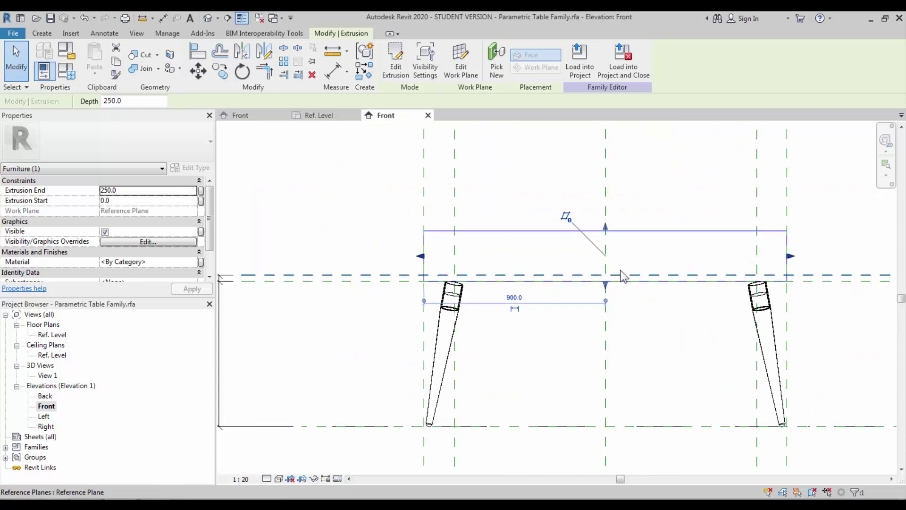
drag(606, 235, 606, 258)
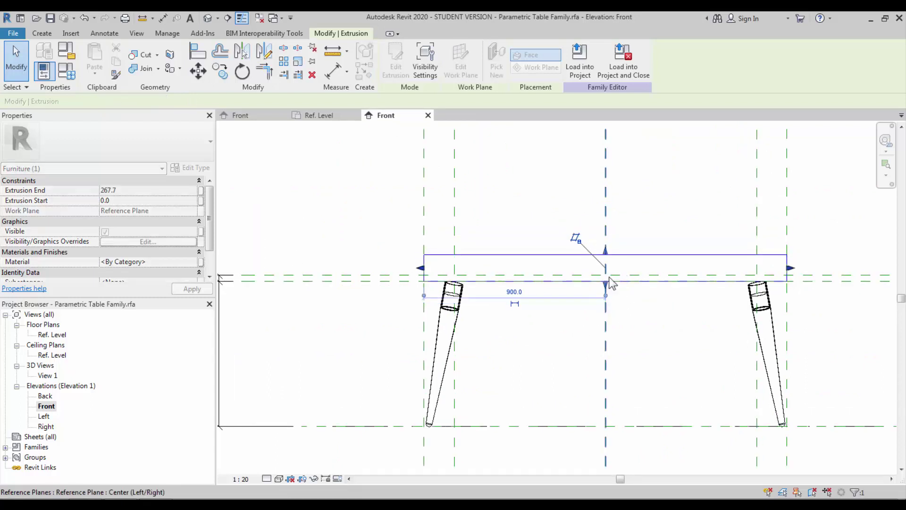
Align and lock the tabletop's underside and top face to the lower and upper Table_Top Thickness planes, and end the Align command.
click(197, 51)
click(405, 282)
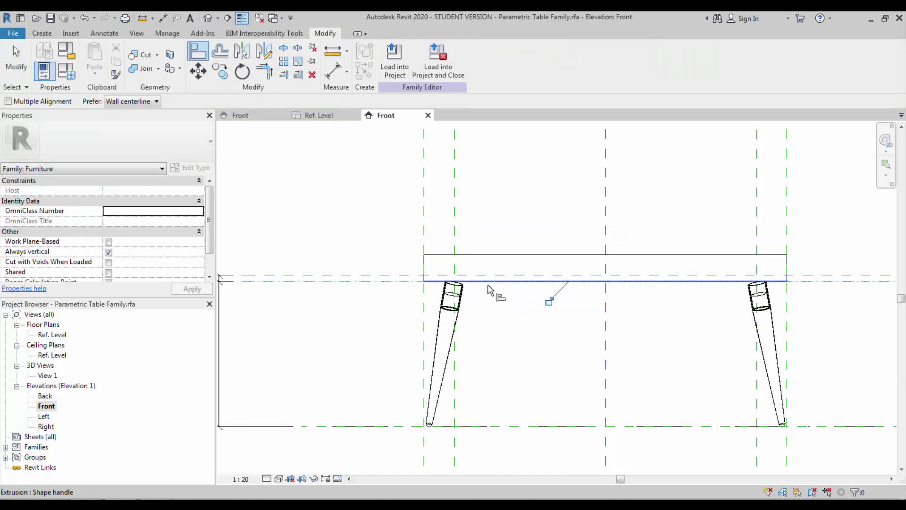
click(398, 275)
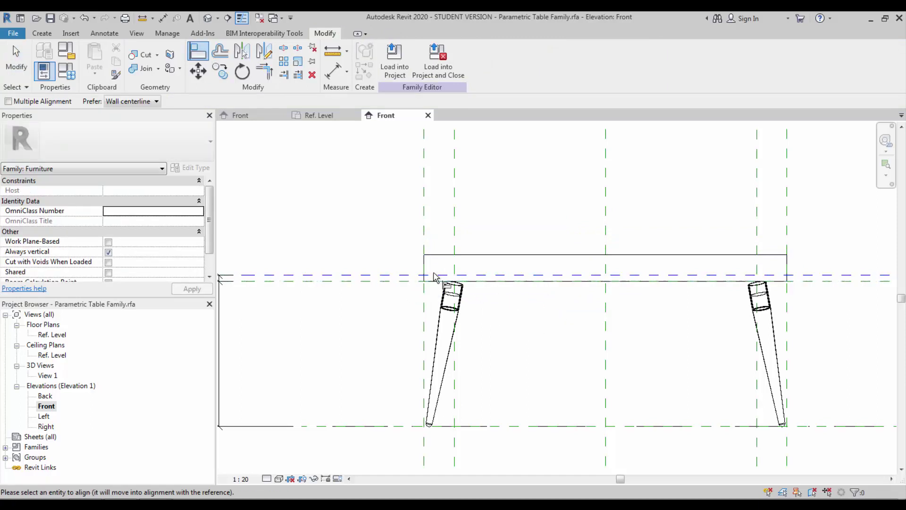
click(514, 259)
click(588, 258)
middle_drag(558, 340, 510, 348)
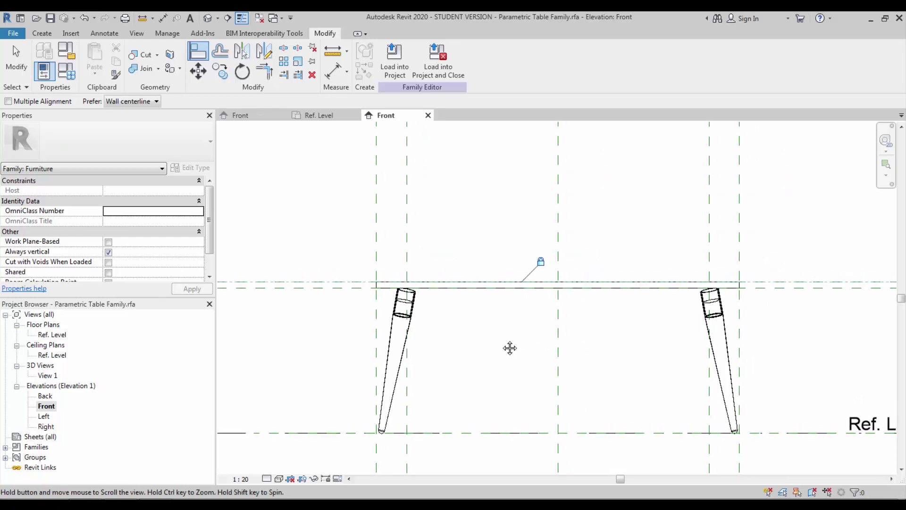
key(Escape)
key(Escape)
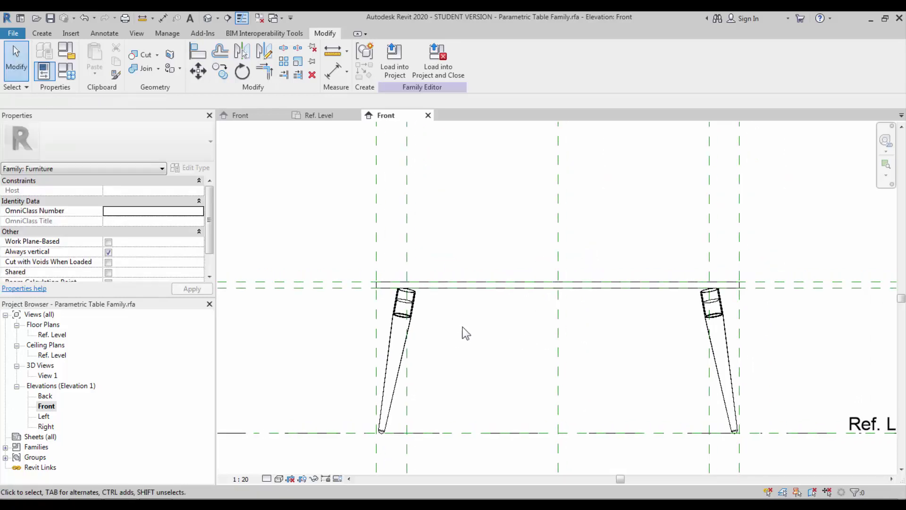
Examine the table in the default 3D view and return to the Ref. Level floor plan.
middle_drag(463, 327, 423, 340)
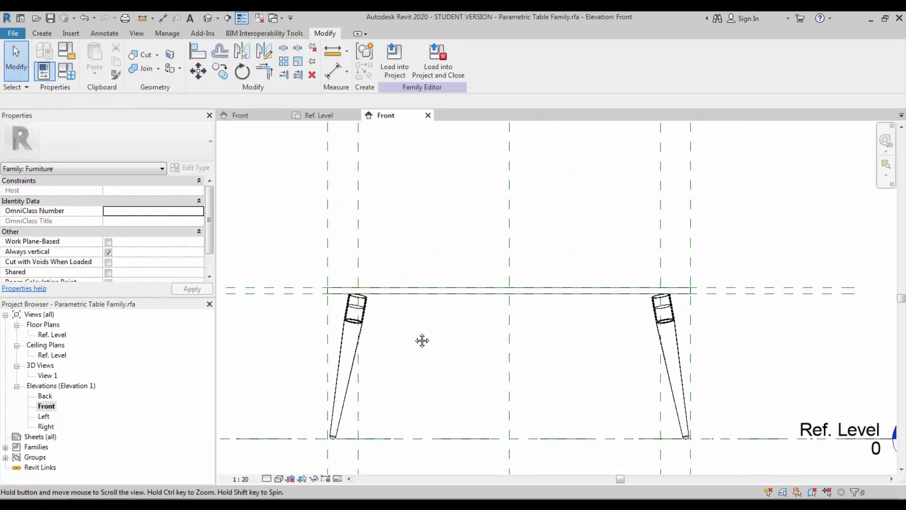
click(353, 344)
key(Escape)
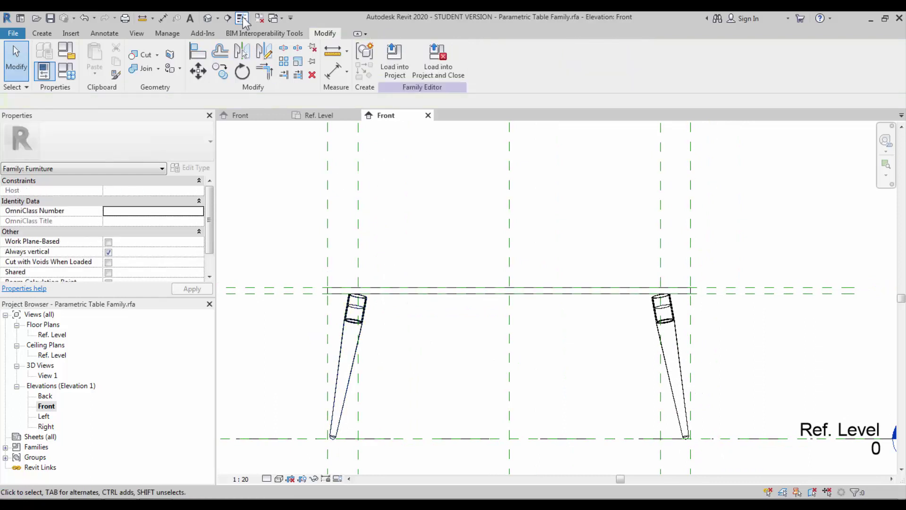
click(207, 18)
shift+middle_drag(490, 338, 583, 189)
click(500, 116)
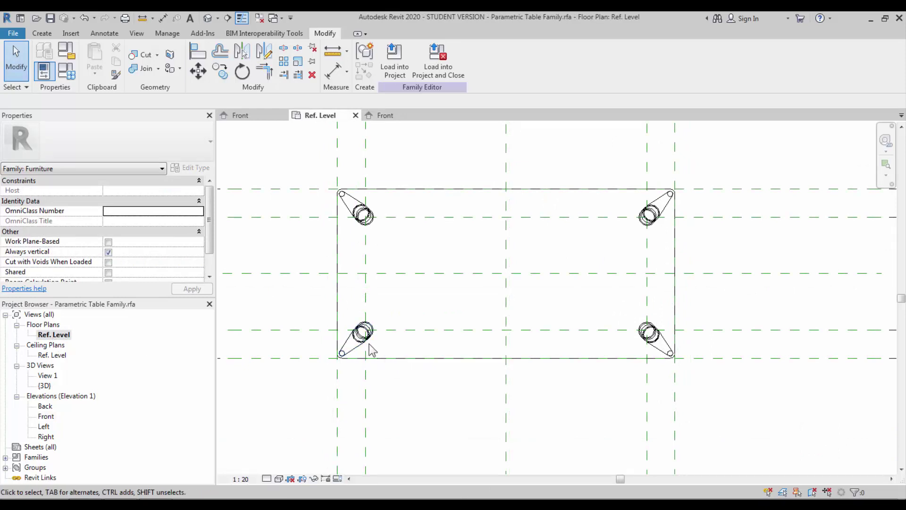
Start a new extrusion and sketch a rectangle offset 50 outward from the upper-left leg's top endpoint to the lower-right leg's.
click(42, 33)
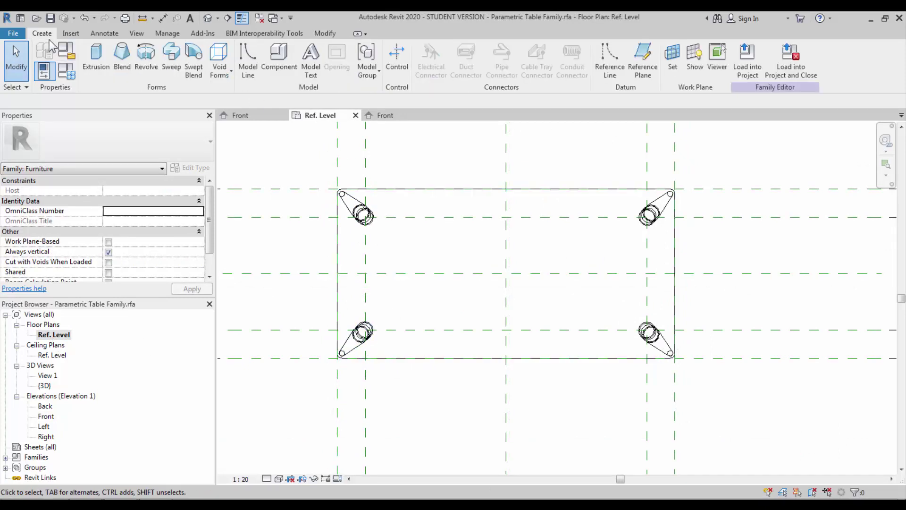
click(92, 75)
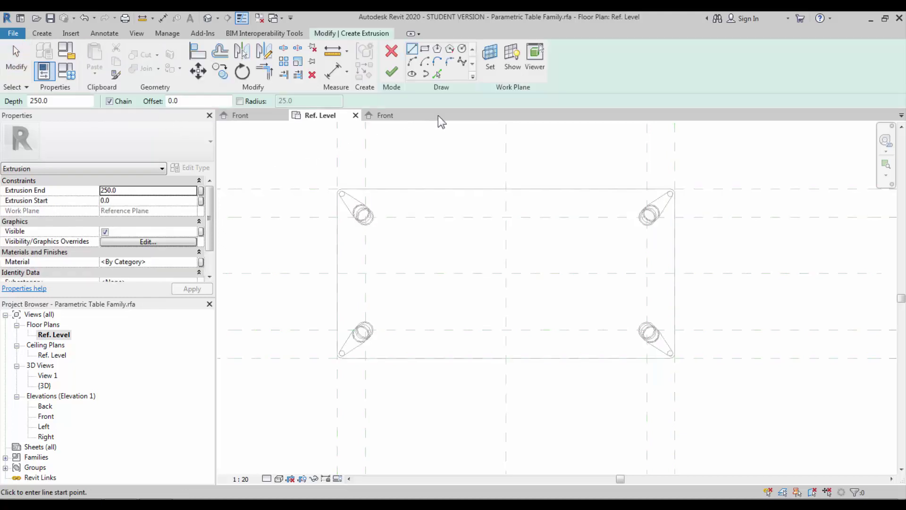
click(437, 73)
click(423, 50)
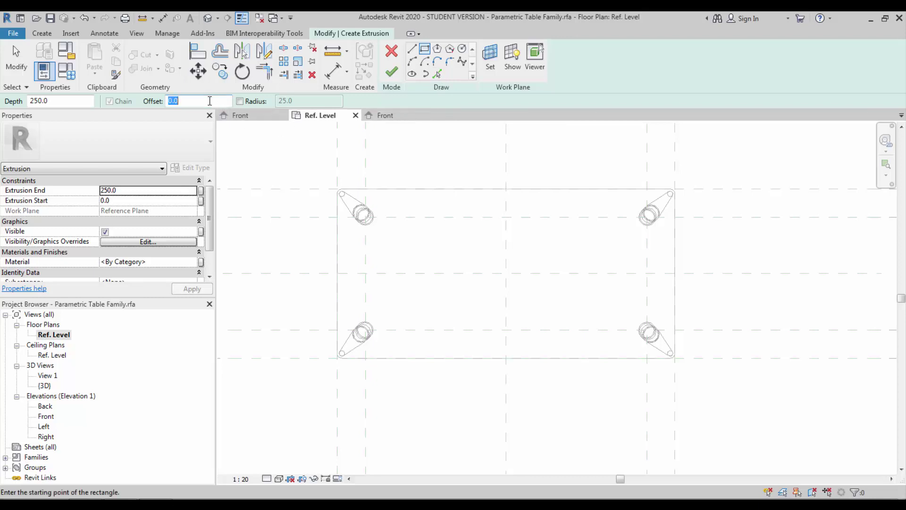
click(209, 100)
text(50)
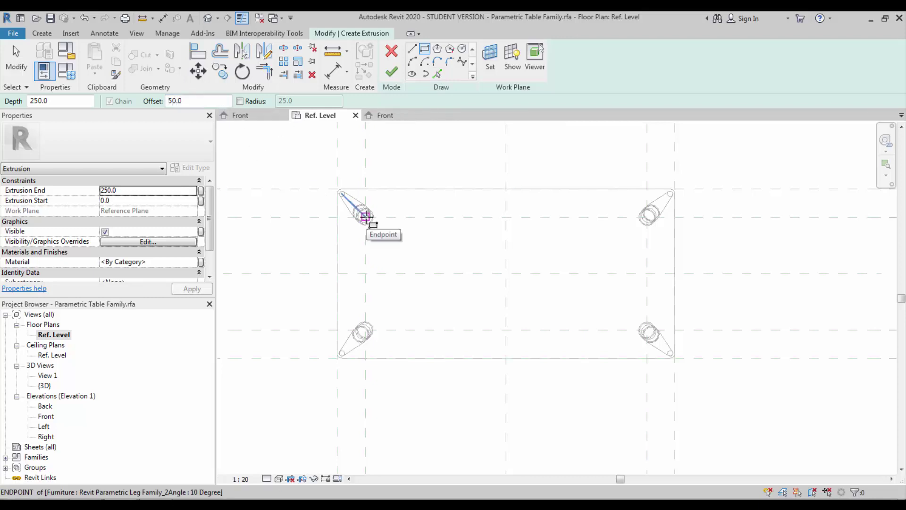
scroll(368, 221, up, 4)
click(367, 218)
scroll(429, 256, down, 3)
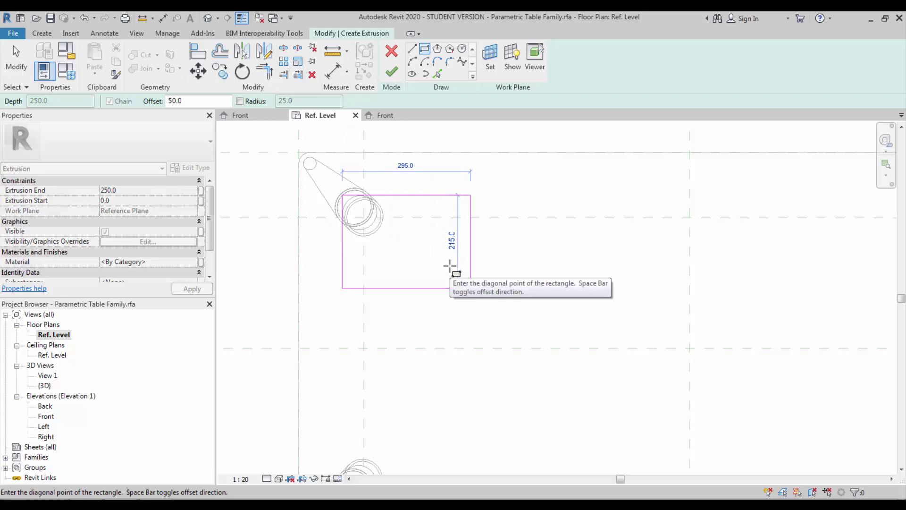
scroll(698, 360, up, 2)
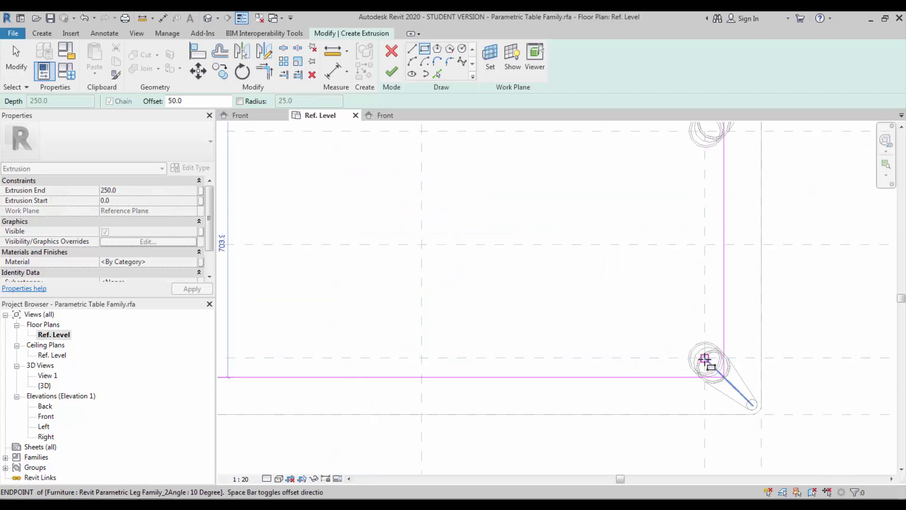
click(705, 359)
scroll(647, 354, down, 3)
key(Escape)
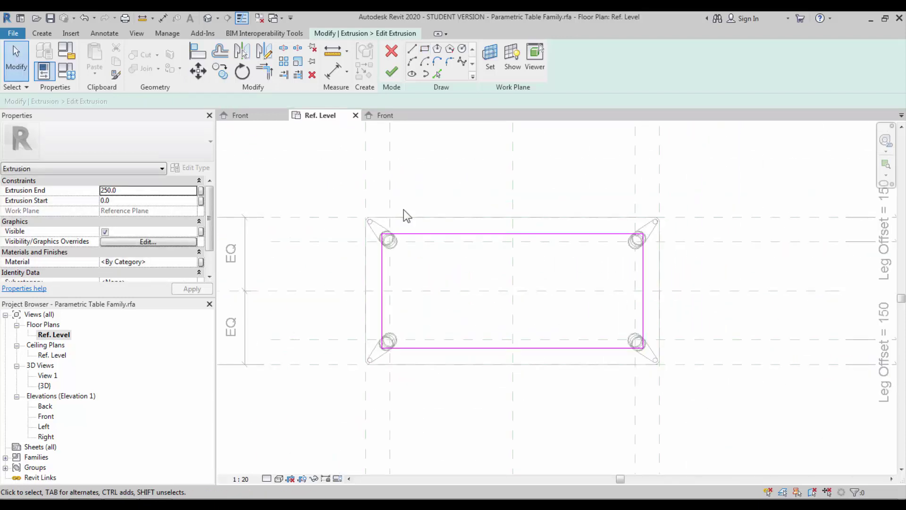
Test the frame sketch by setting Table Length to 2222 in the family types.
click(70, 76)
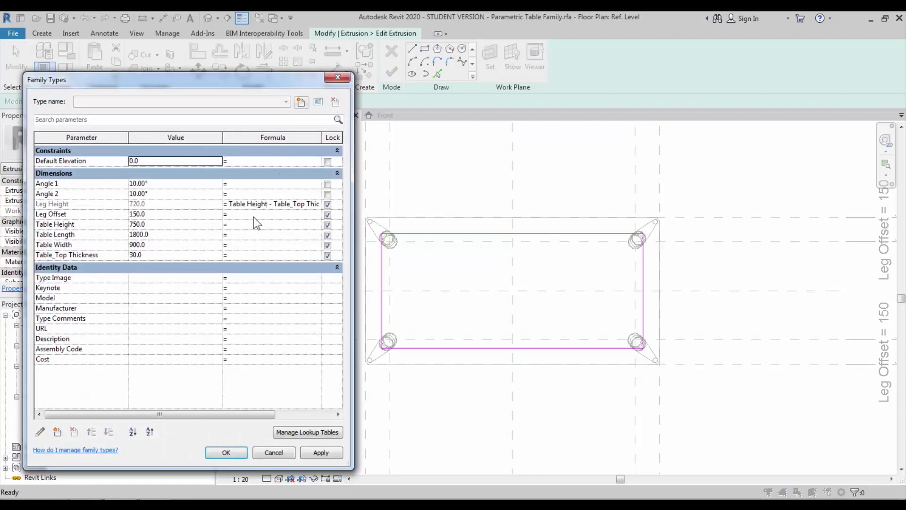
click(183, 235)
text(2)
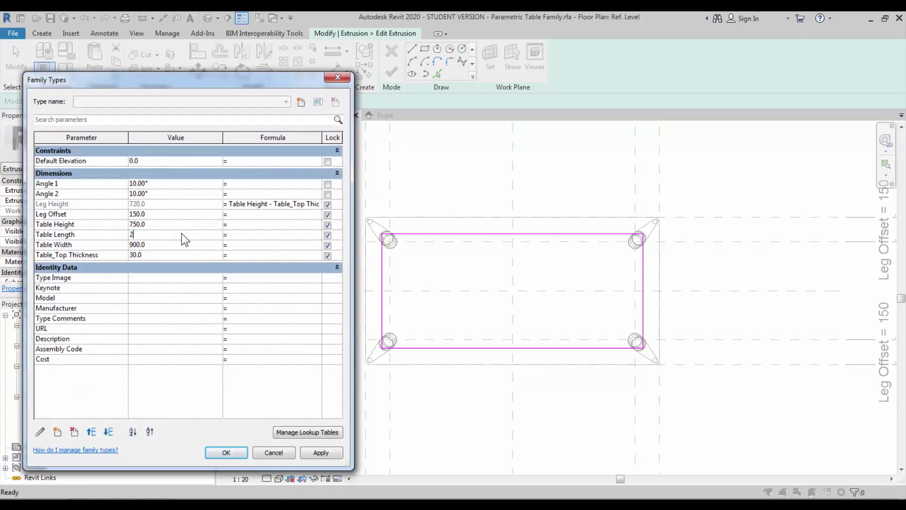
text(222)
click(309, 453)
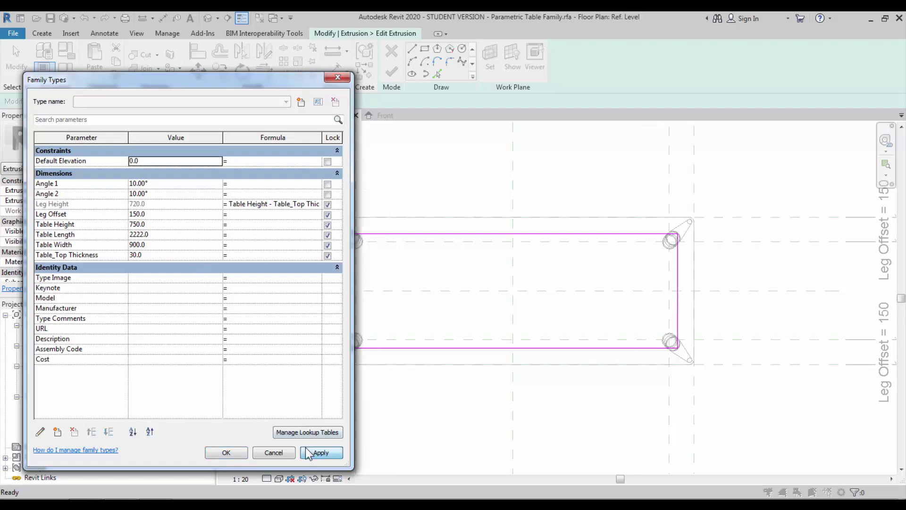
click(244, 453)
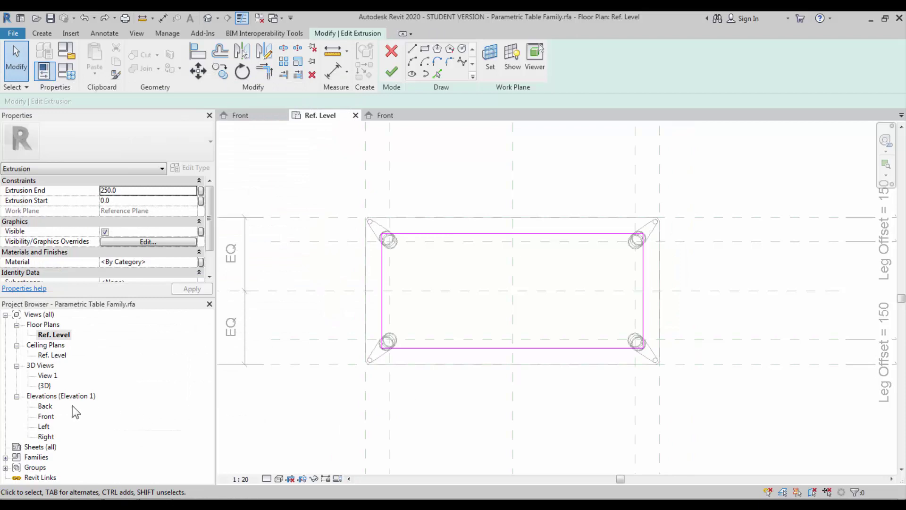
Finish the frame extrusion and, in the Front elevation, reshape it to a depth of about 55 mm below the tabletop.
double_click(46, 416)
click(392, 72)
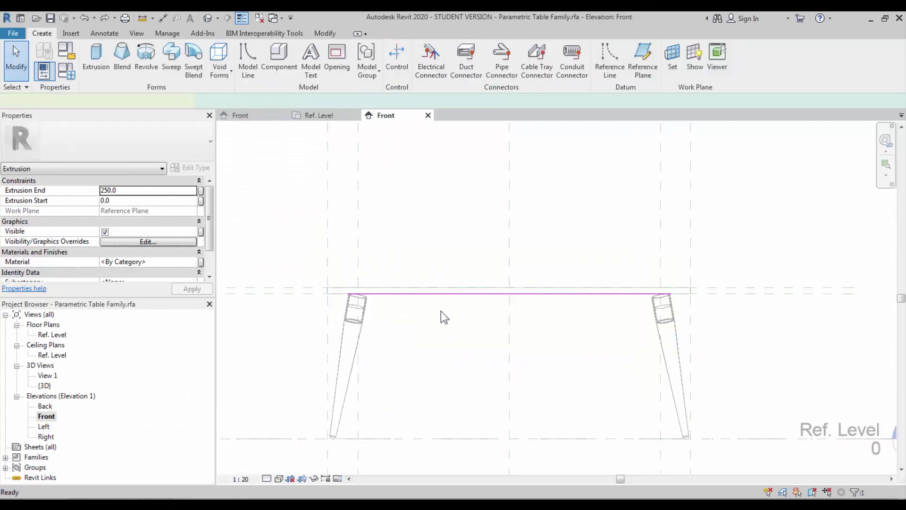
scroll(517, 303, up, 2)
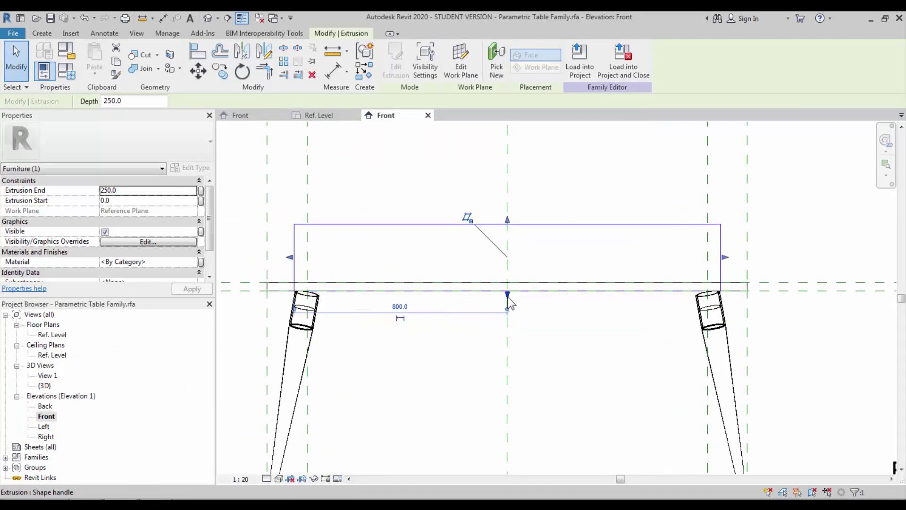
drag(507, 296, 507, 326)
drag(508, 221, 508, 298)
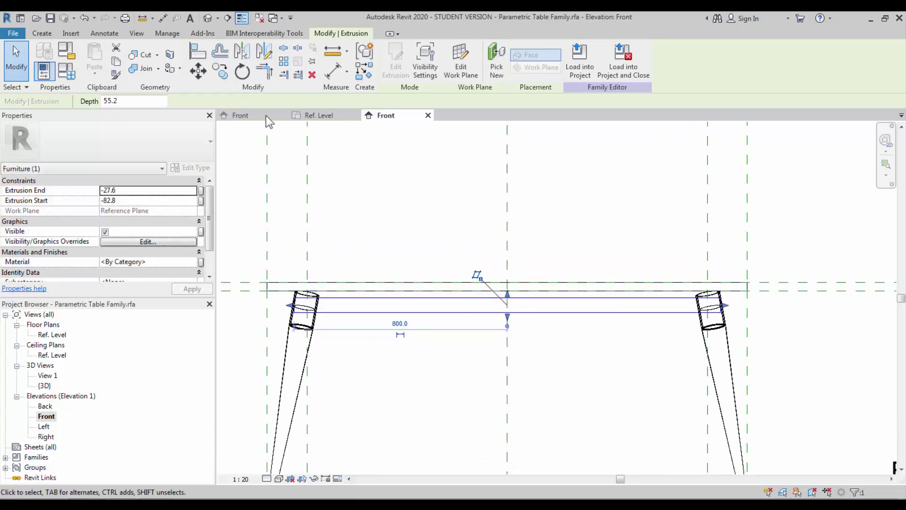
Align and lock the frame's top face to the lower Table_Top Thickness reference plane.
click(197, 50)
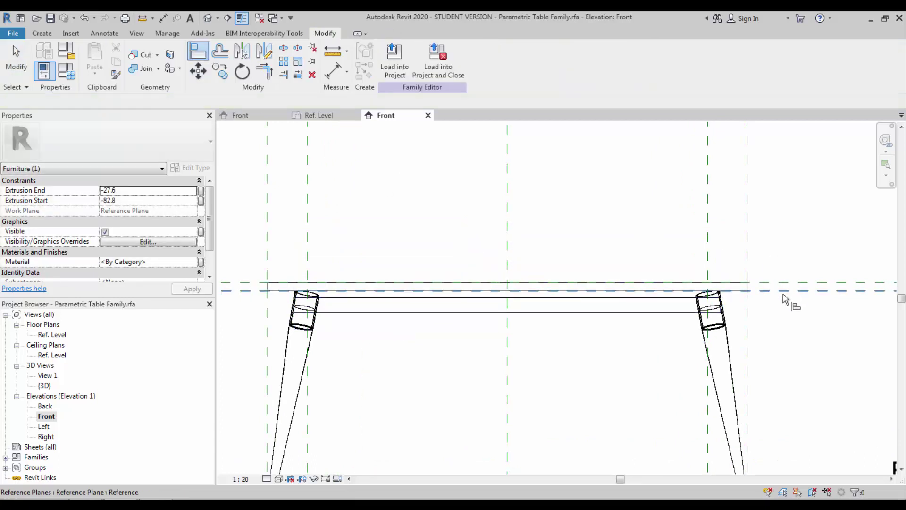
click(681, 304)
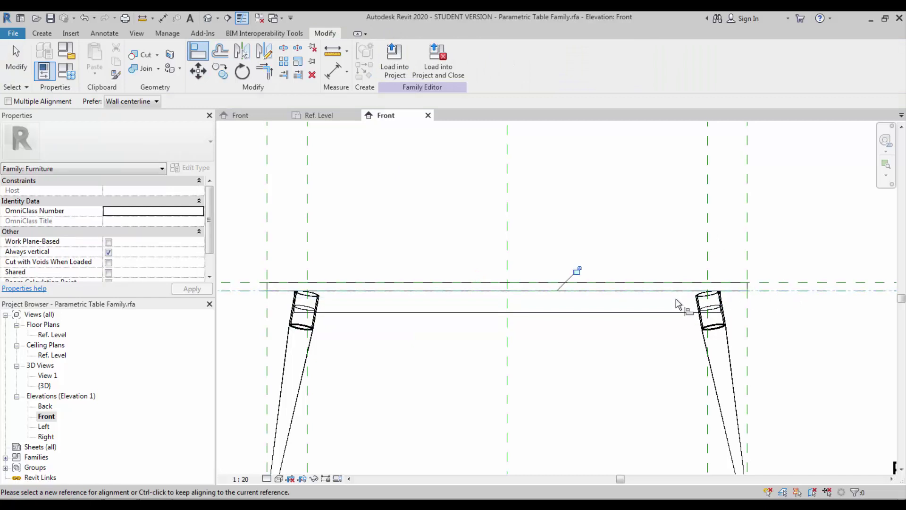
click(577, 272)
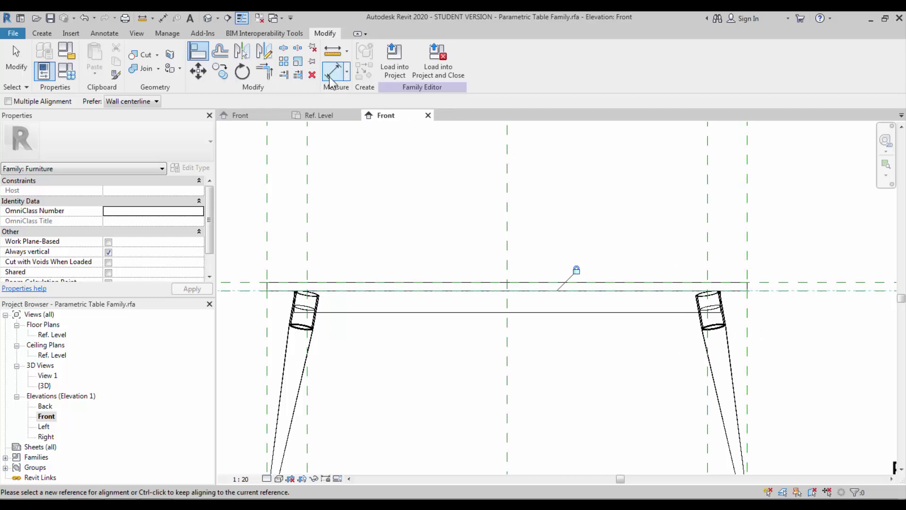
Add an aligned dimension from the lower Table_Top Thickness plane to the frame's underside, and end the command.
click(332, 80)
click(802, 291)
click(659, 312)
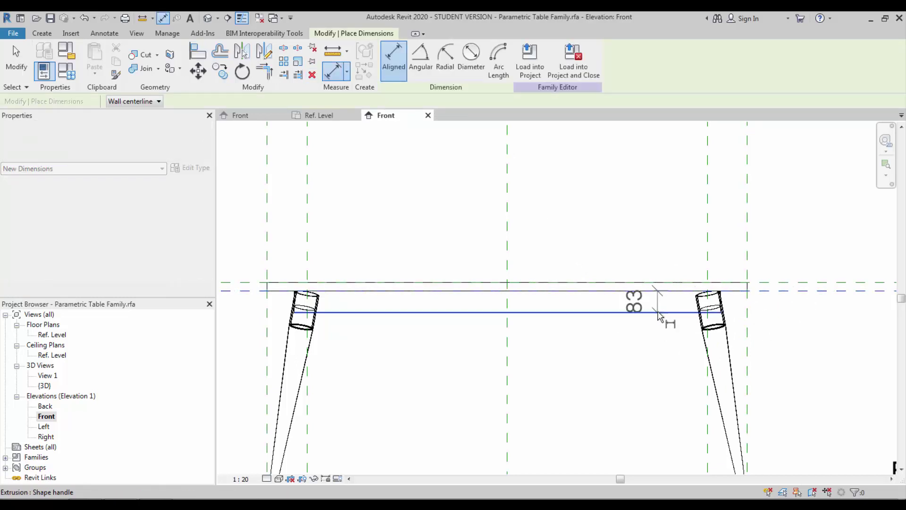
click(799, 352)
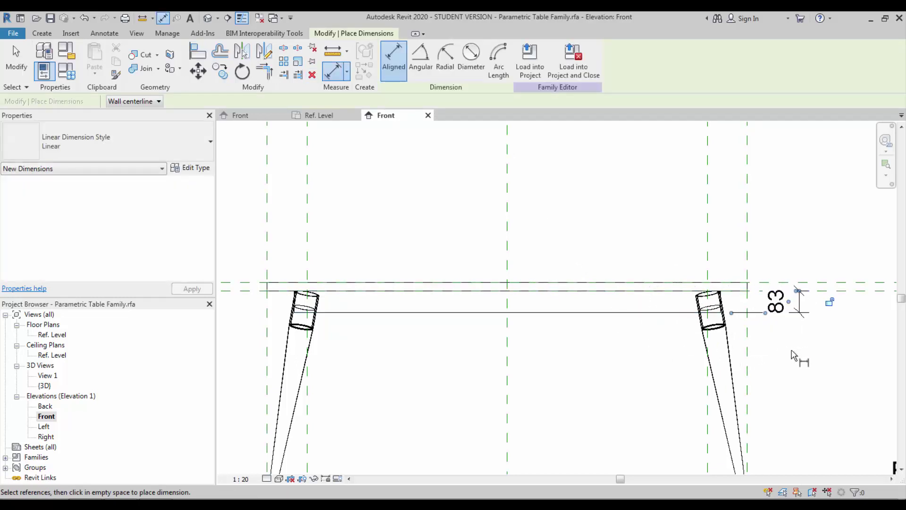
key(Escape)
key(Escape)
Raise the frame's underside and set its Extrusion Start to -30.0.
click(524, 312)
scroll(513, 313, up, 1)
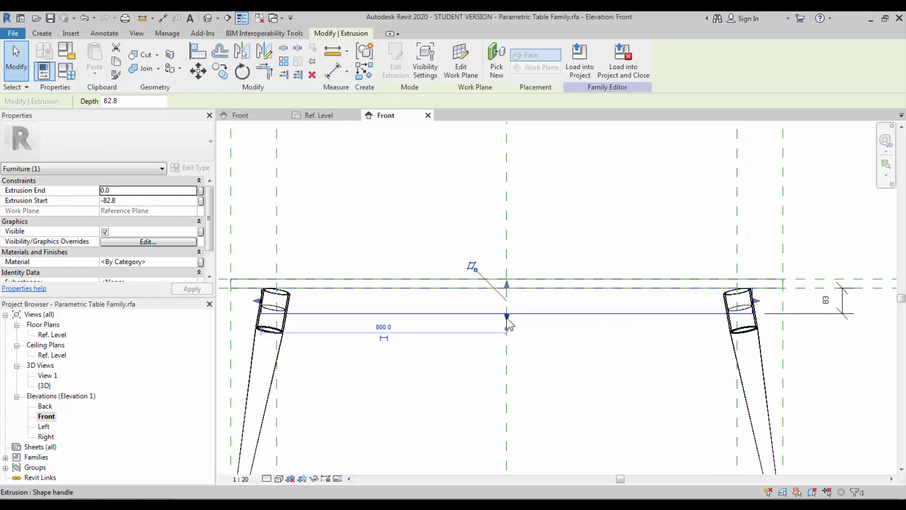
drag(508, 318, 502, 299)
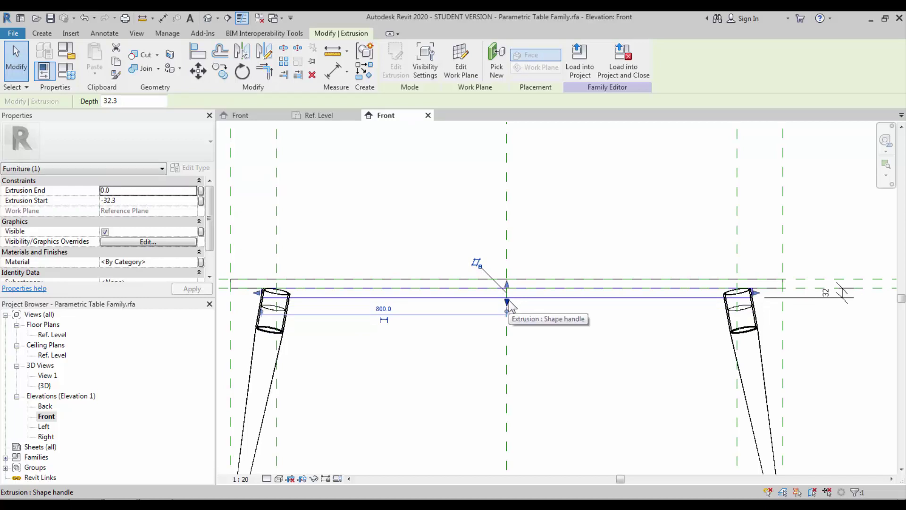
click(132, 201)
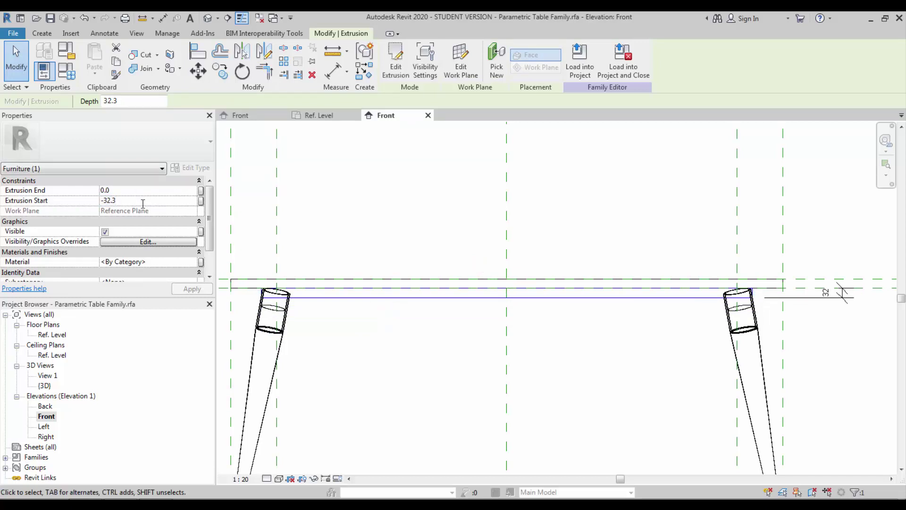
key(BackSpace)
key(BackSpace)
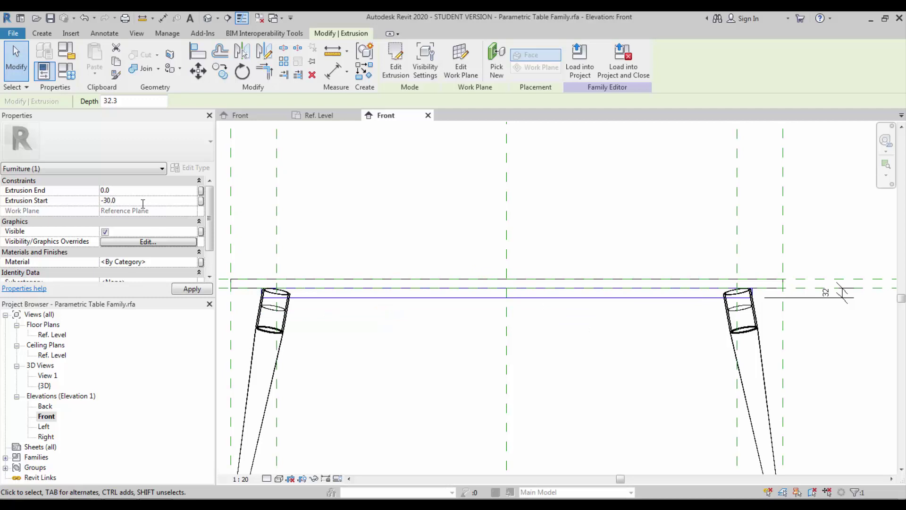
key(Return)
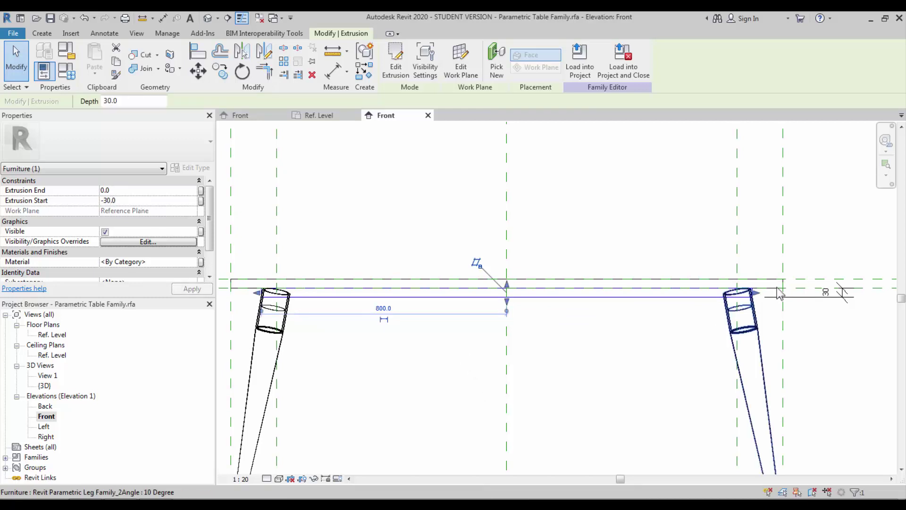
Check the frame depth dimension and examine the table in the default 3D view.
click(821, 307)
scroll(621, 303, down, 2)
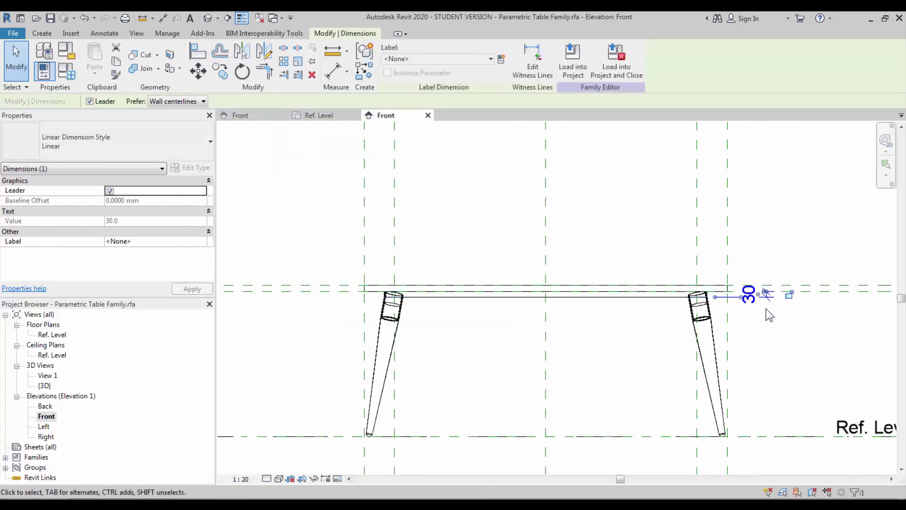
click(613, 357)
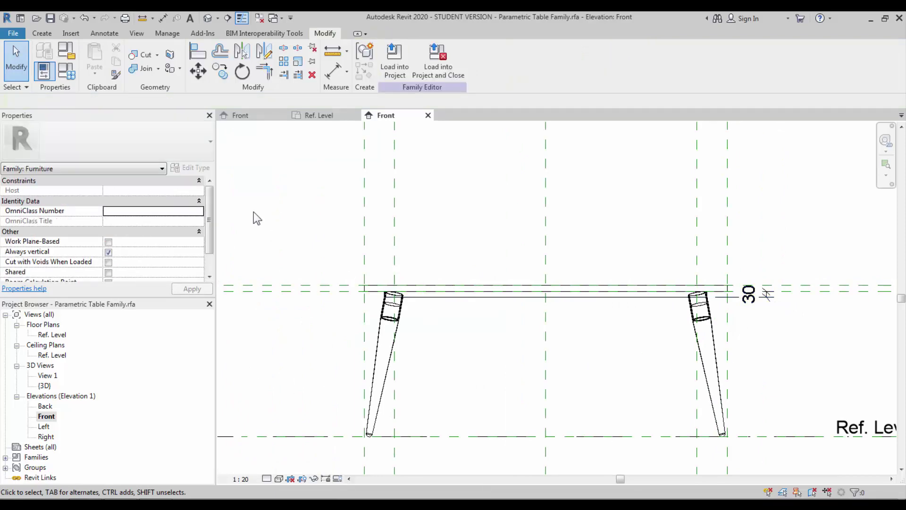
click(207, 18)
mouse_move(472, 259)
shift+middle_down()
mouse_move(408, 311)
mouse_move(403, 292)
mouse_move(426, 245)
mouse_move(576, 296)
mouse_move(593, 285)
mouse_move(557, 320)
shift+middle_up()
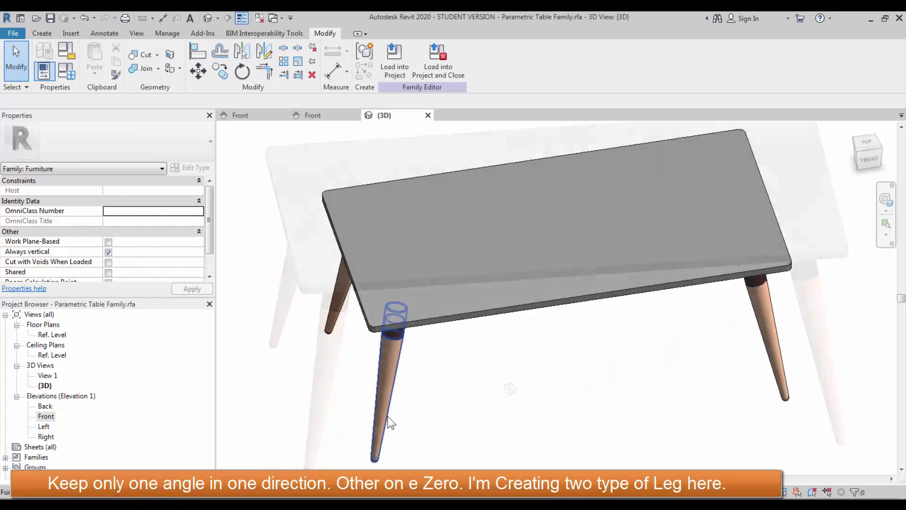
Set Angle 1 and Angle 2 to 25° in the family types and check the leg spread from above.
click(387, 415)
click(66, 70)
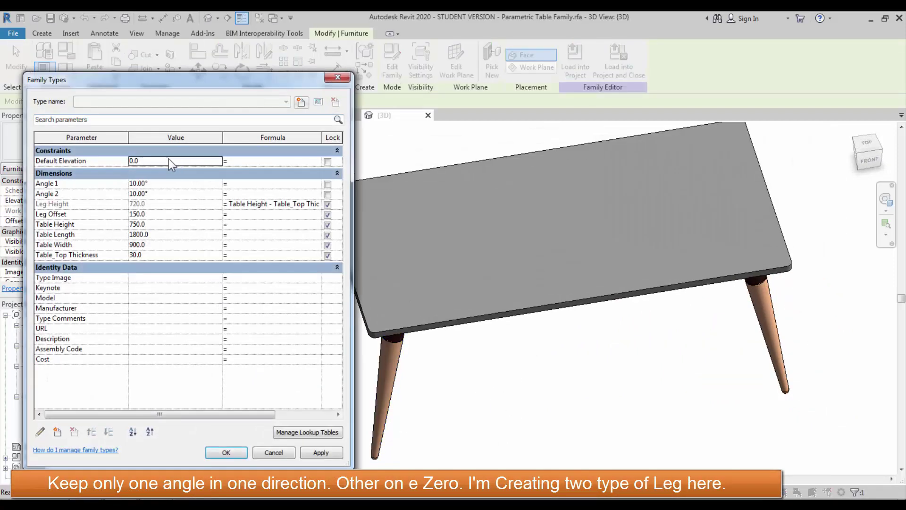
click(176, 183)
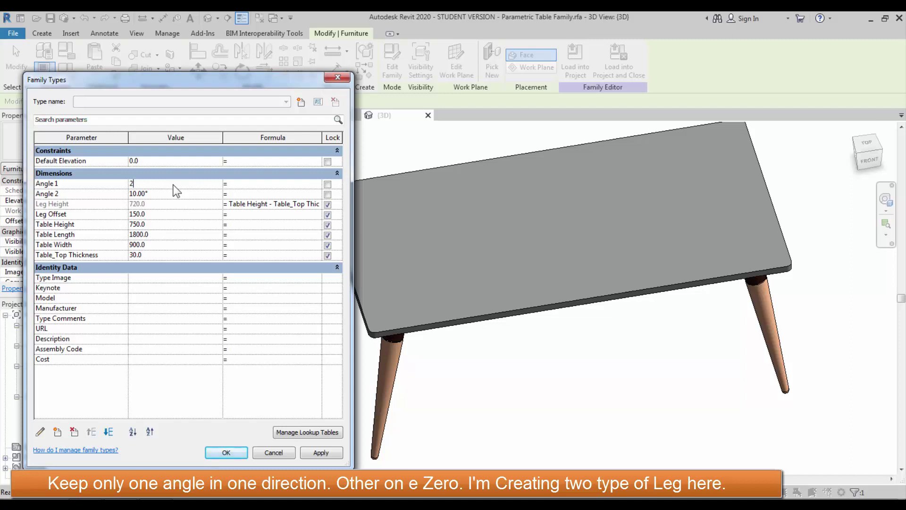
click(184, 193)
click(314, 449)
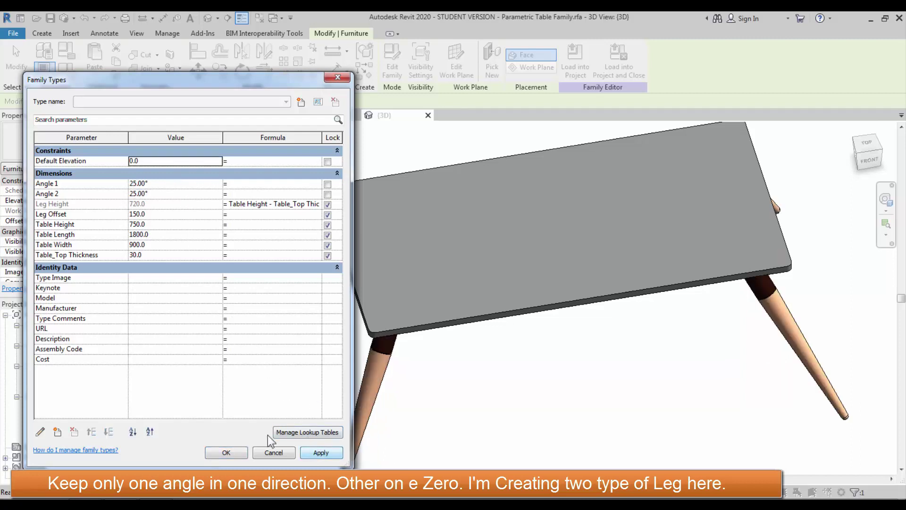
click(226, 452)
click(806, 160)
click(867, 143)
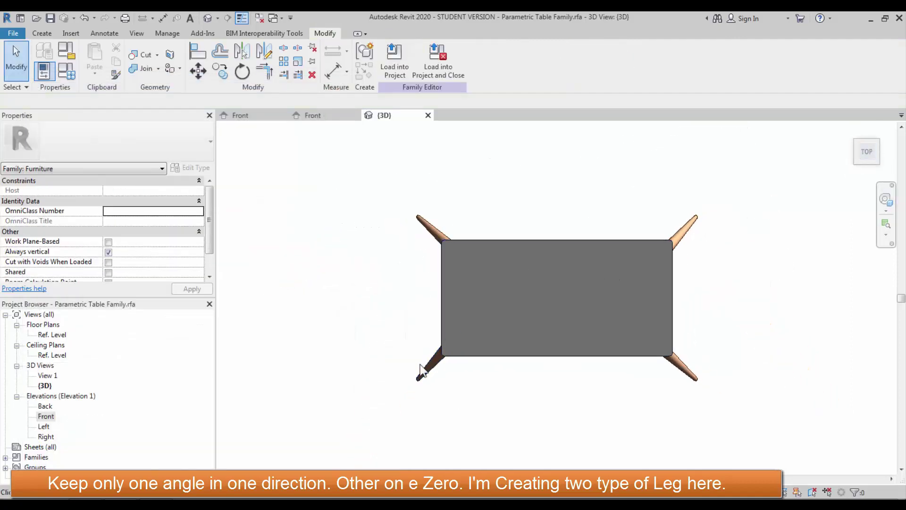
Set Angle 2 to 0° in the family types and apply the change.
click(61, 70)
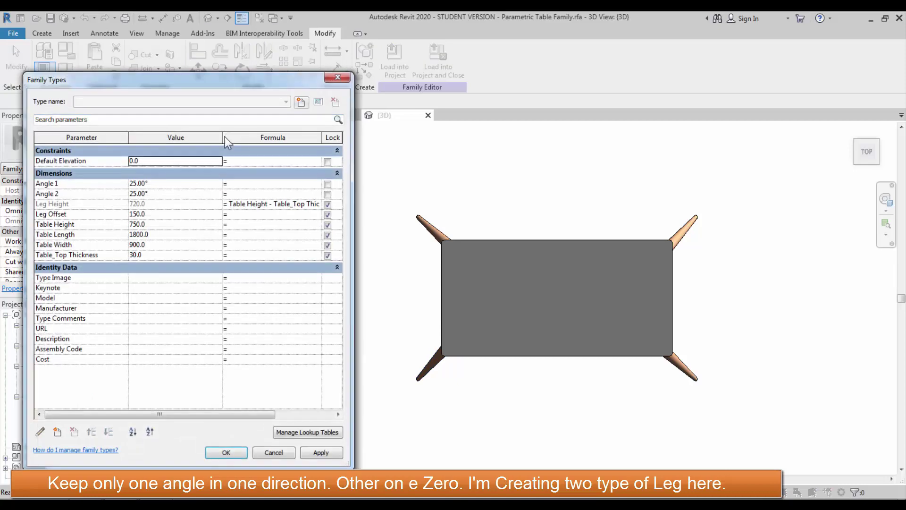
click(177, 193)
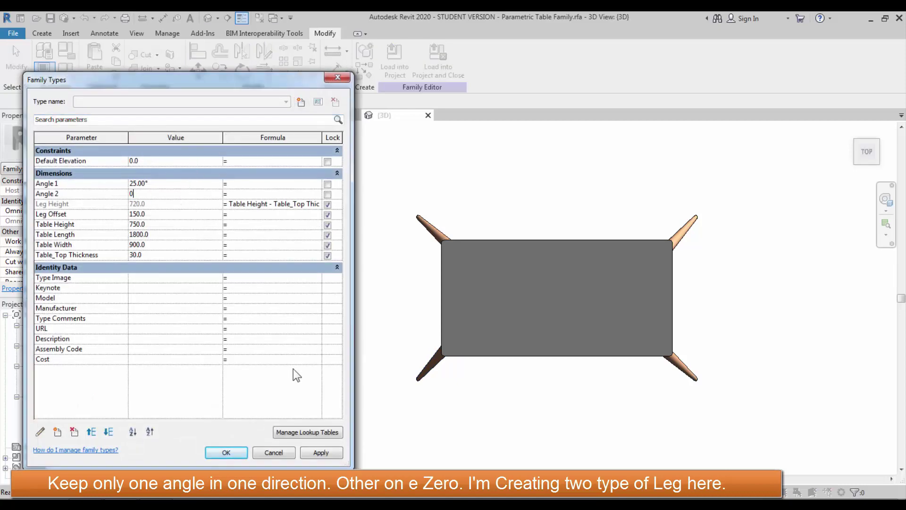
text(0)
click(315, 452)
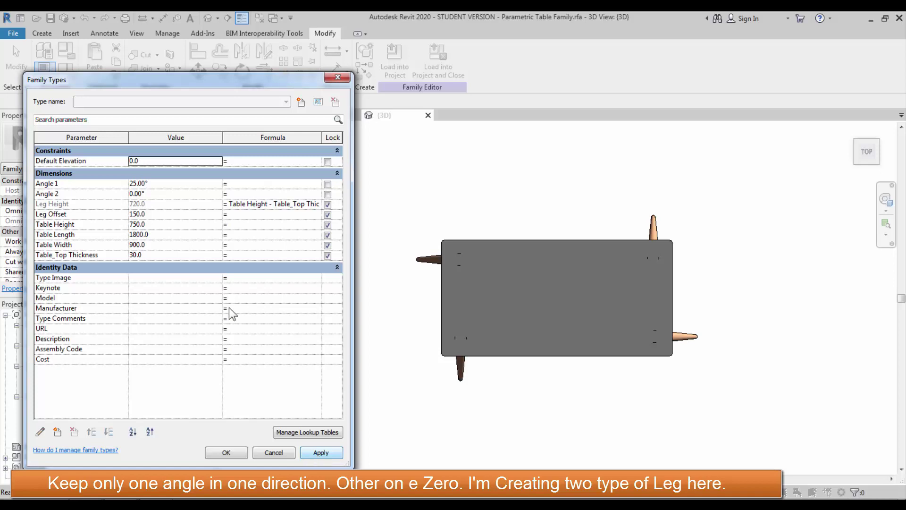
Set Angle 1 to 0° in the family types and examine the legs from an angled 3D view.
click(177, 194)
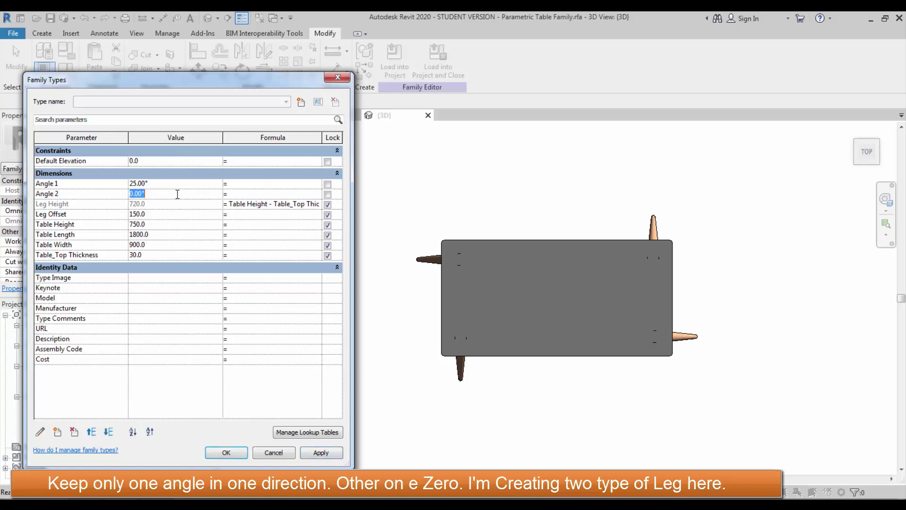
click(178, 184)
text(0)
click(326, 448)
key(Return)
shift+middle_drag(535, 425, 574, 209)
Set Angle 1 to 10° in the family types and inspect the tilted legs in 3D.
click(71, 75)
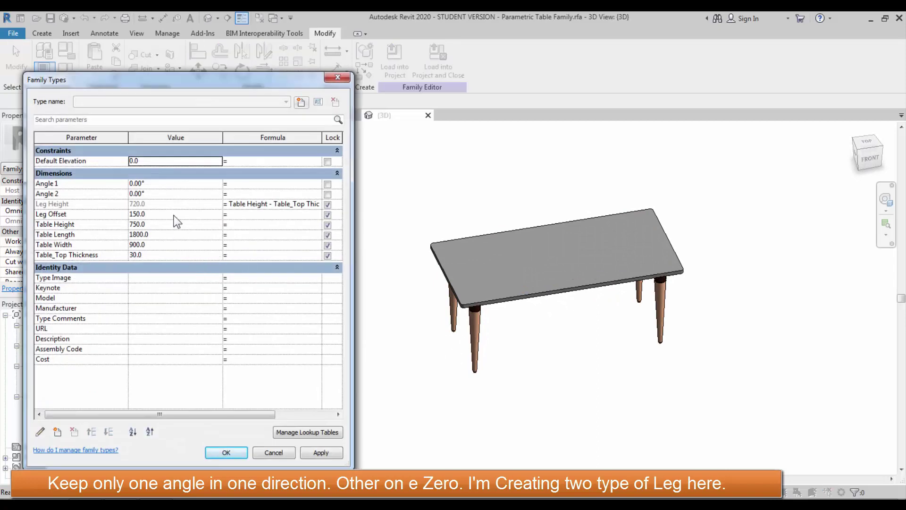
click(167, 193)
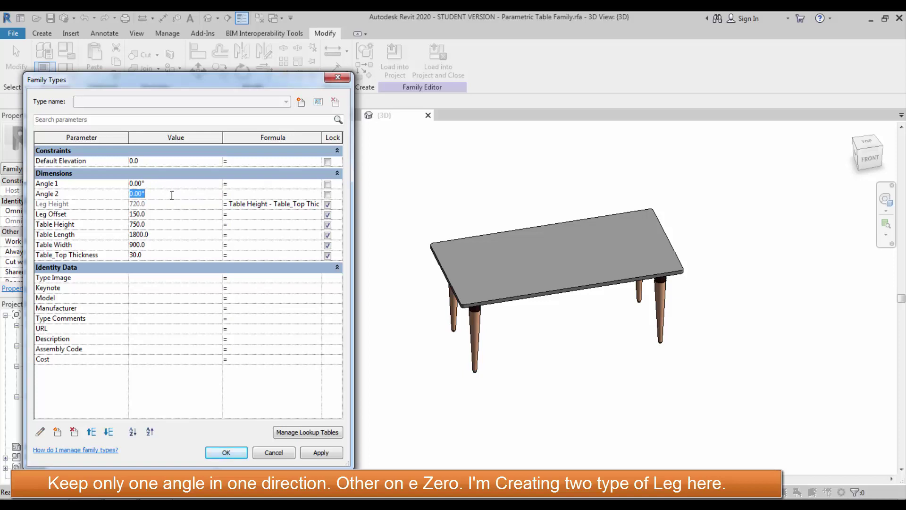
click(170, 186)
text(10)
click(314, 454)
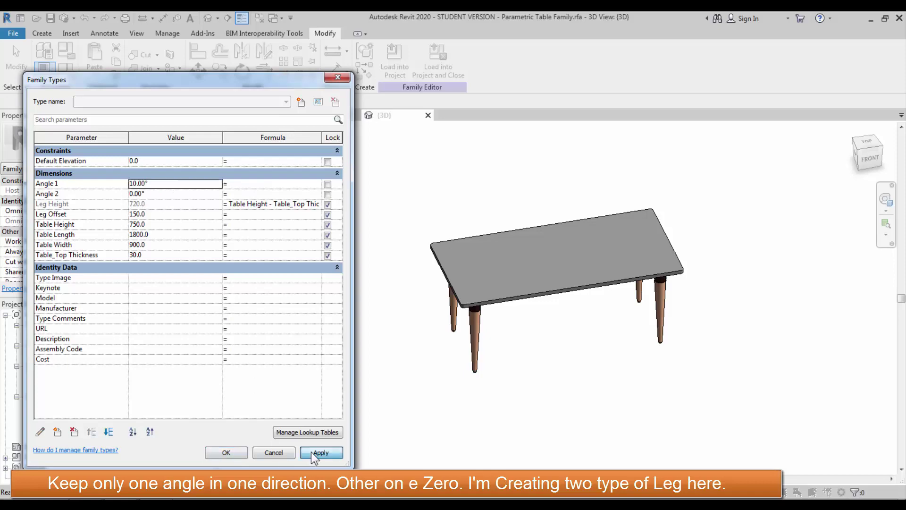
click(227, 453)
shift+middle_drag(431, 410, 562, 265)
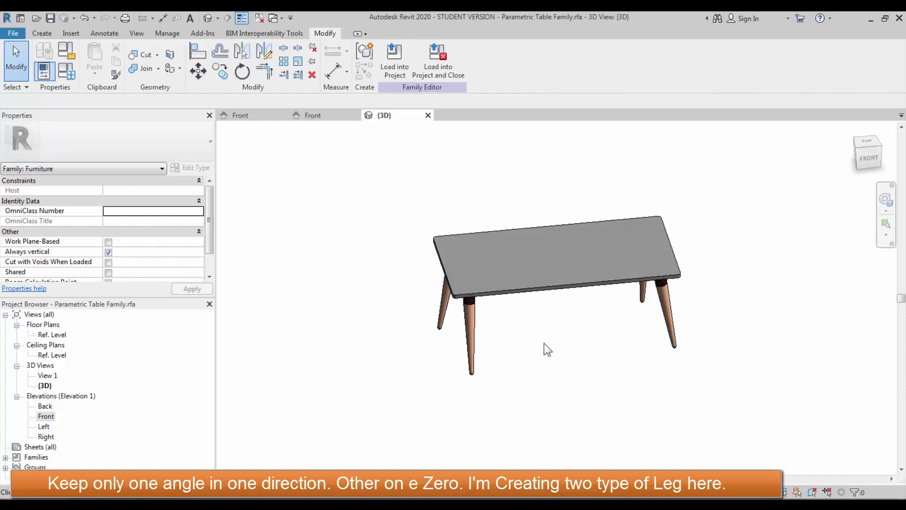
Rename the front-left leg's type from 10 Degree to "10 Degree Type 1".
click(467, 338)
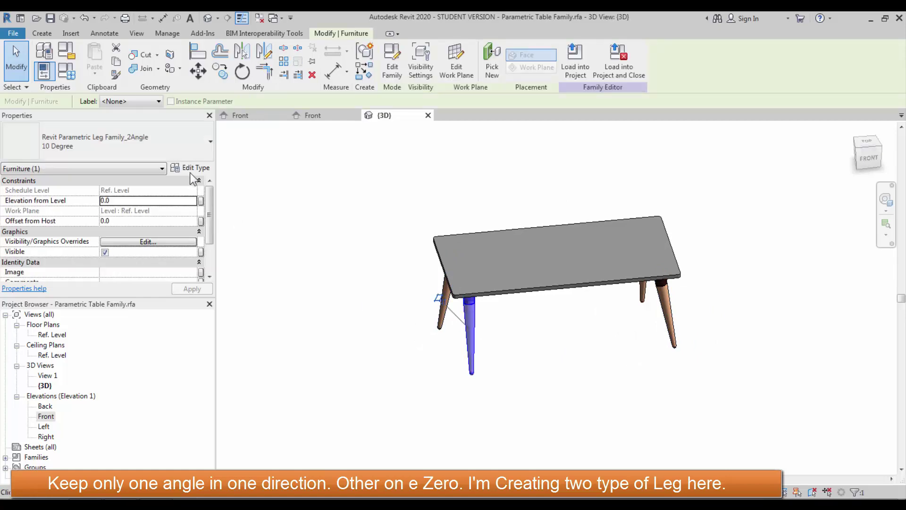
click(191, 168)
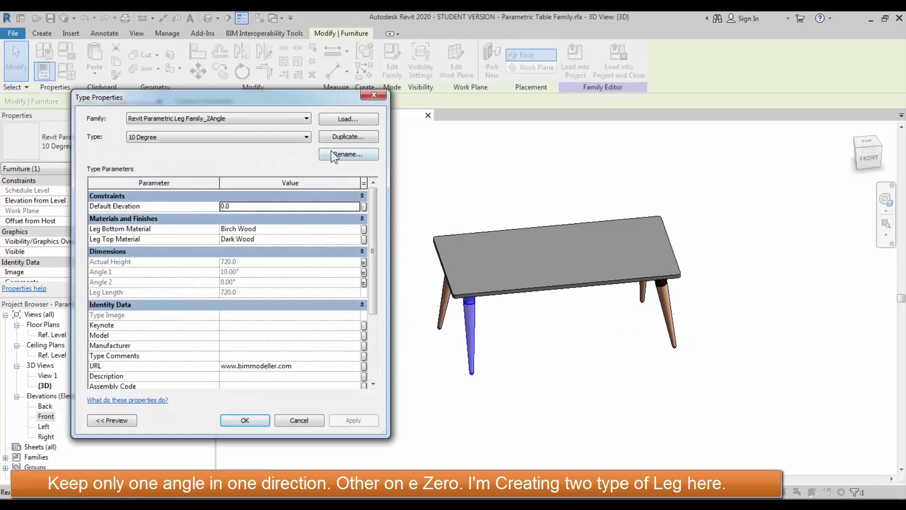
click(332, 154)
click(729, 388)
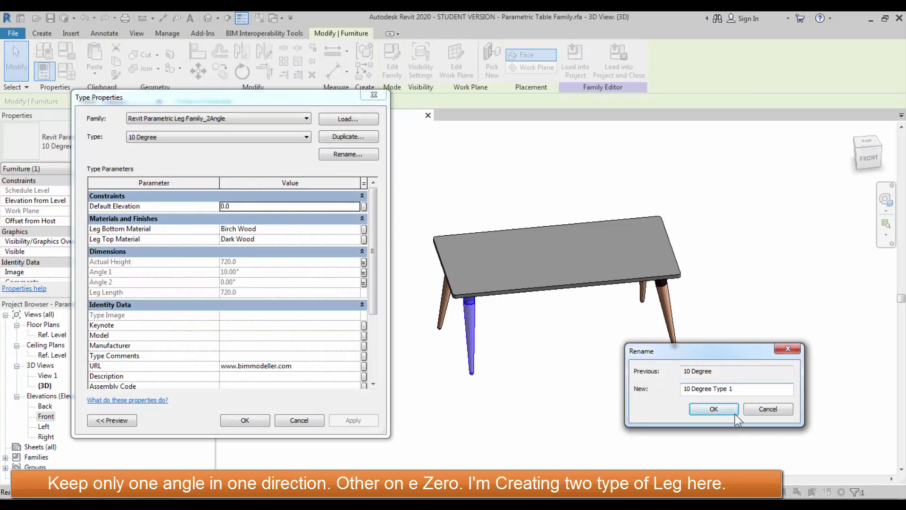
click(728, 410)
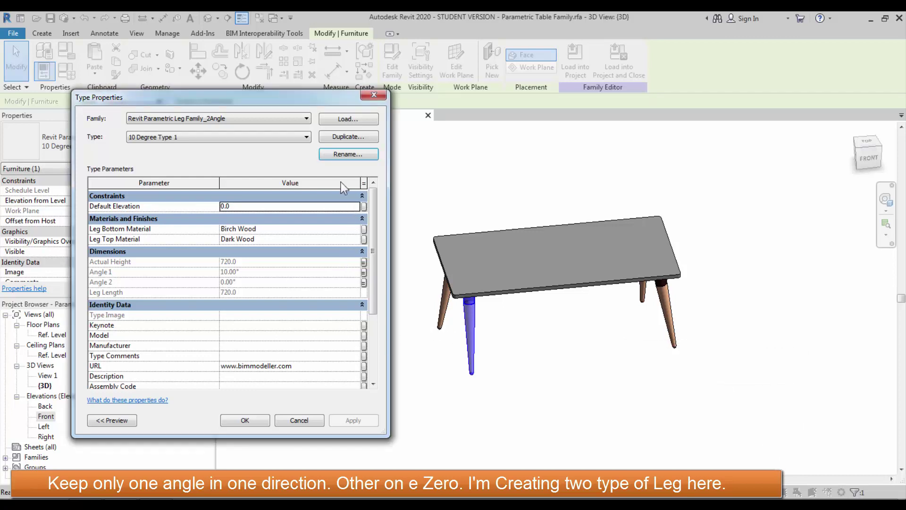
Duplicate the leg type as "10 Degree Type 2" with Angle 1 at 0° and Angle 2 at 10°.
click(339, 139)
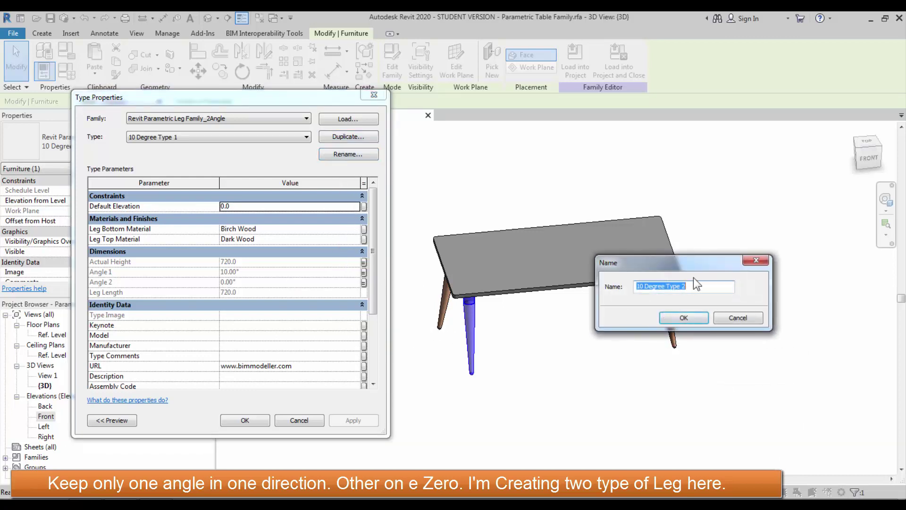
click(681, 322)
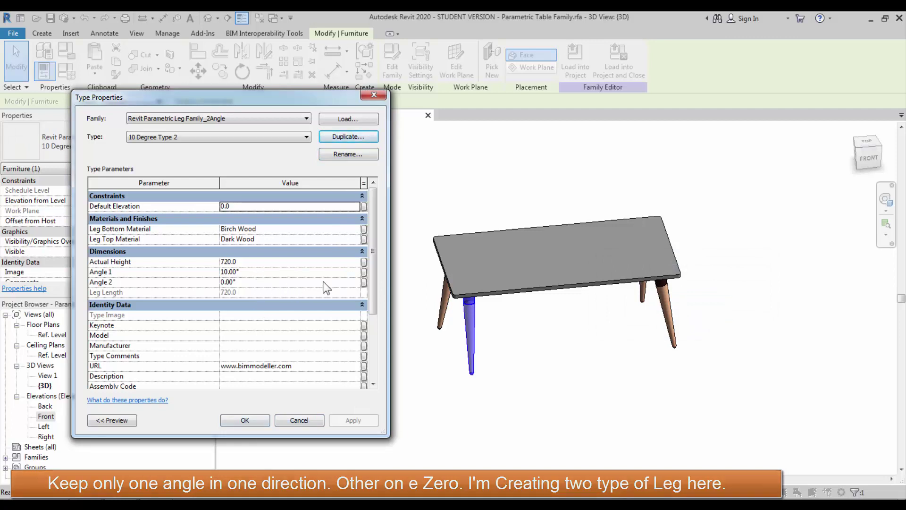
click(269, 281)
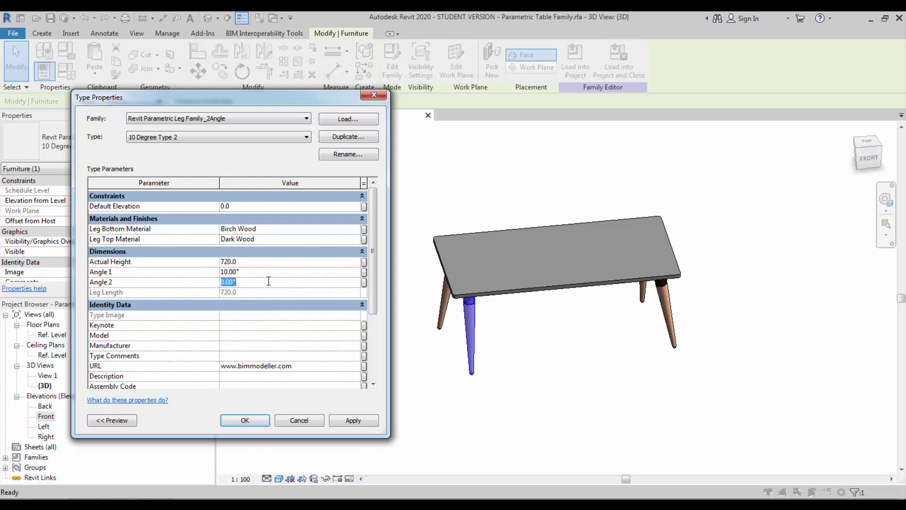
text(10)
click(270, 272)
text(0)
click(255, 420)
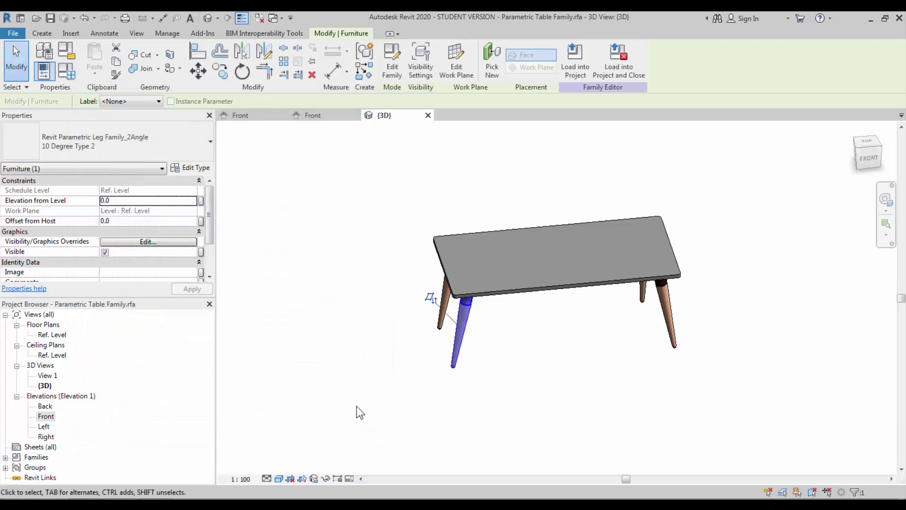
Assign the 10 Degree Type 2 leg type to the leg diagonally opposite the front-left one.
shift+middle_drag(640, 401, 660, 439)
key(Escape)
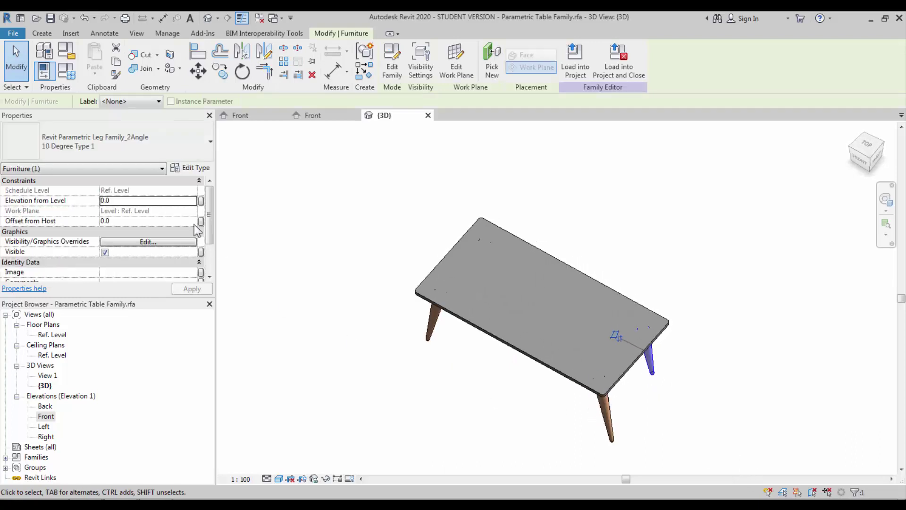
click(172, 143)
click(108, 209)
shift+middle_drag(384, 364, 525, 395)
scroll(524, 394, up, 1)
scroll(524, 394, up, 2)
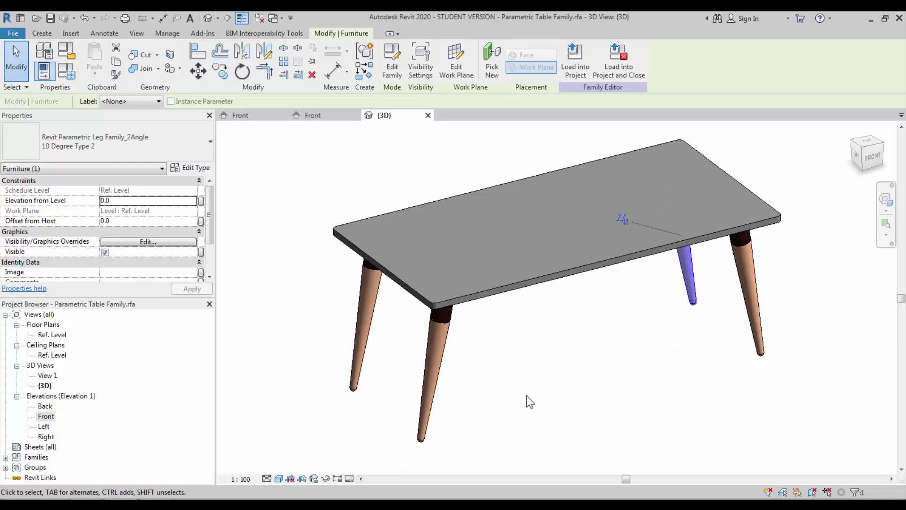
Check the assigned type of each diagonal pair of table legs.
click(526, 395)
click(370, 302)
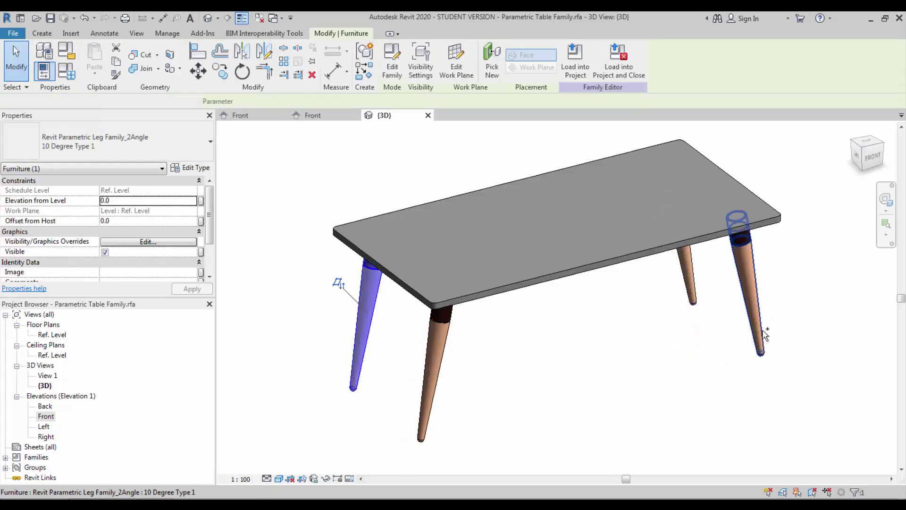
ctrl+click(745, 274)
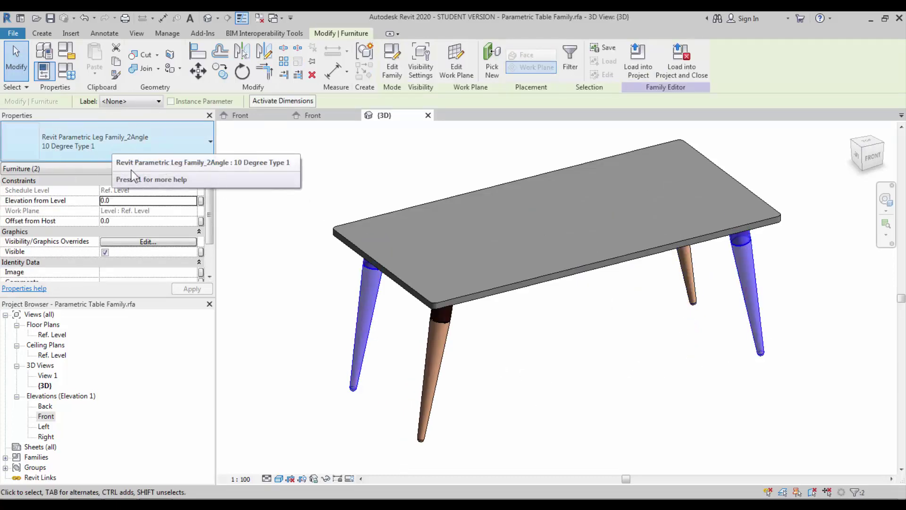
click(429, 370)
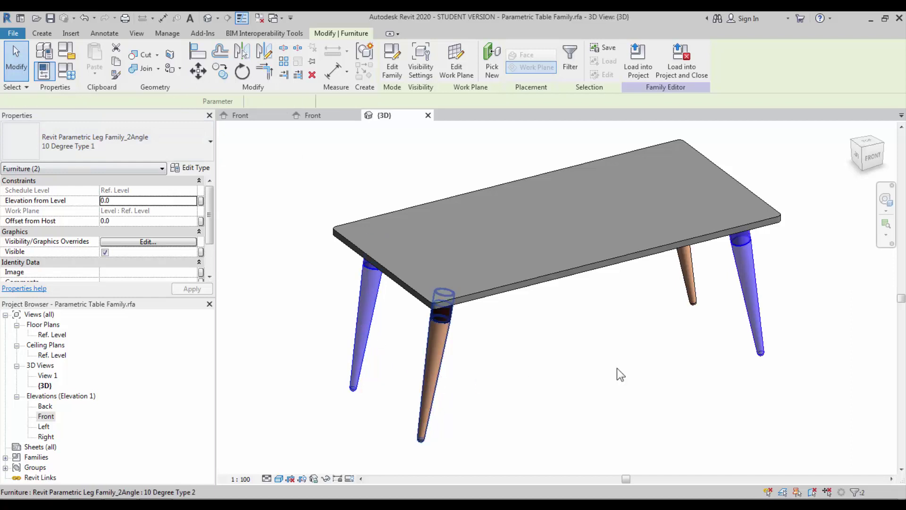
ctrl+click(693, 277)
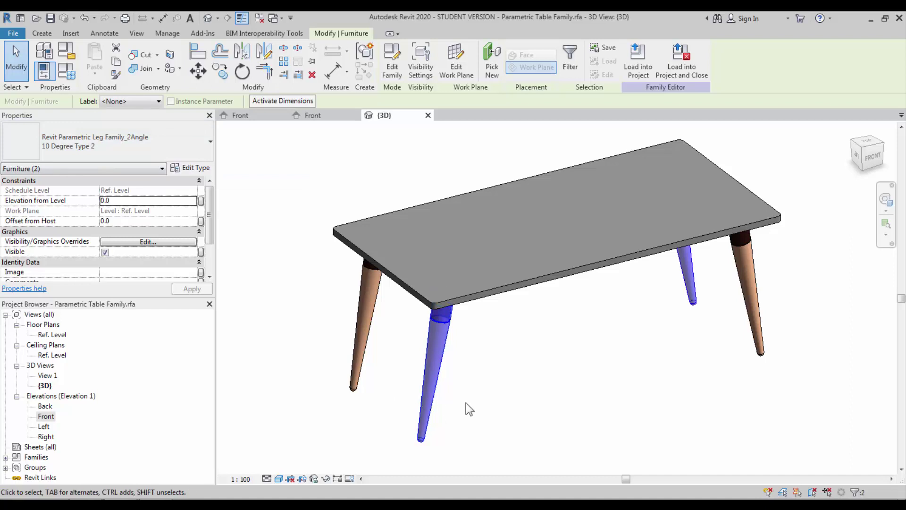
click(492, 404)
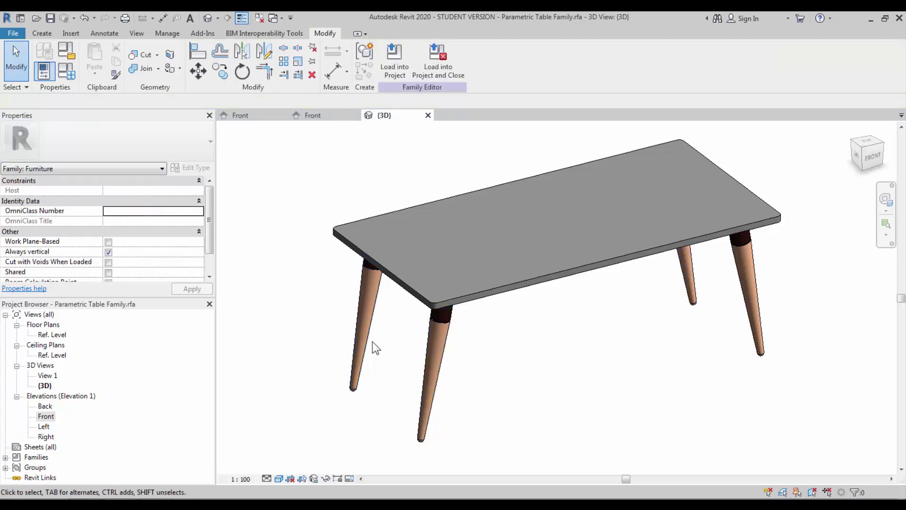
Assign the Birch Wood material to the tabletop extrusion.
click(545, 276)
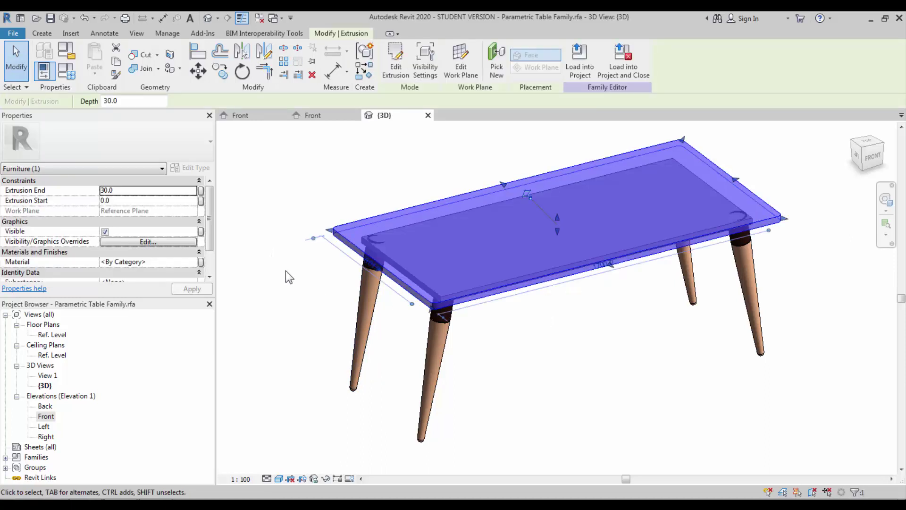
click(193, 262)
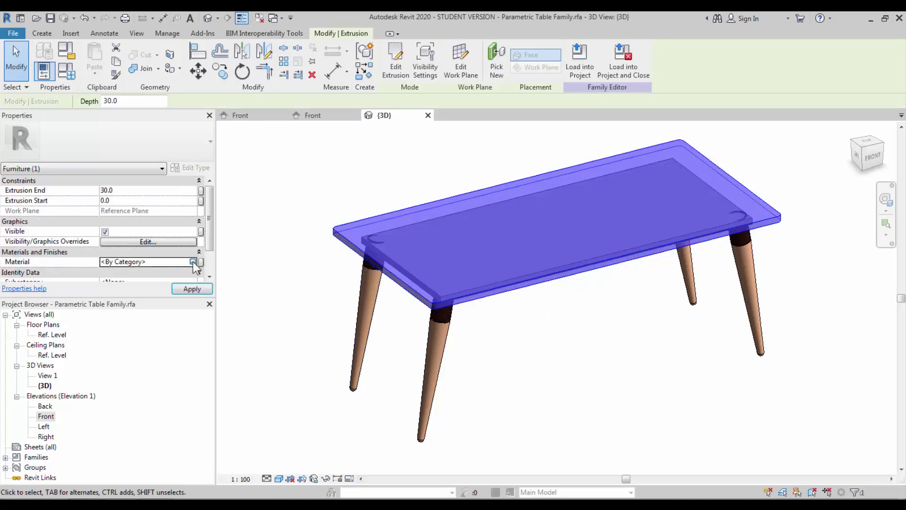
click(193, 262)
click(222, 119)
text(w)
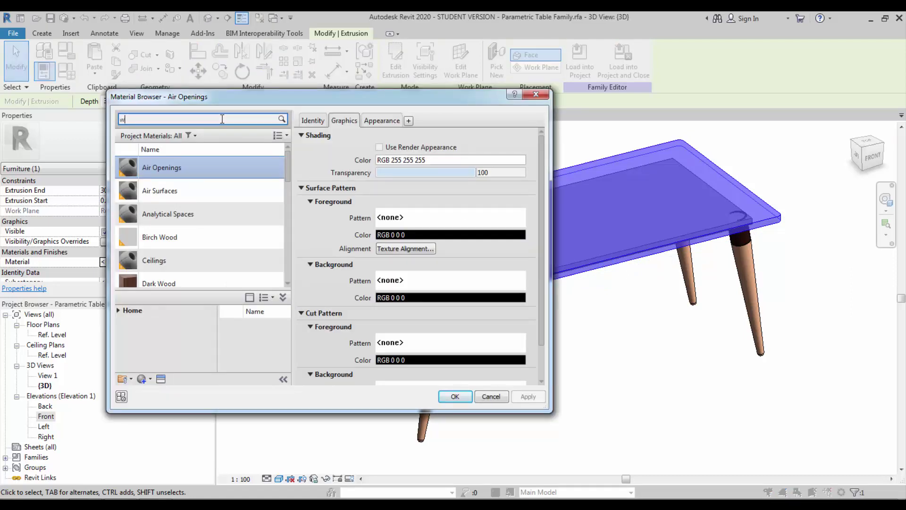
text(ood)
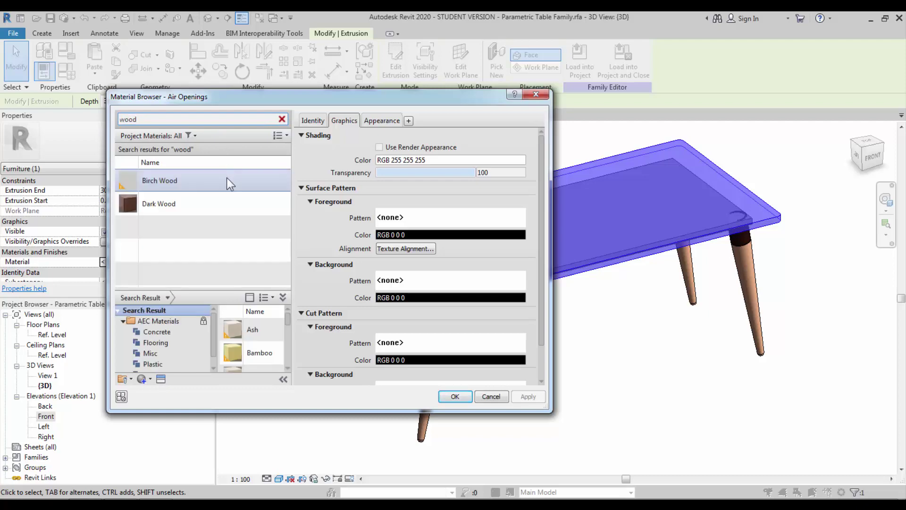
click(217, 181)
click(446, 399)
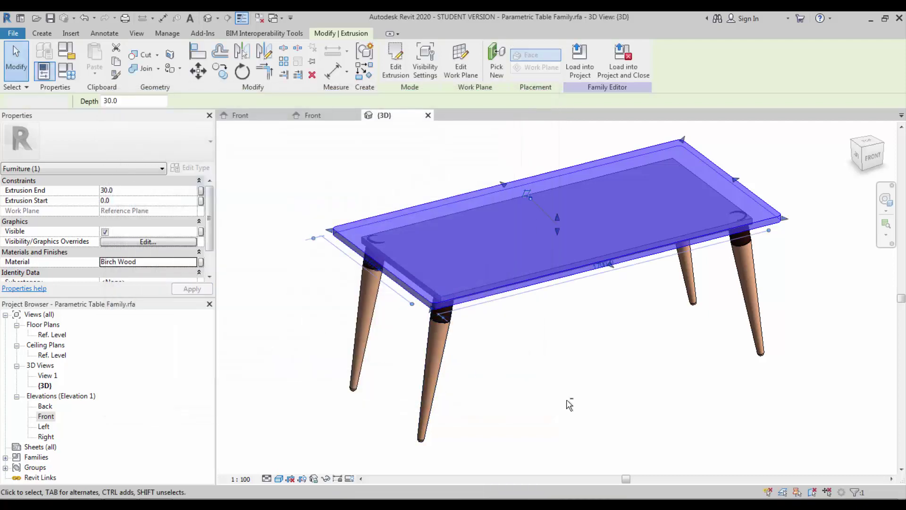
click(584, 370)
Assign the Dark Wood material to the frame extrusion beneath the tabletop.
shift+middle_drag(585, 370, 514, 155)
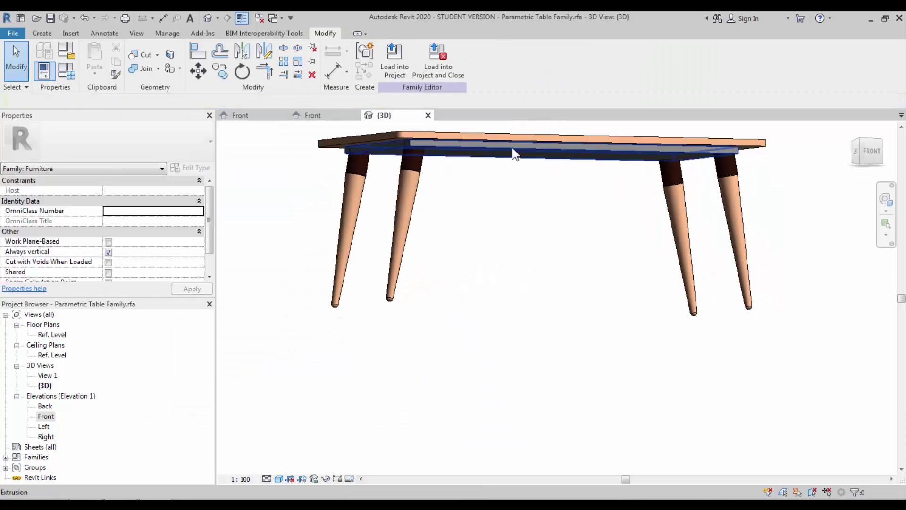
click(542, 214)
shift+middle_drag(542, 214, 562, 374)
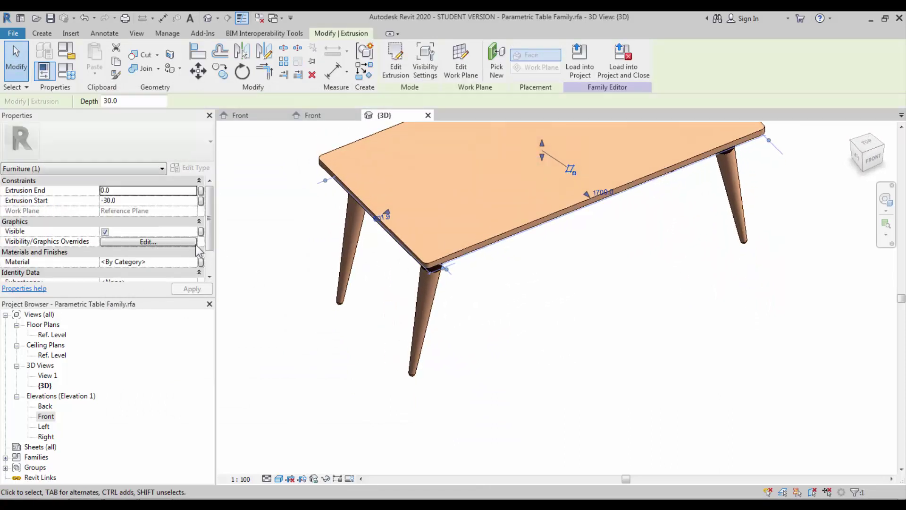
click(200, 263)
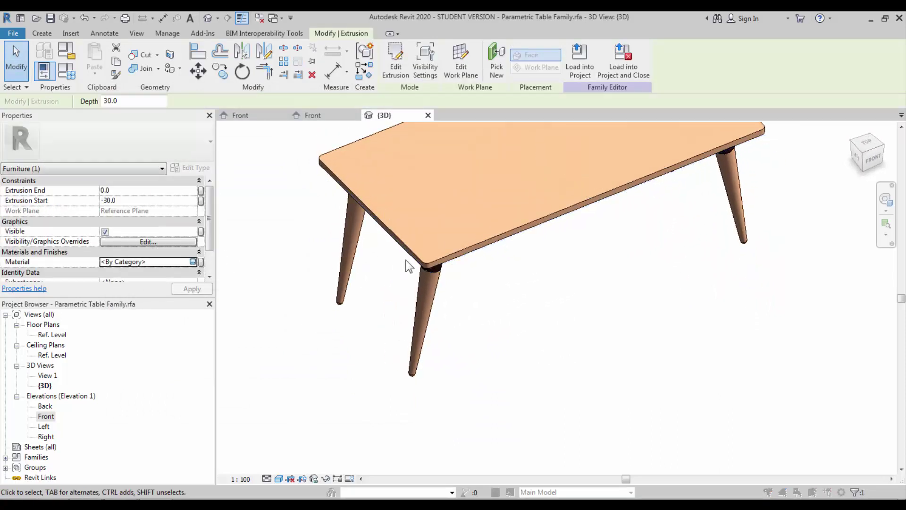
click(230, 274)
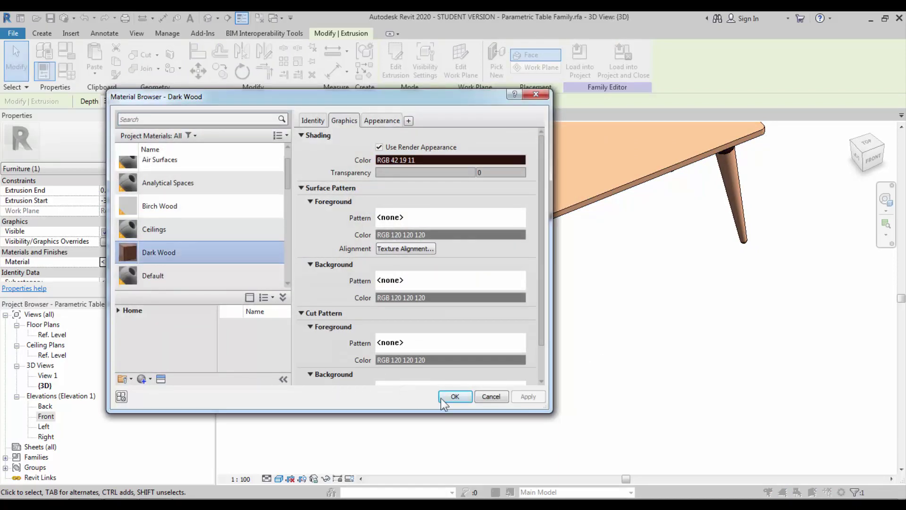
click(453, 397)
click(562, 365)
shift+middle_drag(563, 364, 540, 312)
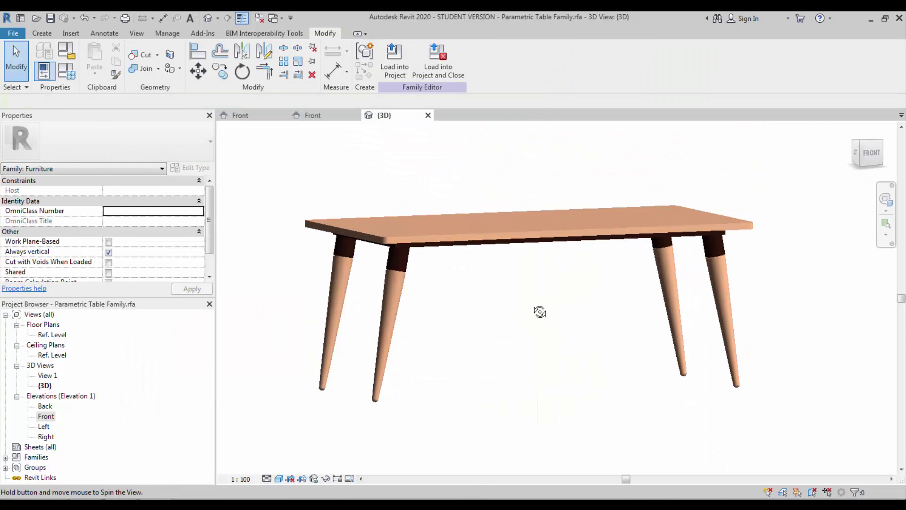
Display the 3D view of the table in the Realistic visual style.
click(279, 479)
click(312, 455)
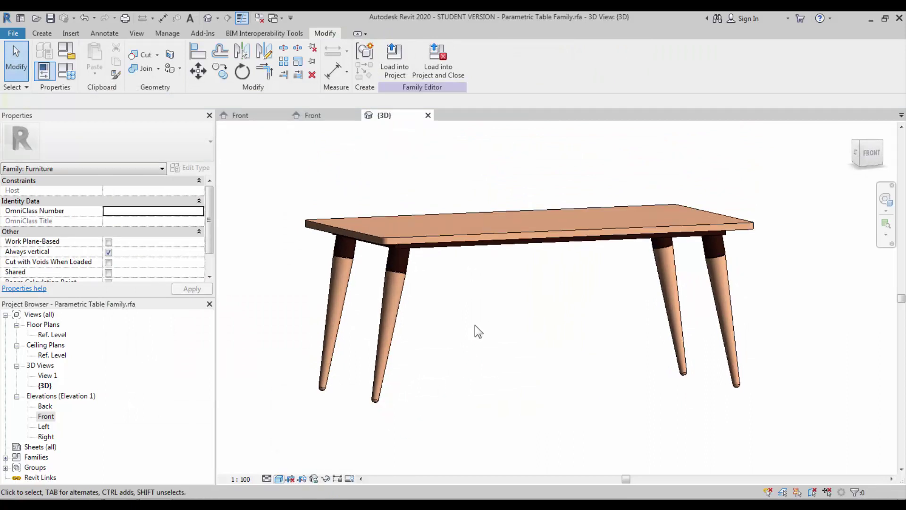
shift+middle_drag(461, 288, 464, 424)
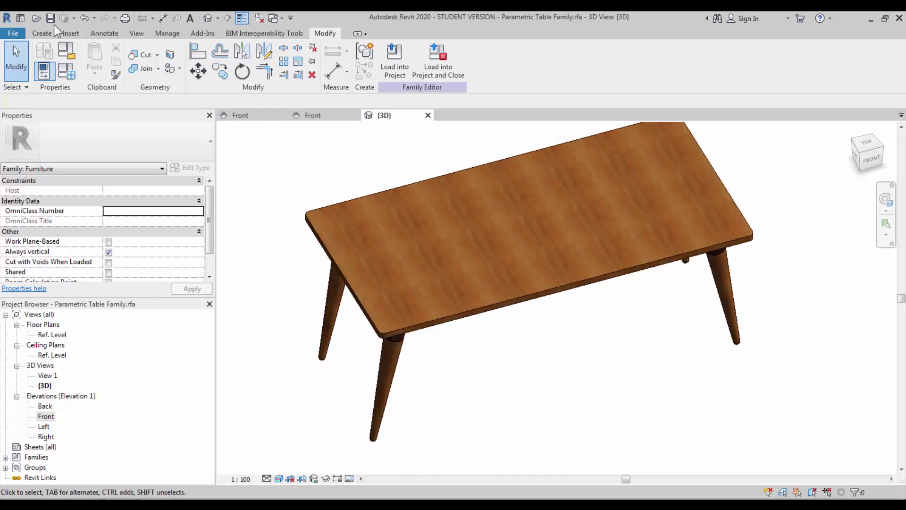
Save the table family and load it into the Revit Parametric Tutorial For Beginner to Advance project.
click(53, 22)
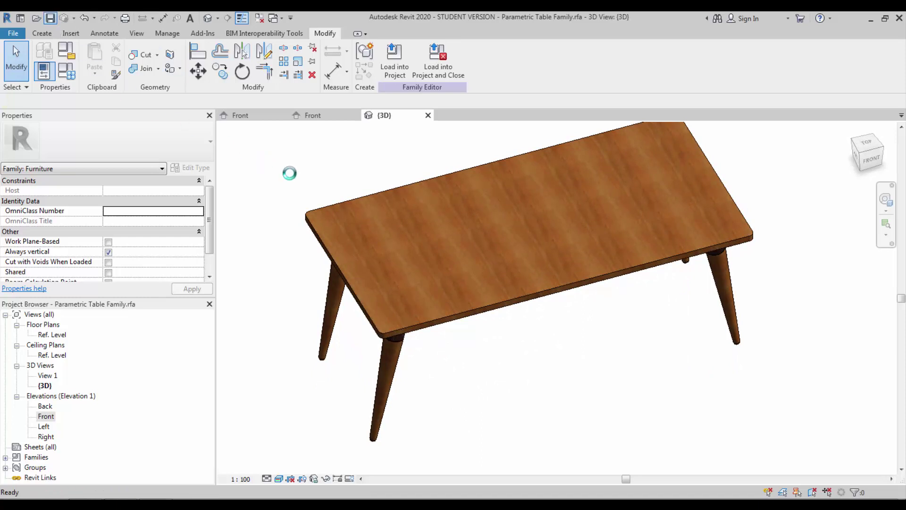
click(392, 73)
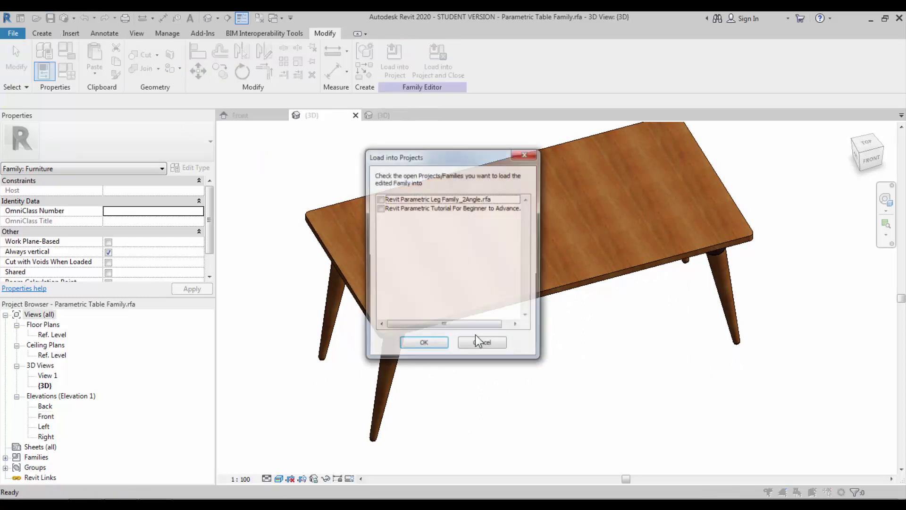
click(416, 347)
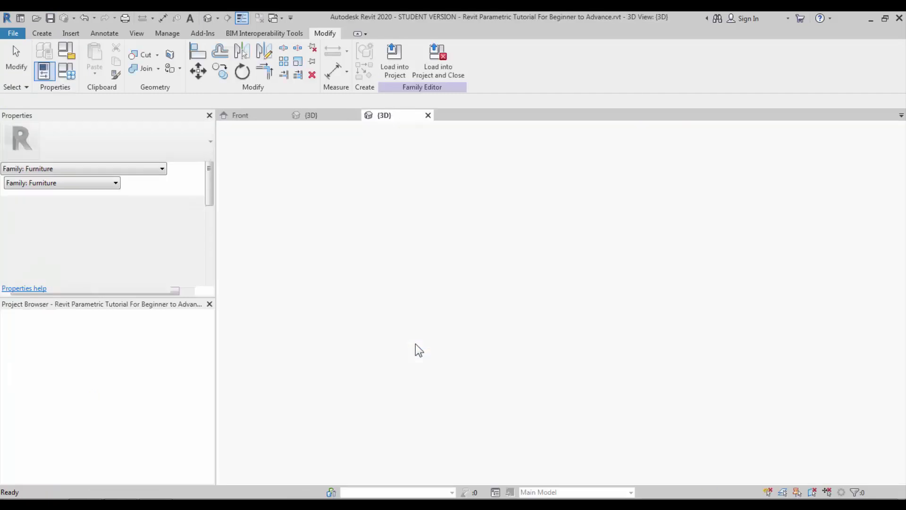
Place two instances of Parametric Table Family side by side on Level 1, behind the three stools.
shift+middle_drag(451, 366, 439, 320)
scroll(402, 322, up, 3)
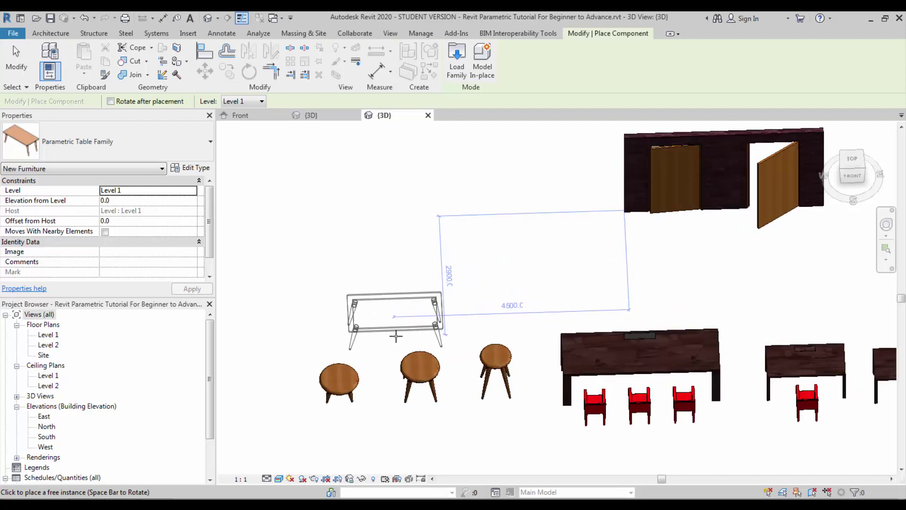
scroll(373, 337, up, 2)
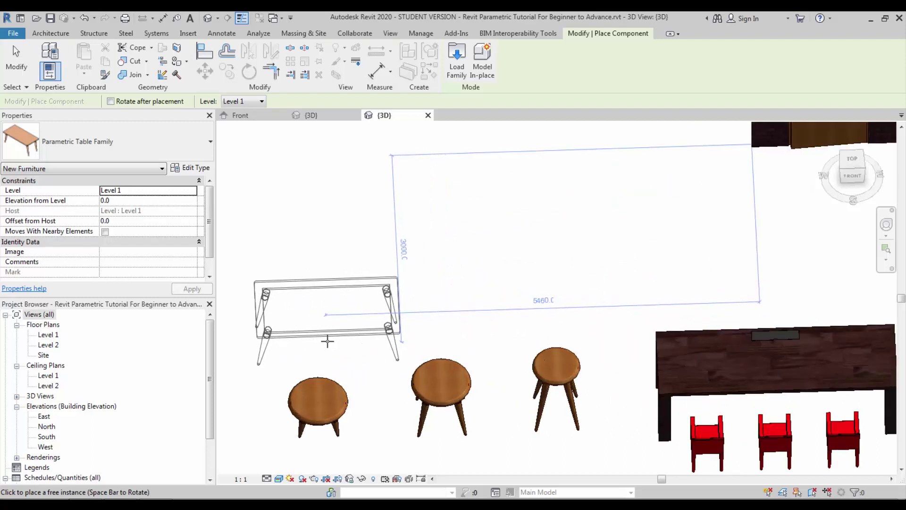
click(313, 298)
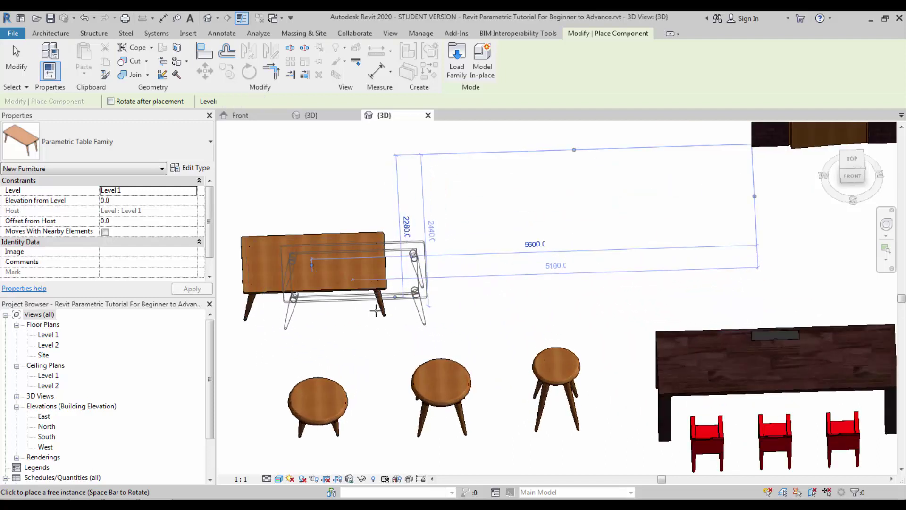
click(490, 293)
key(Escape)
key(Escape)
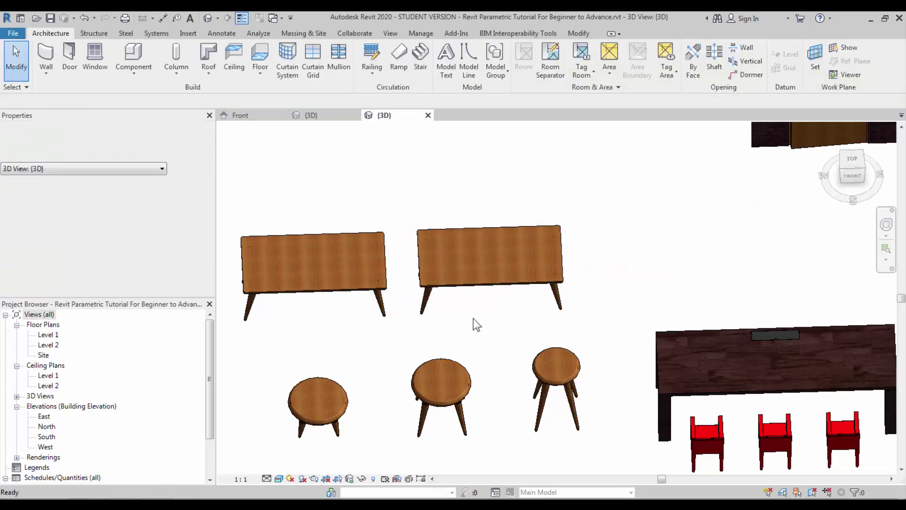
Examine the placed tables alongside the stools and other furniture in the project's 3D view.
shift+middle_drag(444, 333, 482, 347)
click(507, 360)
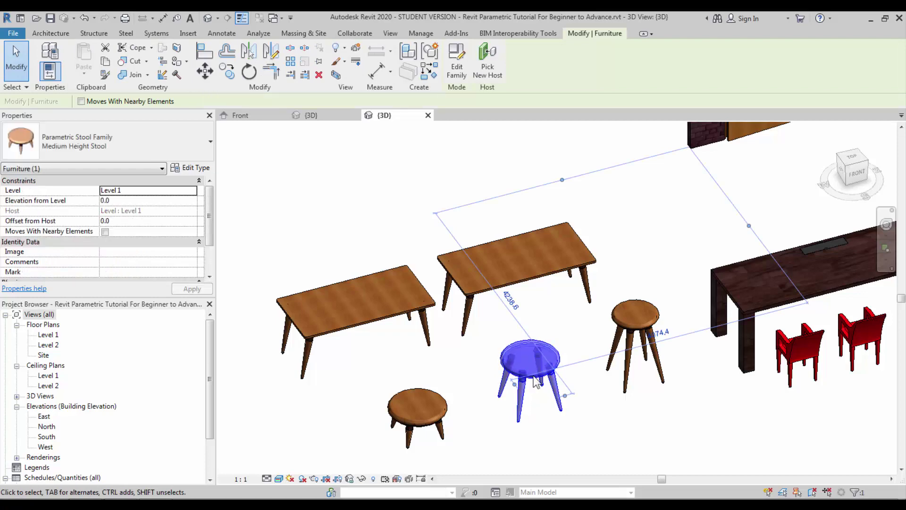
scroll(415, 370, down, 3)
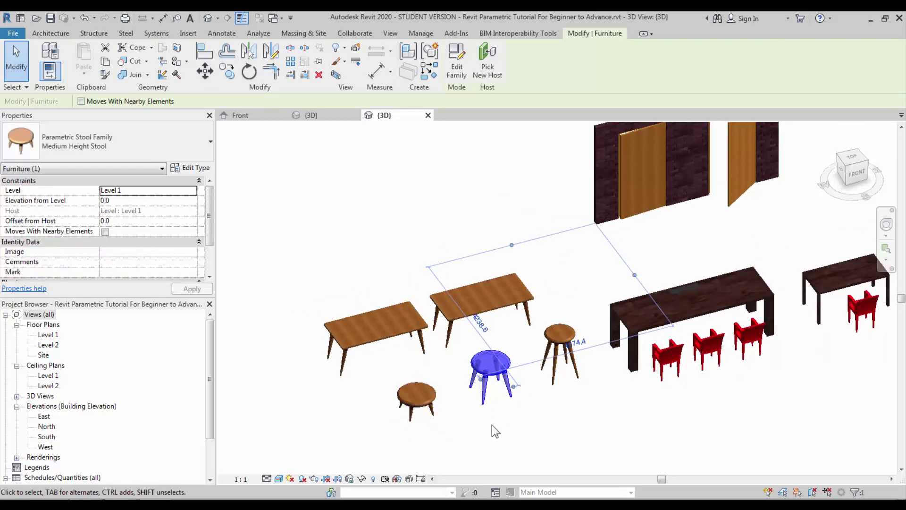
click(533, 415)
middle_drag(528, 418, 420, 438)
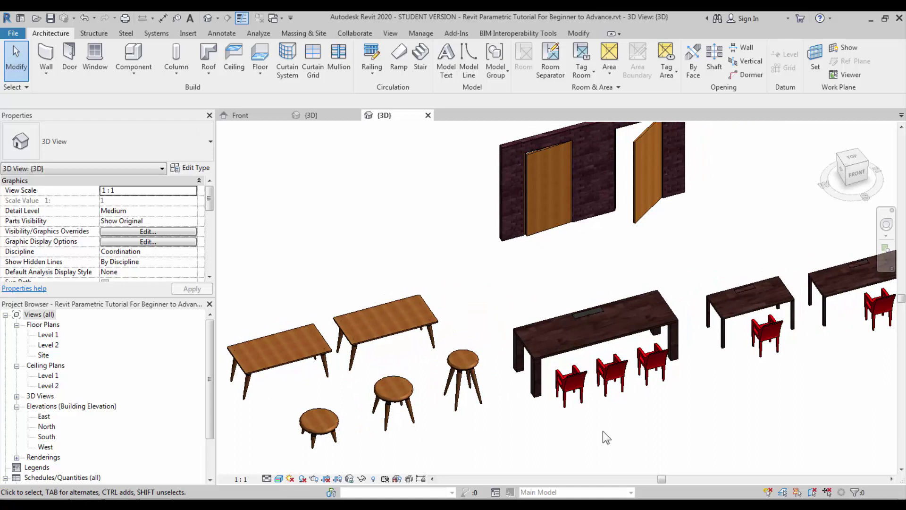